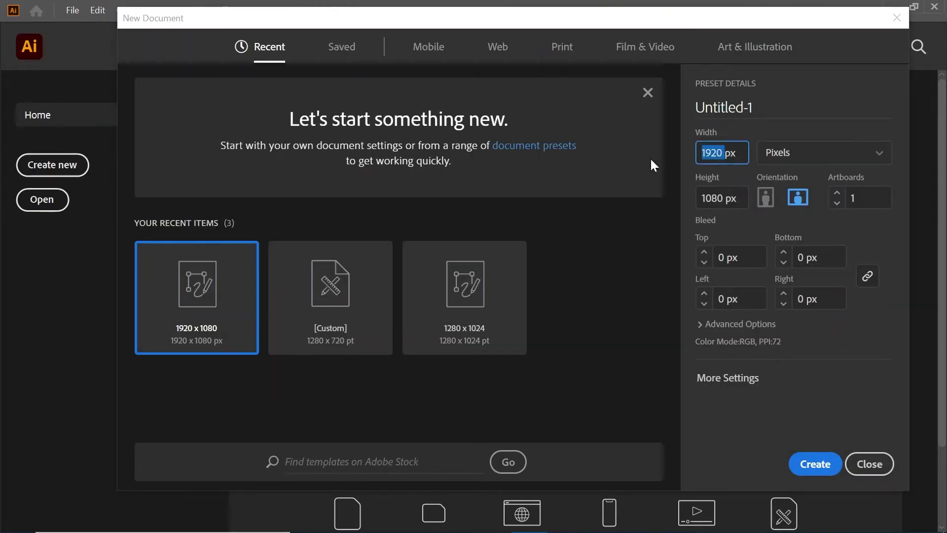
# Create a new 2000 × 2000 px document with a blank square artboard.
pyautogui.write('2000')
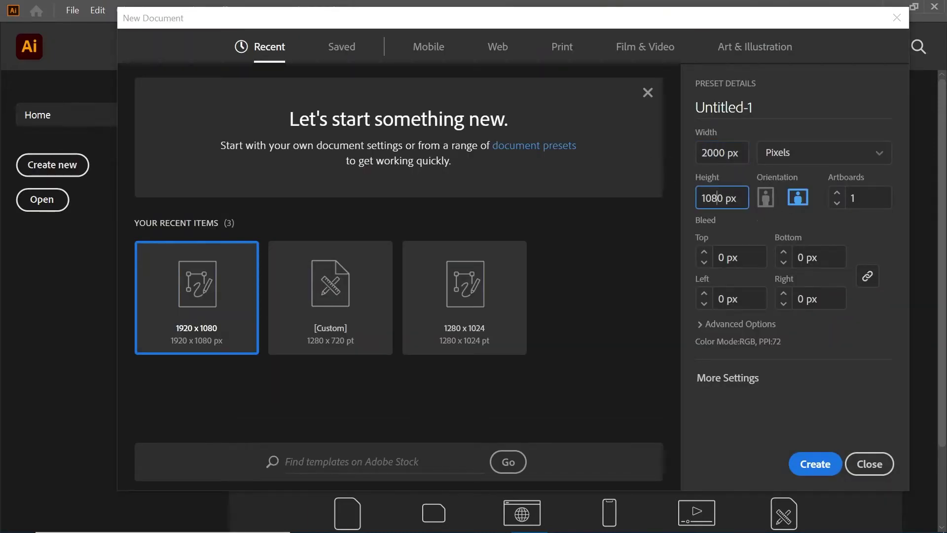
pyautogui.write('2000')
pyautogui.click(824, 465)
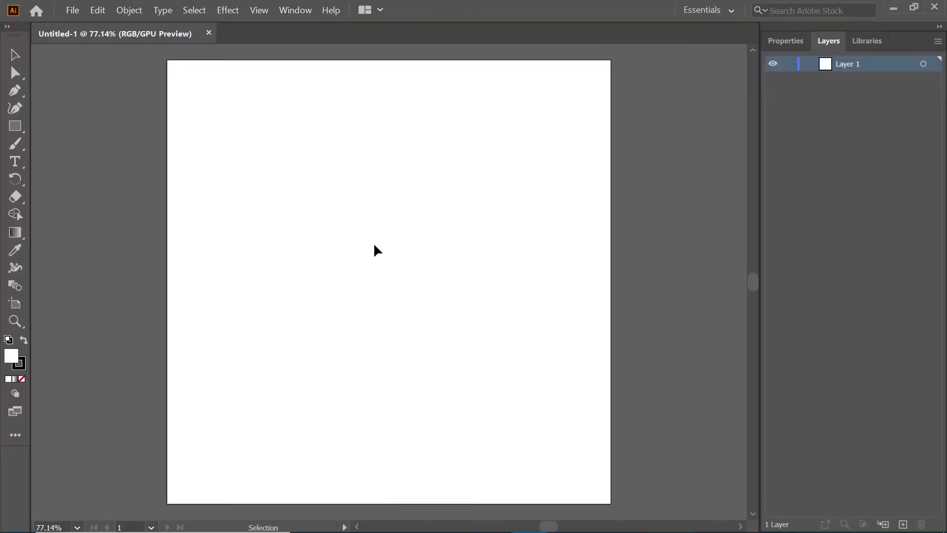
# Place the pencil sketch photo from Pictures > Fantasy onto the canvas.
pyautogui.keyDown('alt'); pyautogui.scroll(-2, 374, 245); pyautogui.keyUp('alt')
pyautogui.click(73, 10)
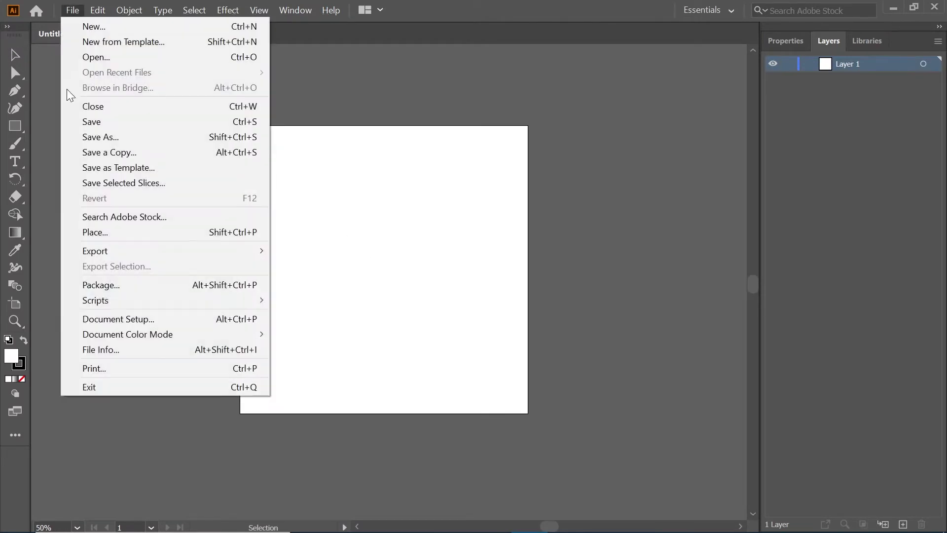
pyautogui.click(111, 236)
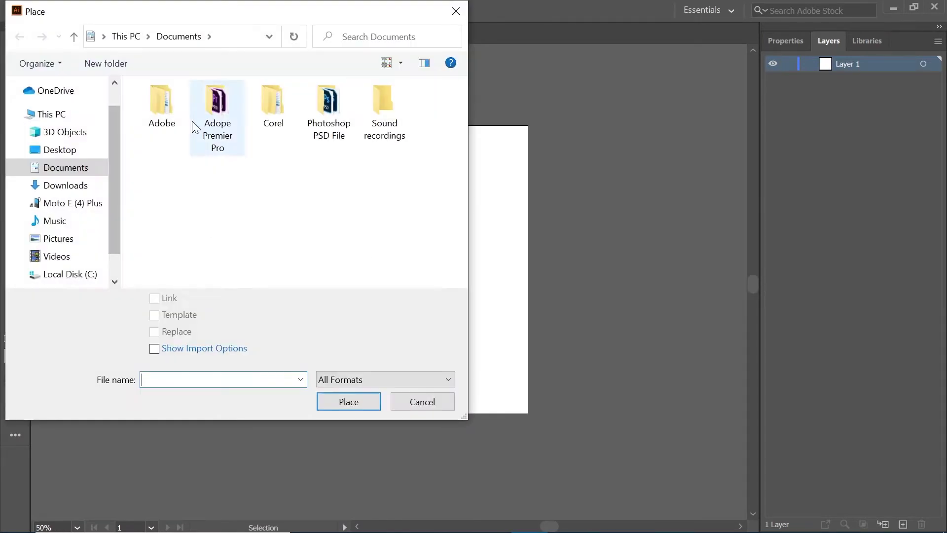
pyautogui.click(59, 239)
pyautogui.doubleClick(354, 118)
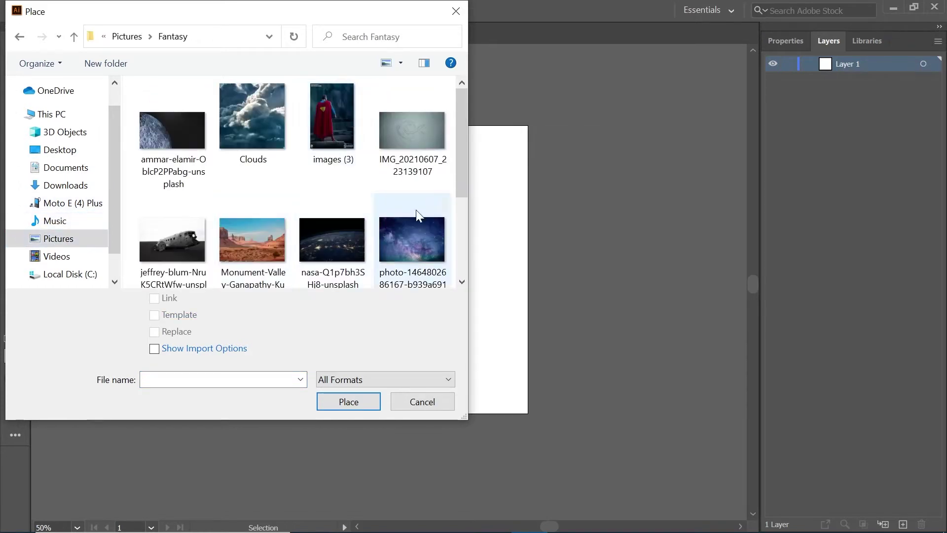
pyautogui.doubleClick(408, 142)
pyautogui.click(287, 209)
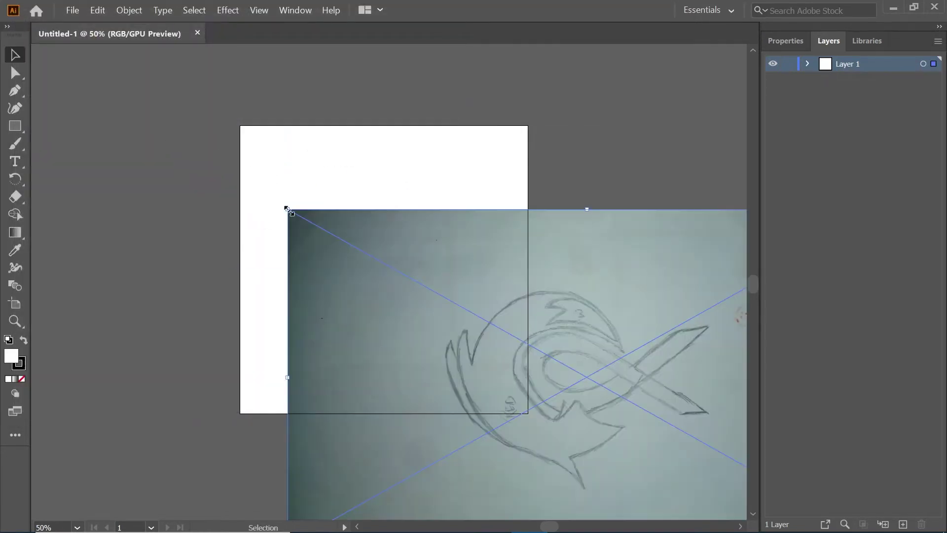
# Scale the sketch down proportionally and move it inside the artboard.
pyautogui.hotkey('ctrl', '-')
pyautogui.hotkey('ctrl', '-')
pyautogui.hotkey('ctrl', '-')
pyautogui.hotkey('ctrl', '-')
pyautogui.hotkey('ctrl', '+')
pyautogui.hotkey('ctrl', '+')
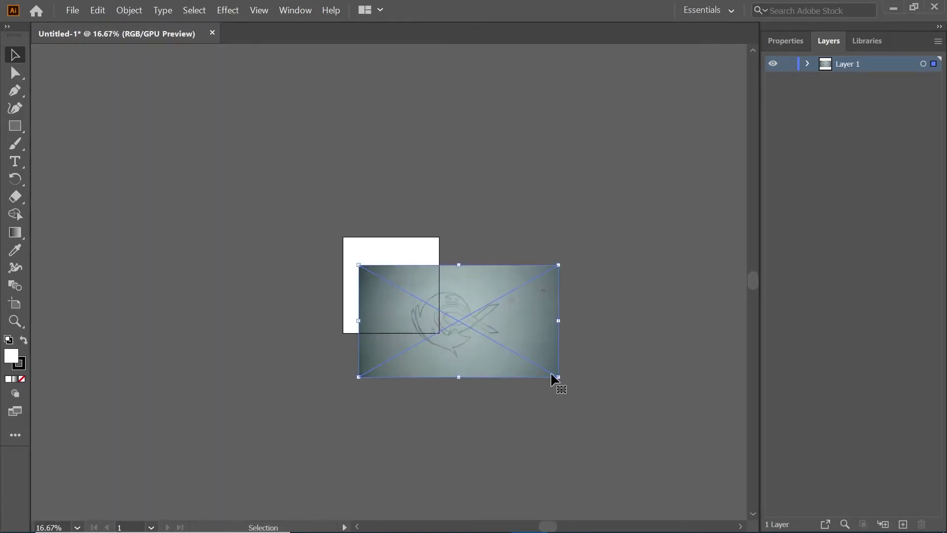
pyautogui.moveTo(557, 378); pyautogui.dragTo(493, 349)
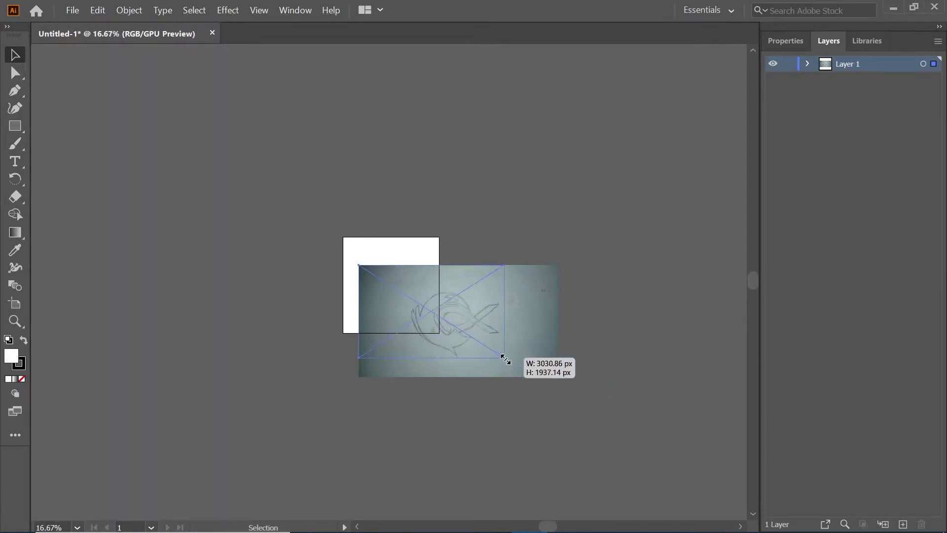
pyautogui.moveTo(494, 349); pyautogui.dragTo(448, 318)
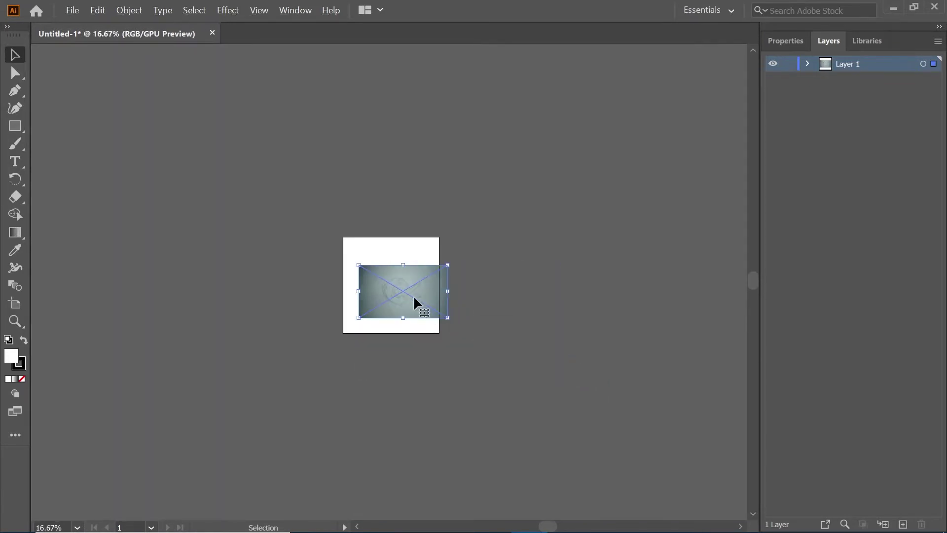
pyautogui.scroll(4, 414, 295)
pyautogui.moveTo(410, 291); pyautogui.dragTo(357, 242)
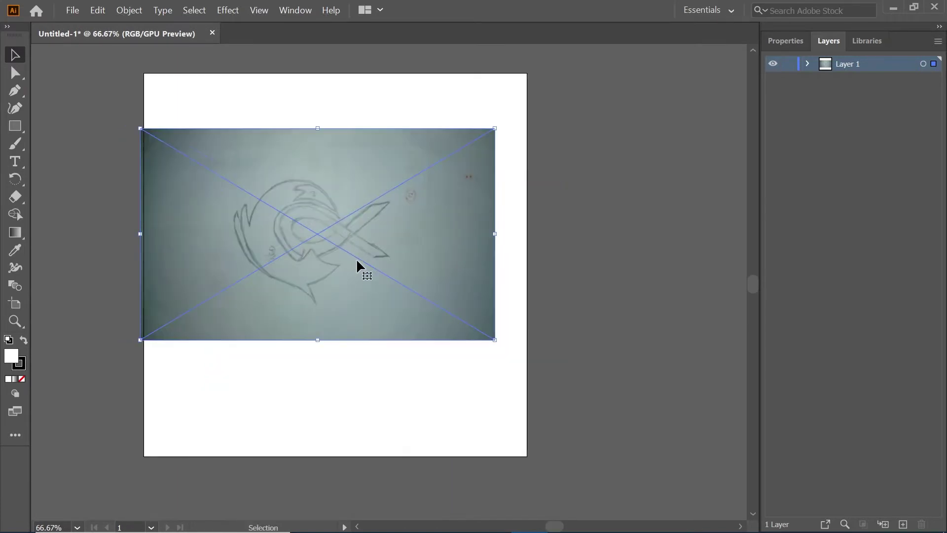
# Expand Layer 1 and add a new Layer 2 for tracing.
pyautogui.click(638, 158)
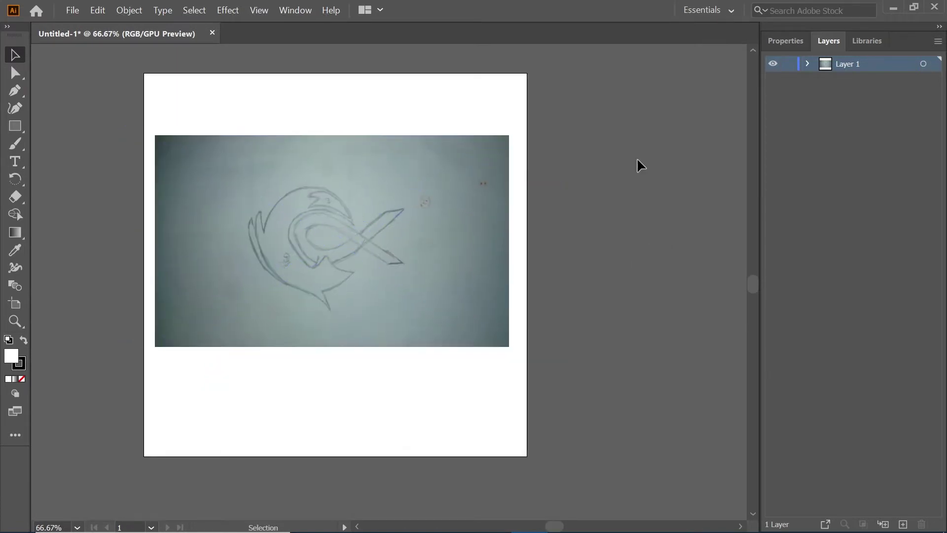
pyautogui.click(808, 63)
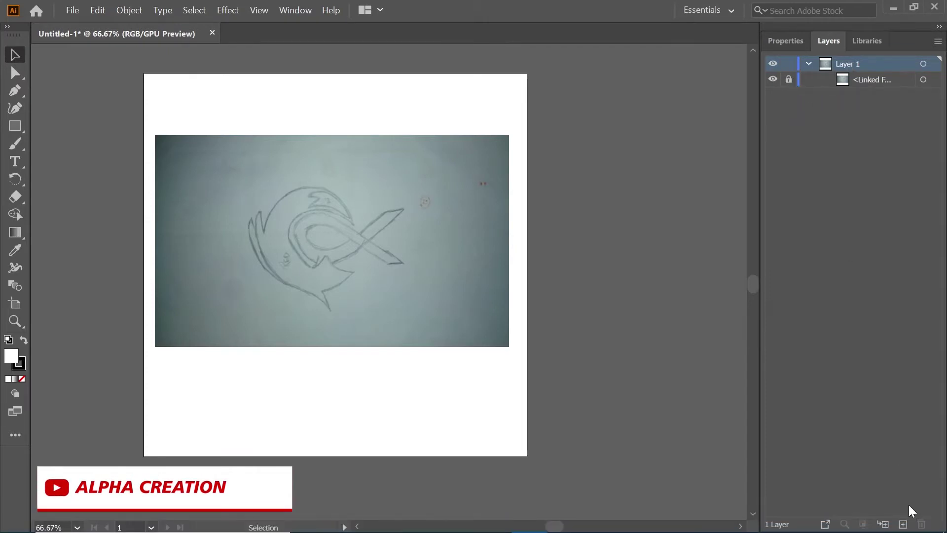
pyautogui.click(903, 524)
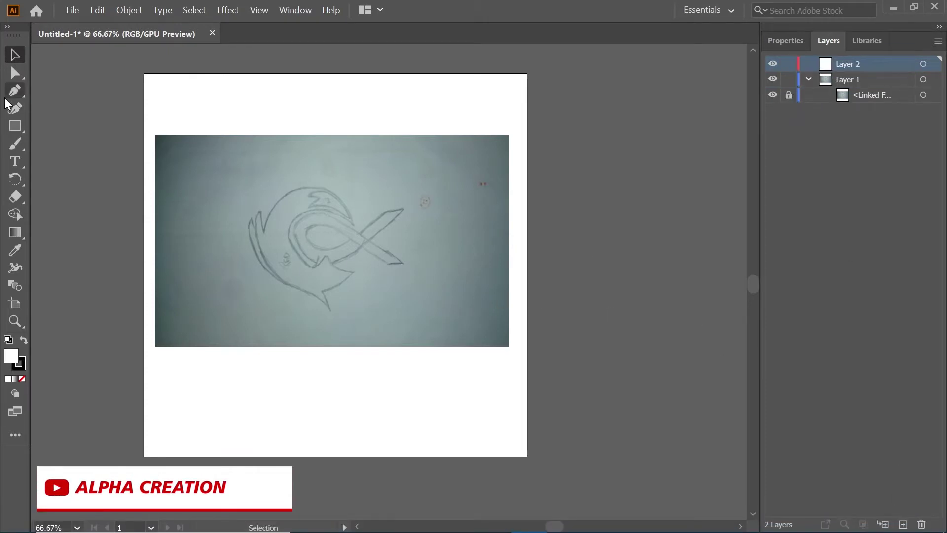
# Set the fill to None and the stroke weight to 4 pt.
pyautogui.scroll(1, 334, 223)
pyautogui.scroll(1, 311, 228)
pyautogui.scroll(1, 300, 152)
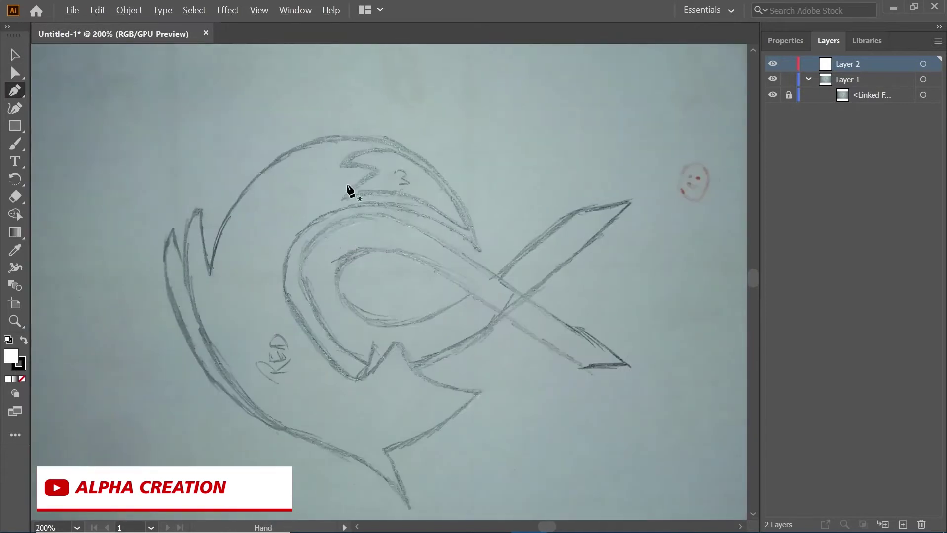
pyautogui.click(21, 379)
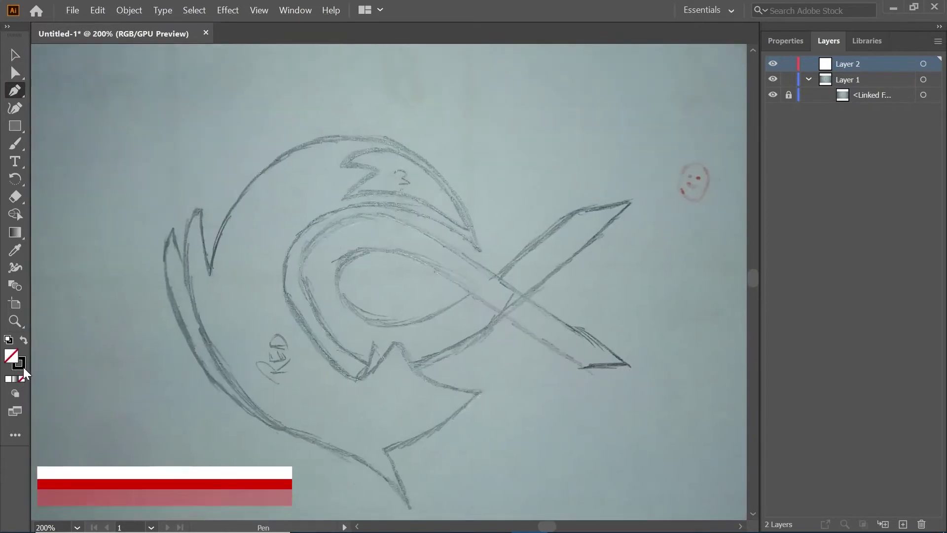
pyautogui.click(21, 365)
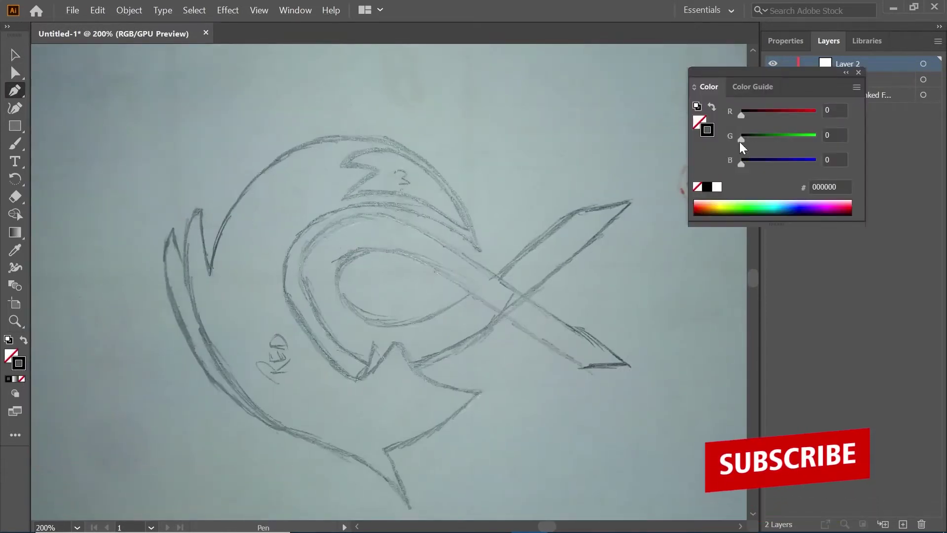
pyautogui.click(786, 41)
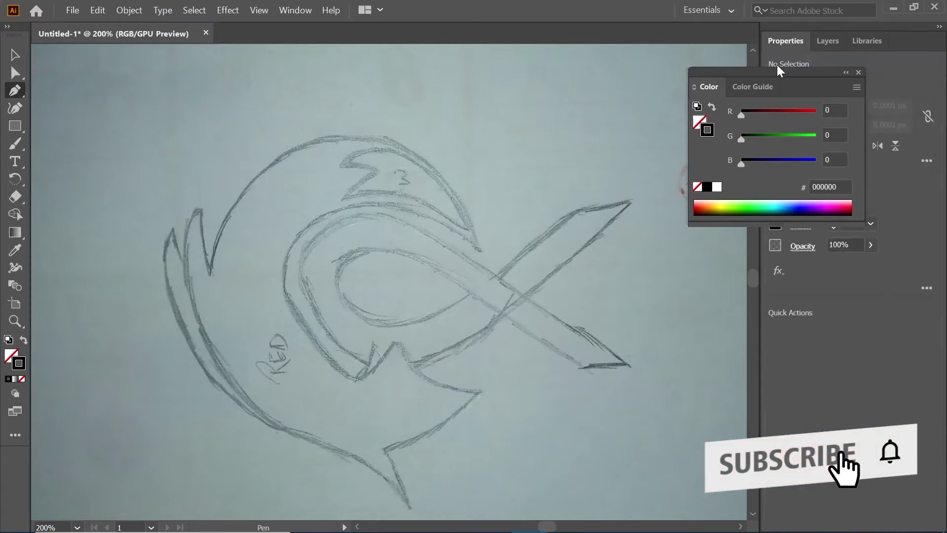
pyautogui.click(859, 73)
pyautogui.click(870, 225)
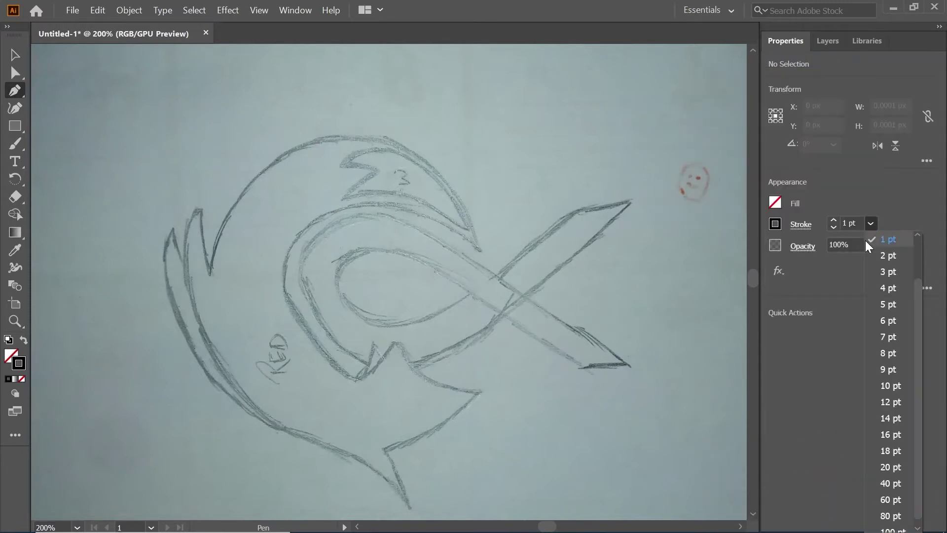
pyautogui.click(883, 288)
# Start the Pen outline at the upper swirl tip, tracing the top arc to the sharp left tip.
pyautogui.scroll(1, 296, 161)
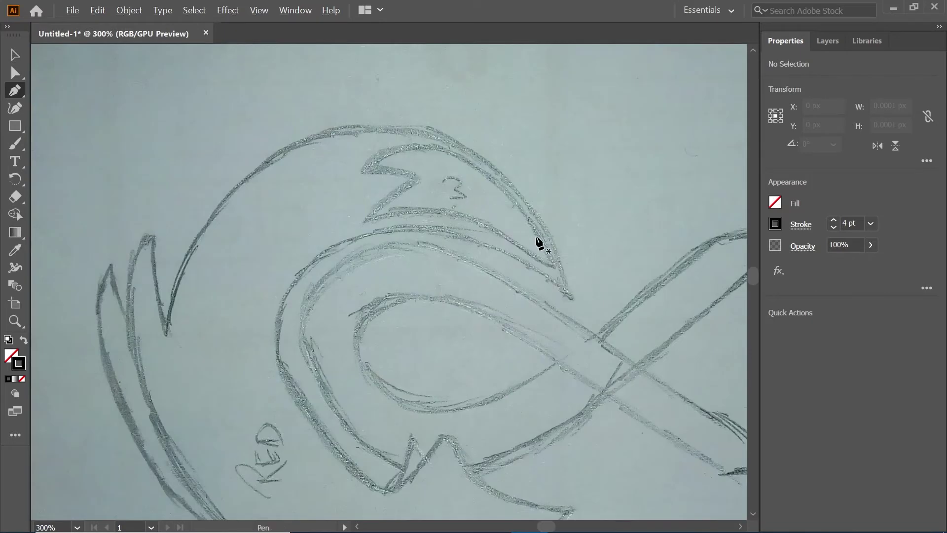
pyautogui.click(571, 298)
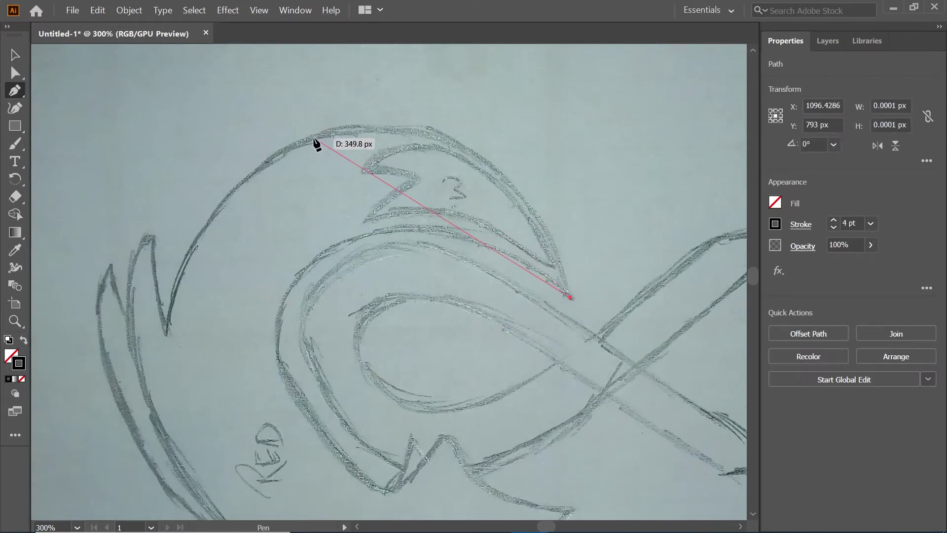
pyautogui.moveTo(202, 153); pyautogui.dragTo(113, 189)
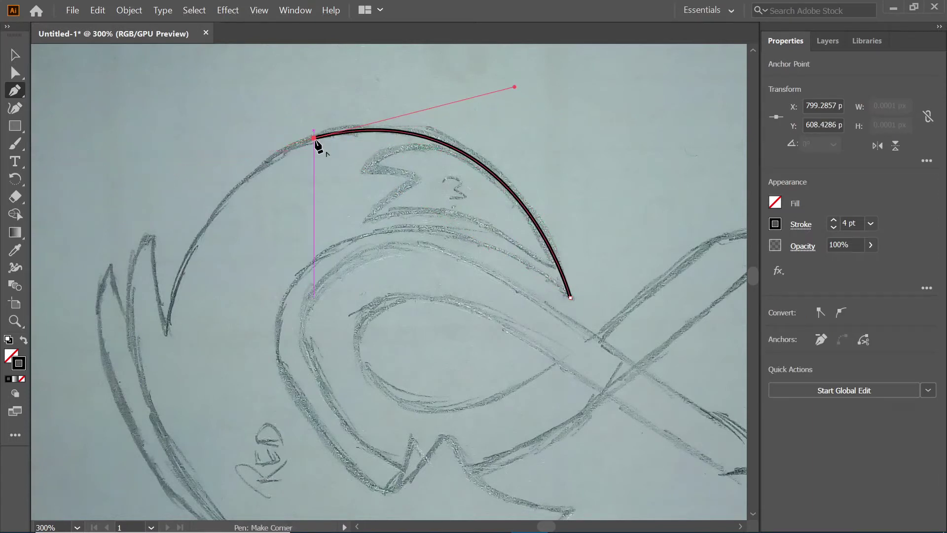
pyautogui.moveTo(340, 256); pyautogui.dragTo(429, 185)
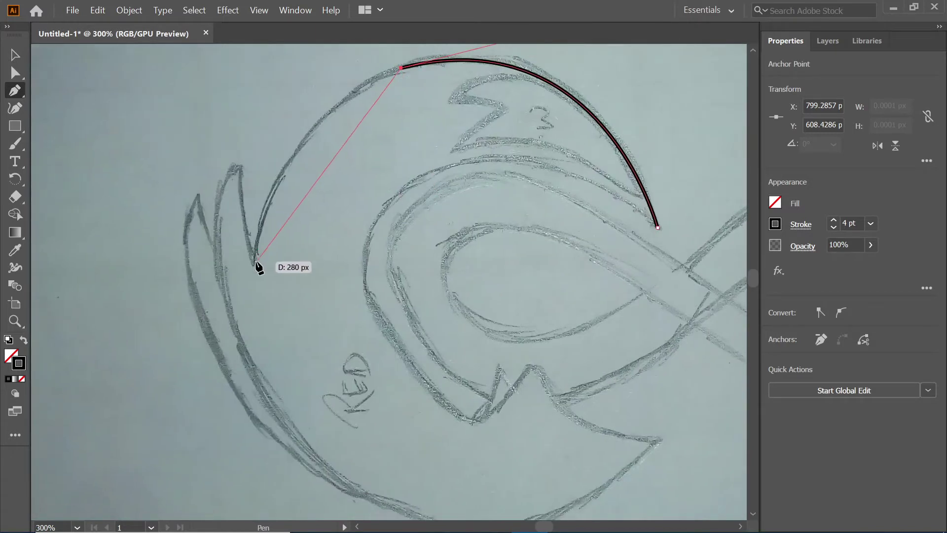
pyautogui.moveTo(256, 260)
pyautogui.mouseDown()
pyautogui.moveTo(234, 165)
pyautogui.moveTo(250, 121)
pyautogui.mouseUp()
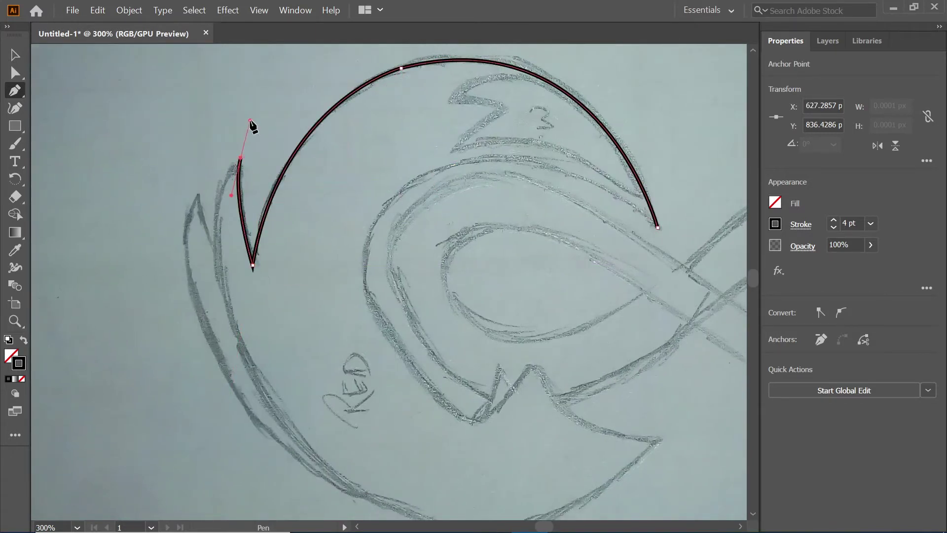
pyautogui.scroll(-2, 267, 330)
pyautogui.moveTo(383, 468)
pyautogui.mouseDown()
pyautogui.moveTo(499, 480)
pyautogui.moveTo(546, 356)
pyautogui.mouseUp()
pyautogui.hotkey('ctrl', 'z')
pyautogui.scroll(1, 345, 254)
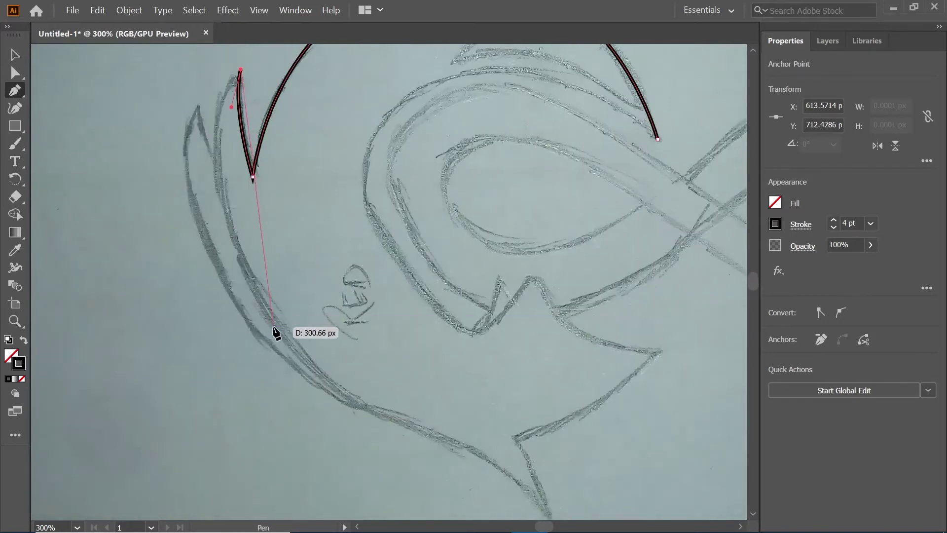
pyautogui.moveTo(274, 324); pyautogui.dragTo(350, 420)
pyautogui.click(274, 326)
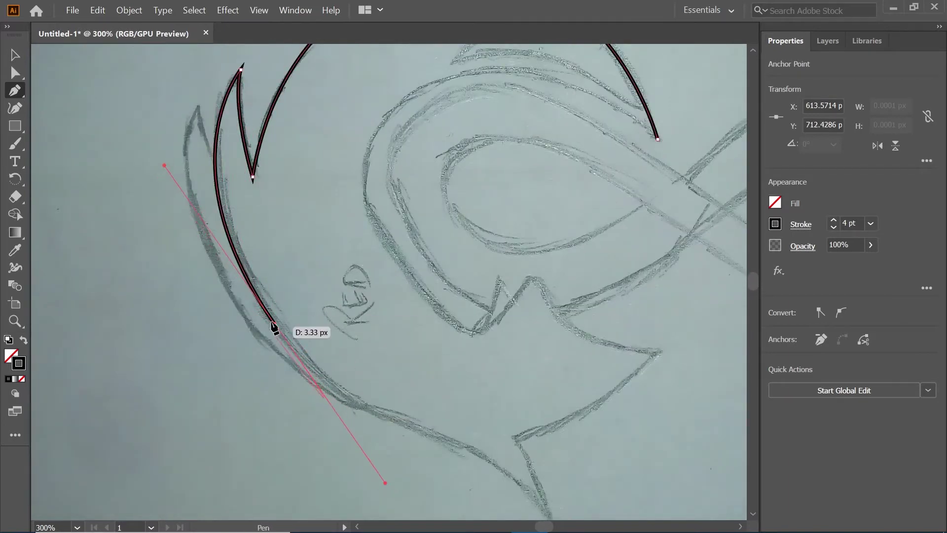
# Trace down the swirl's outer edge and around the bottom spike using corner points.
pyautogui.scroll(-1, 413, 380)
pyautogui.moveTo(410, 380); pyautogui.dragTo(494, 414)
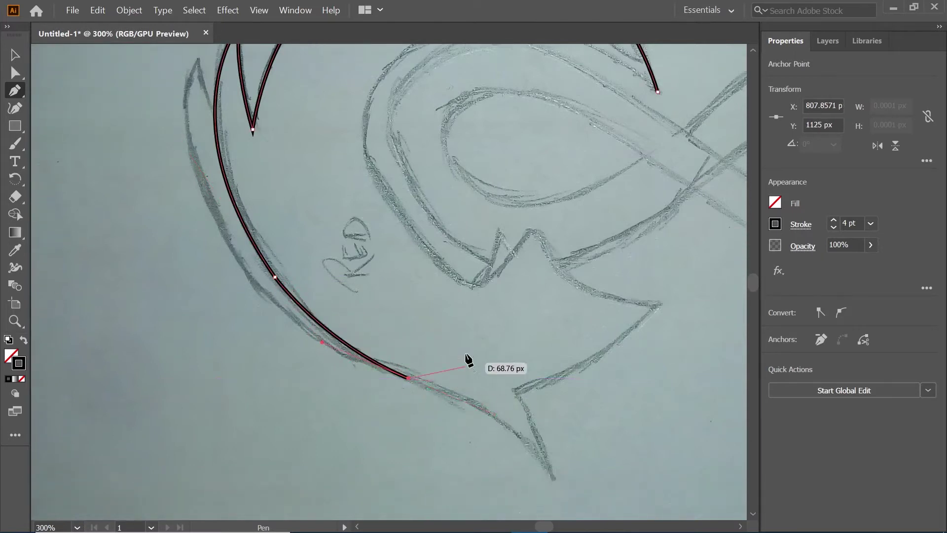
pyautogui.scroll(-3, 468, 360)
pyautogui.hscroll(3, 468, 359)
pyautogui.moveTo(396, 318); pyautogui.dragTo(403, 343)
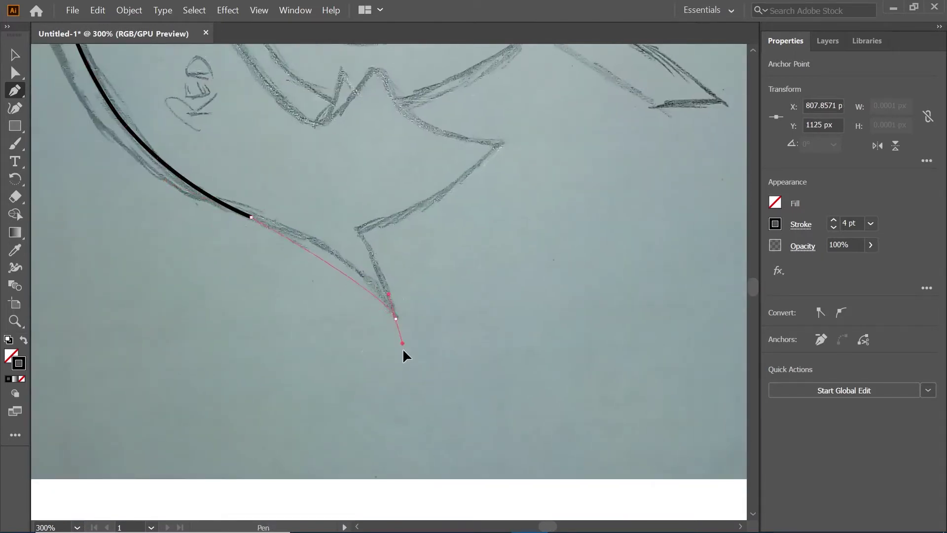
pyautogui.click(396, 319)
pyautogui.moveTo(356, 229); pyautogui.dragTo(329, 201)
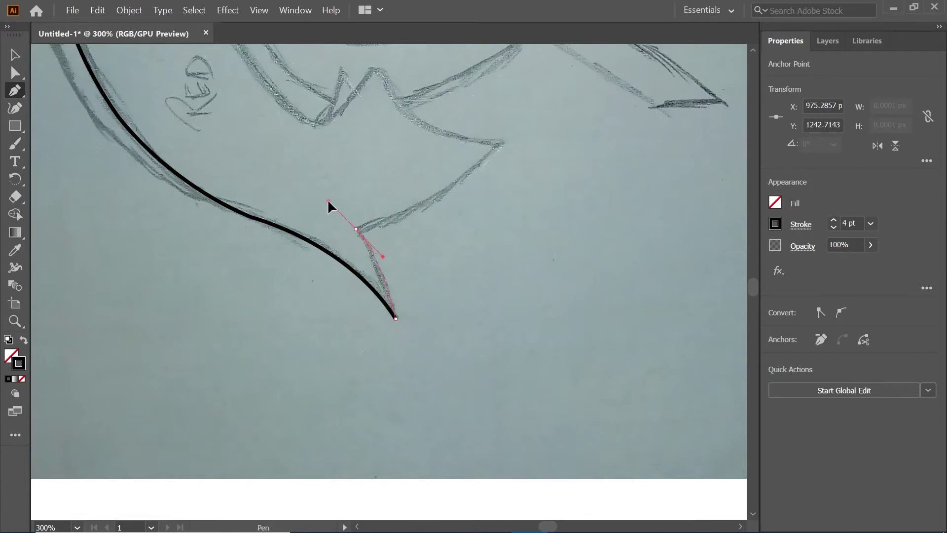
pyautogui.click(355, 229)
pyautogui.scroll(2, 356, 229)
pyautogui.hscroll(-2, 356, 229)
pyautogui.moveTo(385, 225)
pyautogui.mouseDown()
pyautogui.moveTo(393, 181)
pyautogui.moveTo(459, 152)
pyautogui.mouseUp()
pyautogui.click(385, 225)
# Continue the outline along the sketched spike to its peak and back down.
pyautogui.hotkey('ctrl', '-')
pyautogui.scroll(-2, 375, 244)
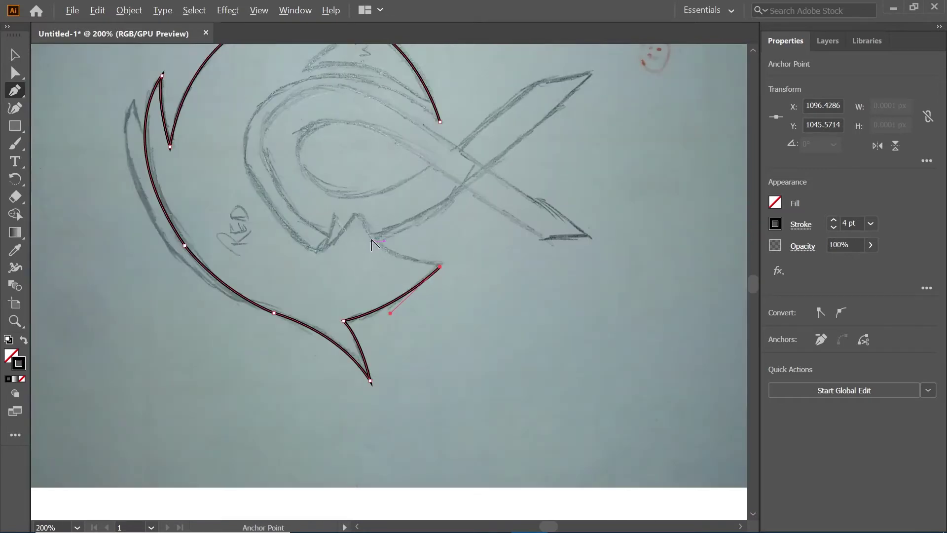
pyautogui.scroll(3, 372, 244)
pyautogui.scroll(5, 340, 148)
pyautogui.moveTo(341, 385)
pyautogui.mouseDown()
pyautogui.moveTo(303, 307)
pyautogui.moveTo(390, 186)
pyautogui.mouseUp()
pyautogui.scroll(-3, 303, 308)
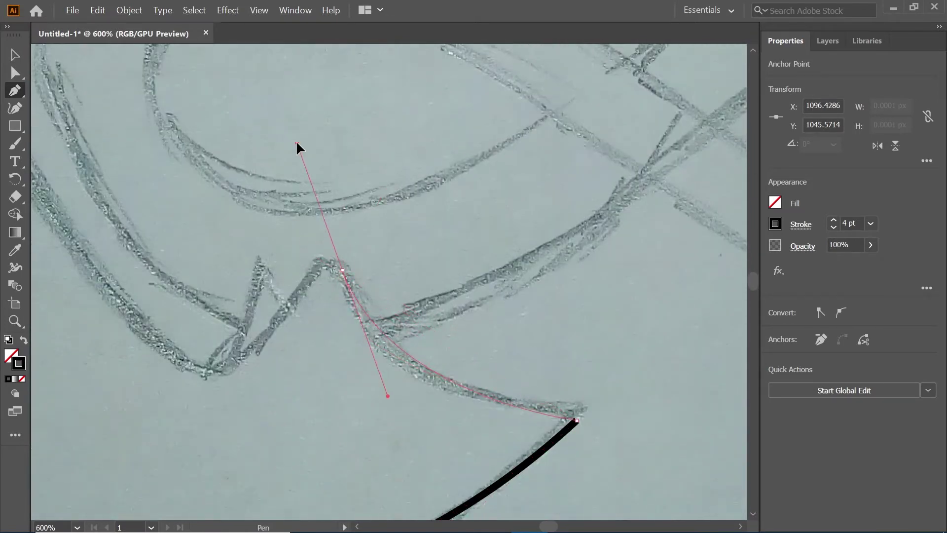
pyautogui.moveTo(297, 145); pyautogui.dragTo(317, 141)
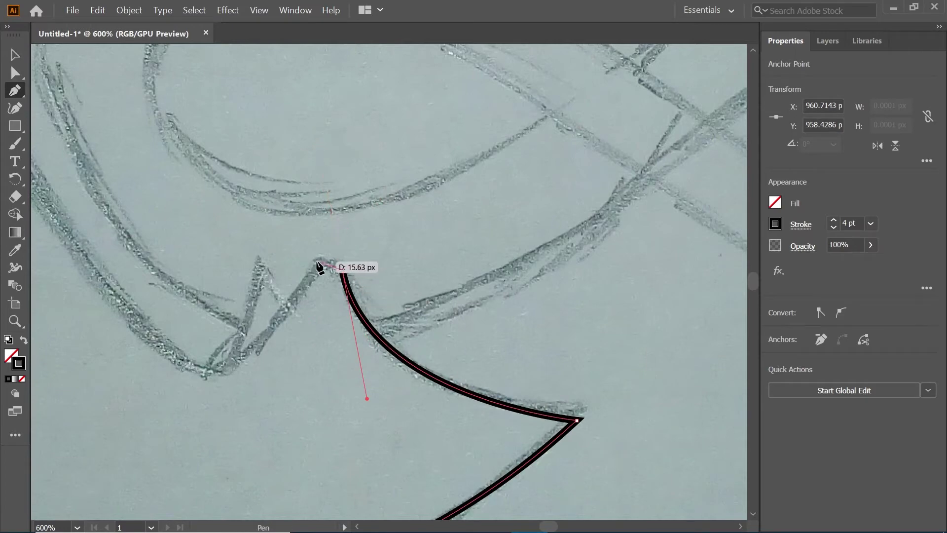
pyautogui.moveTo(316, 261)
pyautogui.mouseDown()
pyautogui.moveTo(290, 272)
pyautogui.moveTo(309, 296)
pyautogui.moveTo(326, 281)
pyautogui.mouseUp()
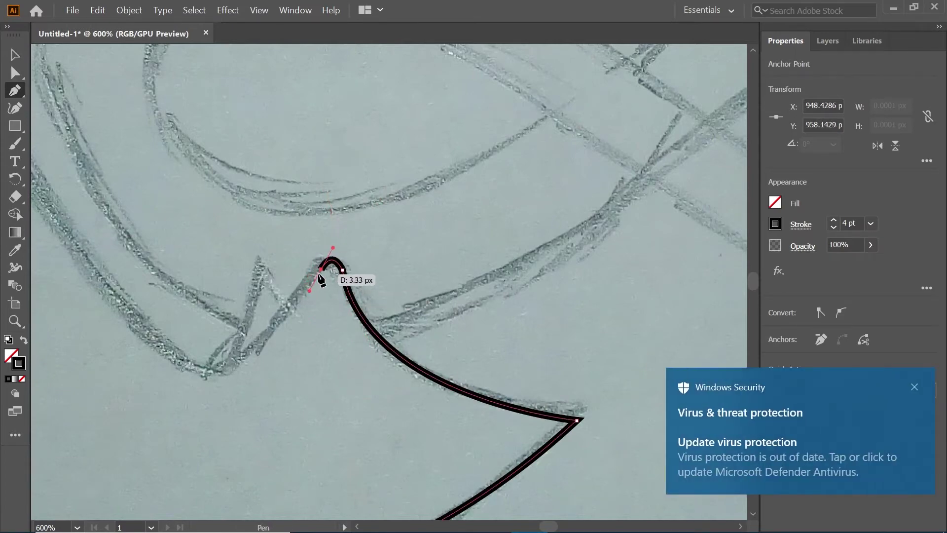
pyautogui.click(300, 313)
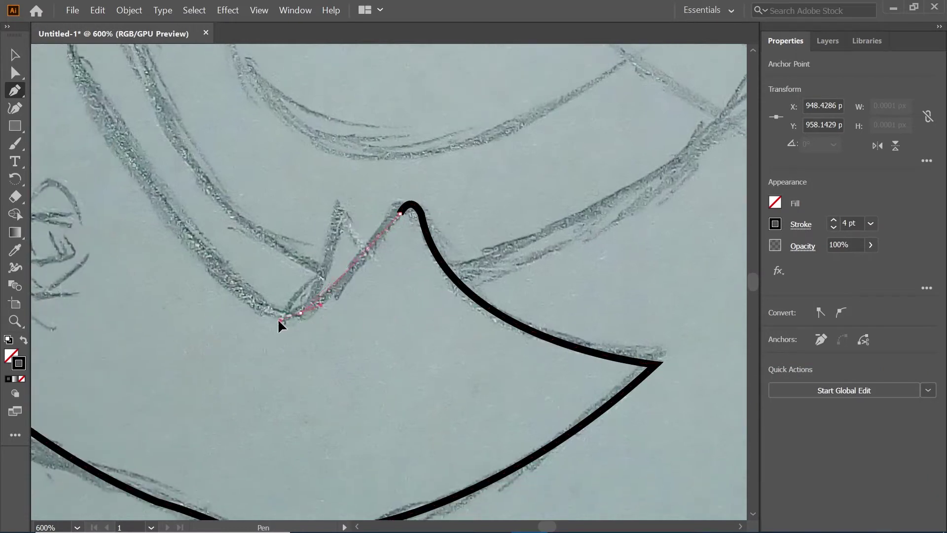
pyautogui.scroll(3, 354, 360)
pyautogui.scroll(-1, 310, 302)
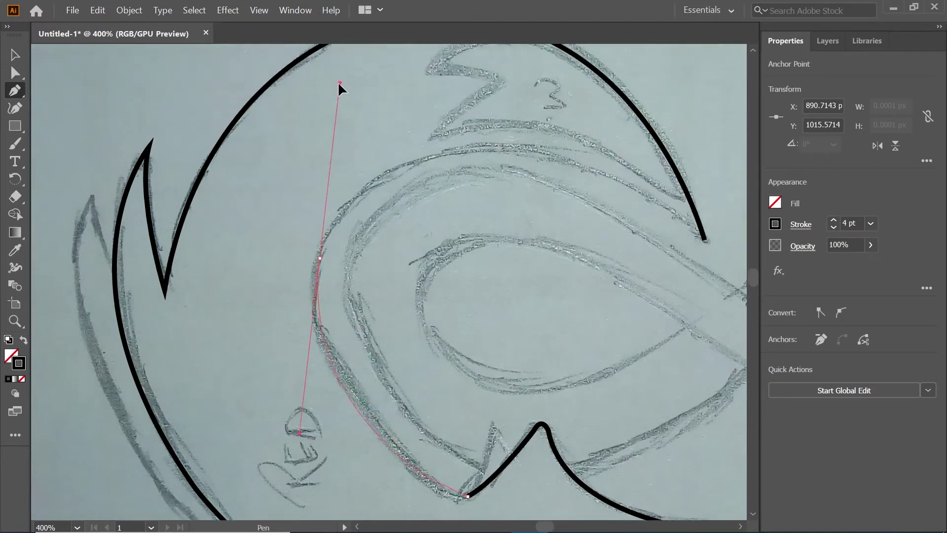
pyautogui.moveTo(352, 63); pyautogui.dragTo(339, 83)
# Trace the top of the inner curve and close the swirl outline at its start.
pyautogui.scroll(3, 346, 247)
pyautogui.hscroll(3, 345, 246)
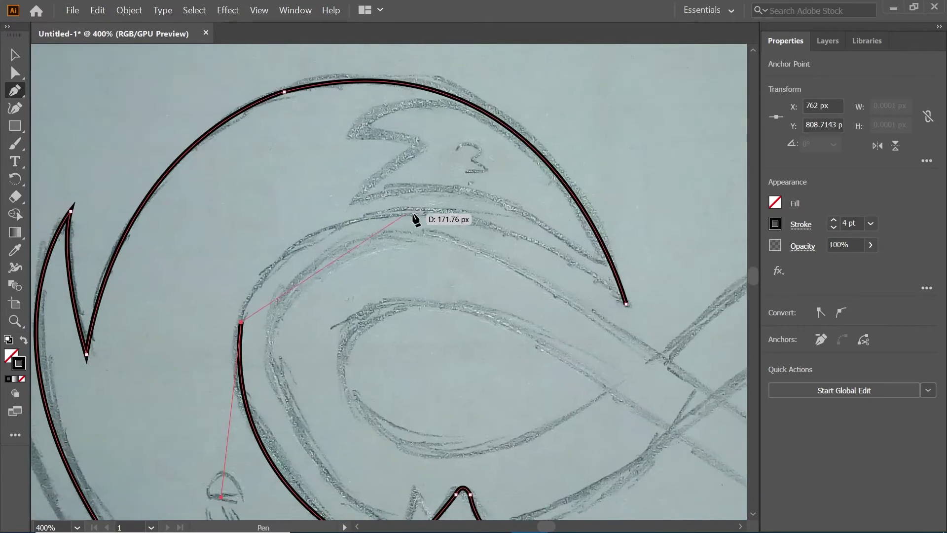
pyautogui.moveTo(423, 212); pyautogui.dragTo(593, 213)
pyautogui.hscroll(3, 427, 217)
pyautogui.scroll(-1, 428, 217)
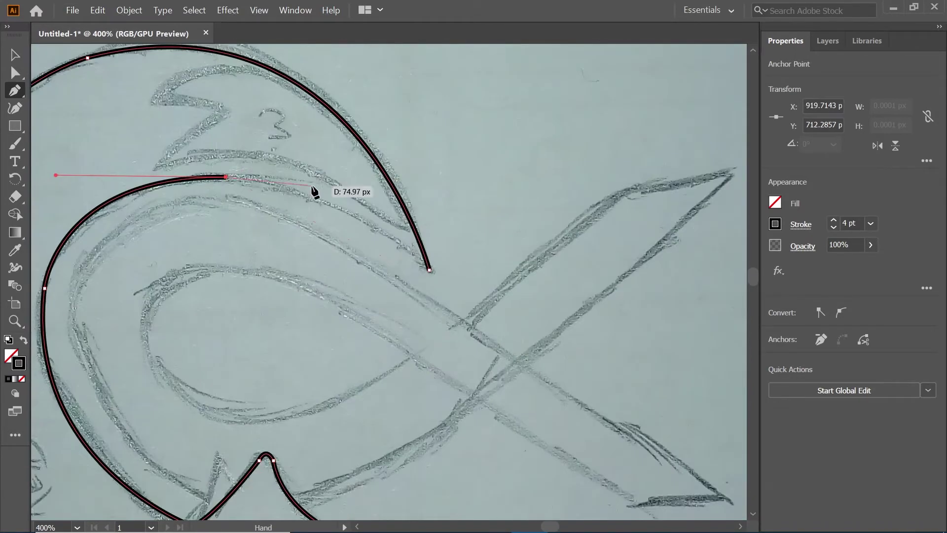
pyautogui.moveTo(429, 270); pyautogui.dragTo(468, 288)
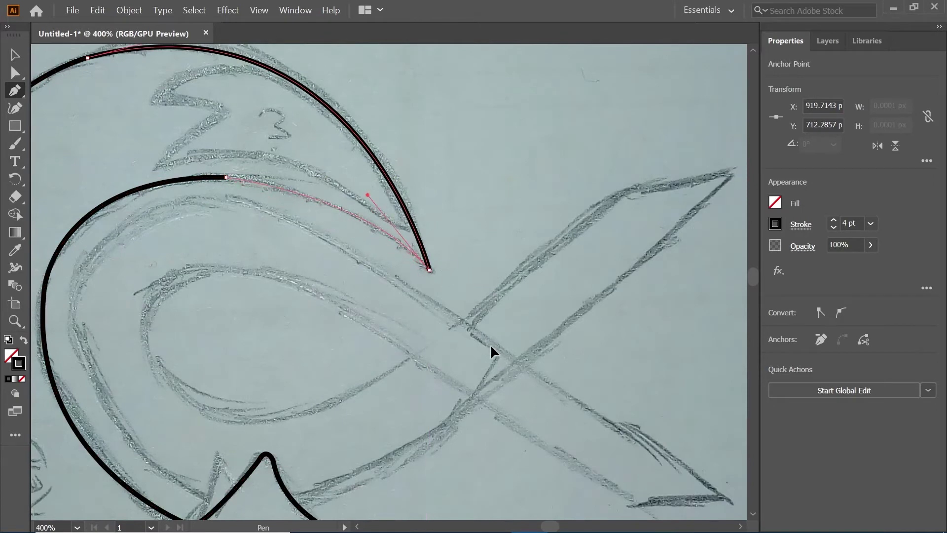
pyautogui.moveTo(490, 345); pyautogui.dragTo(525, 359)
pyautogui.scroll(-3, 378, 234)
# Fill the selected swirl with CE0000, then raise G to 103 for orange CE6700.
pyautogui.click(22, 59)
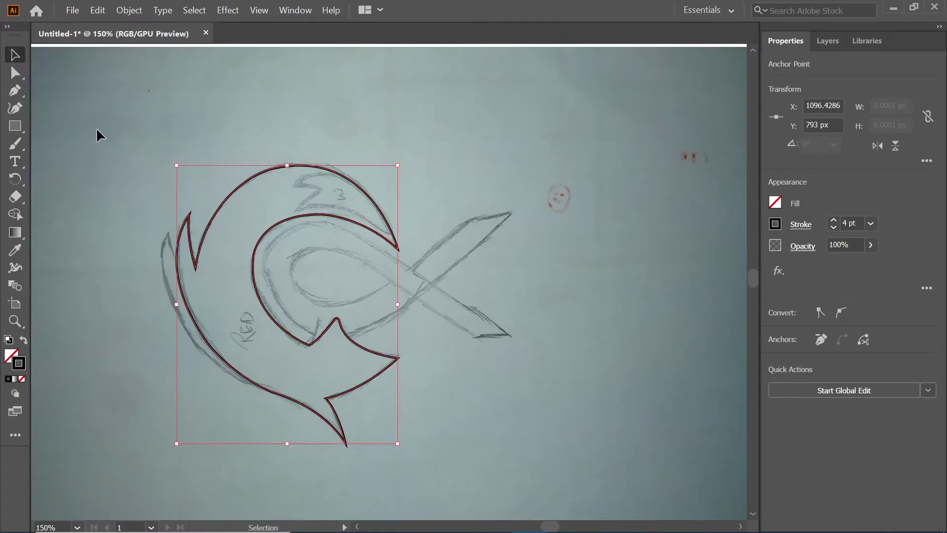
pyautogui.click(186, 177)
pyautogui.moveTo(462, 391); pyautogui.dragTo(462, 391)
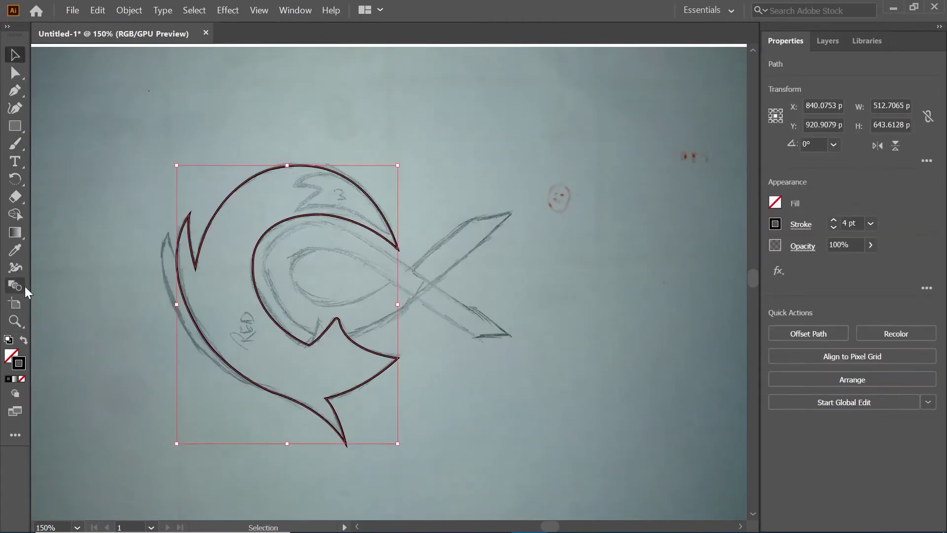
pyautogui.doubleClick(20, 362)
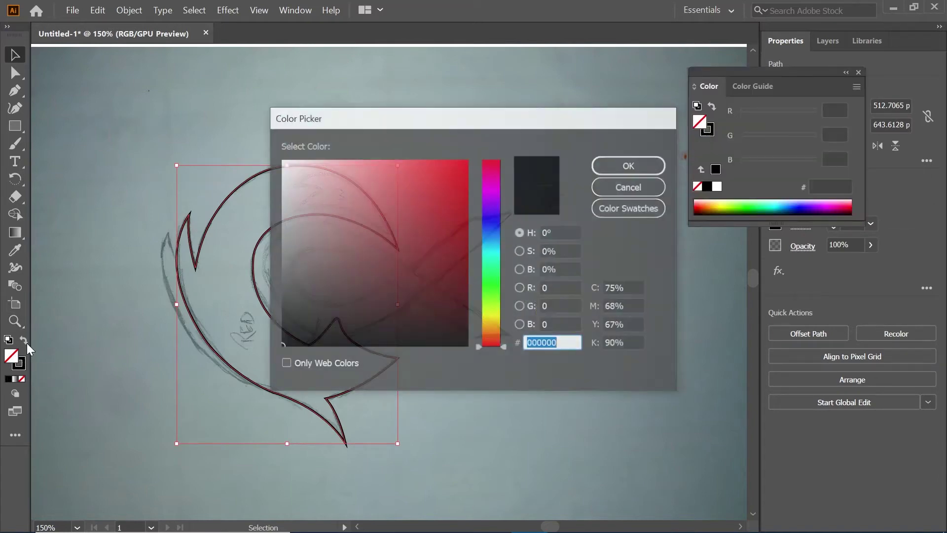
pyautogui.write('CE0000')
pyautogui.click(617, 165)
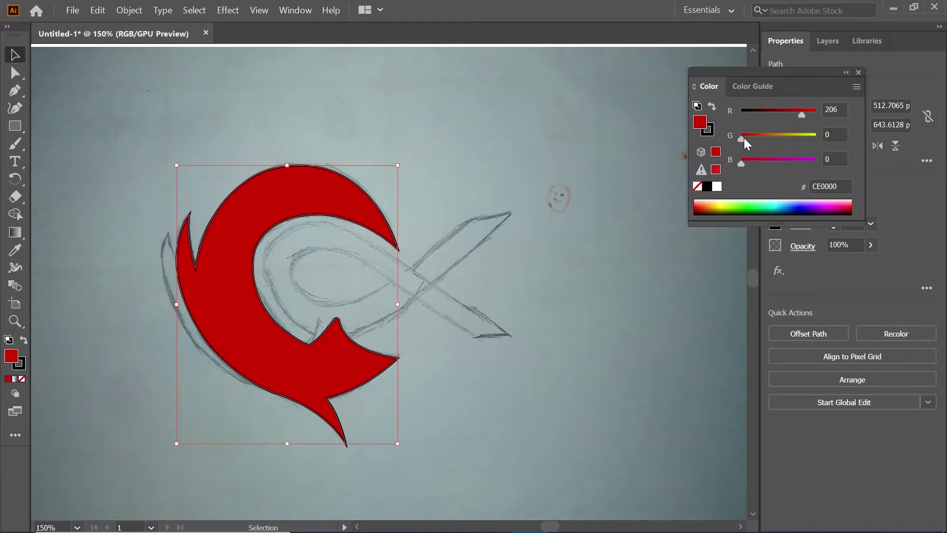
pyautogui.moveTo(744, 137)
pyautogui.mouseDown()
pyautogui.moveTo(774, 138)
pyautogui.moveTo(766, 139)
pyautogui.mouseUp()
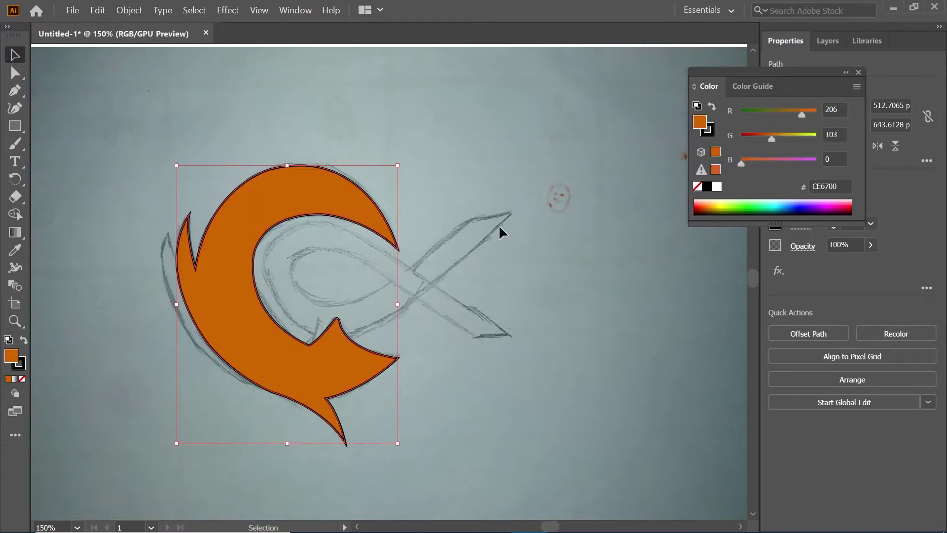
pyautogui.click(114, 192)
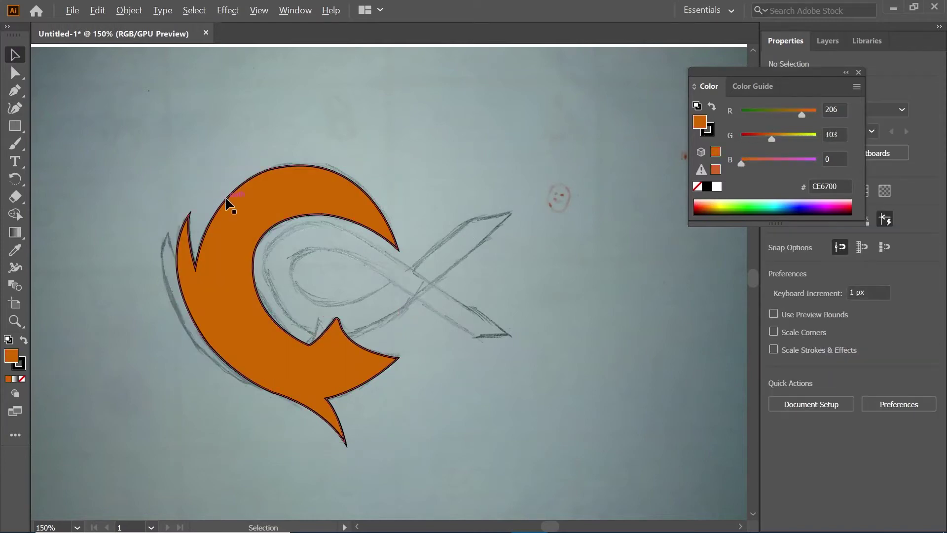
# Start a Pen path at the outer sliver's tip and add a point along it.
pyautogui.scroll(2, 226, 199)
pyautogui.scroll(-1, 450, 163)
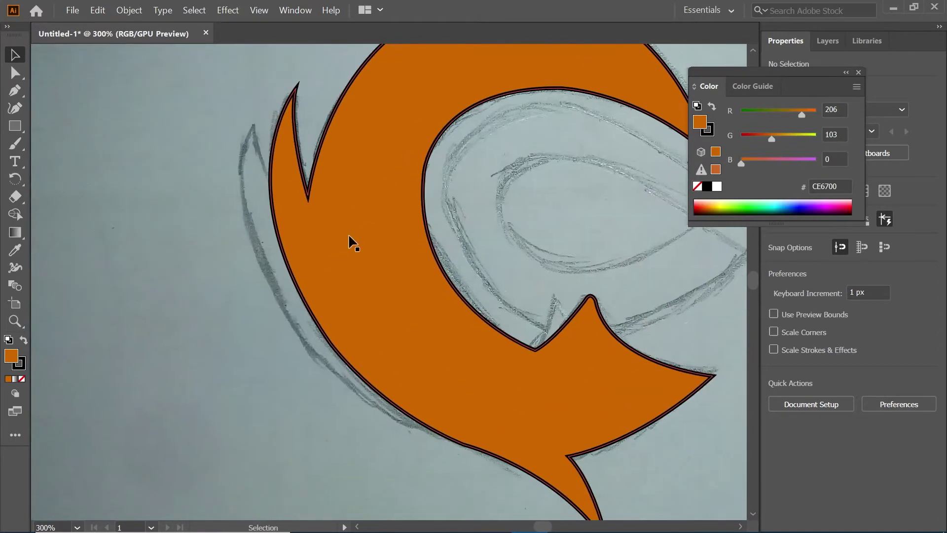
pyautogui.press('p')
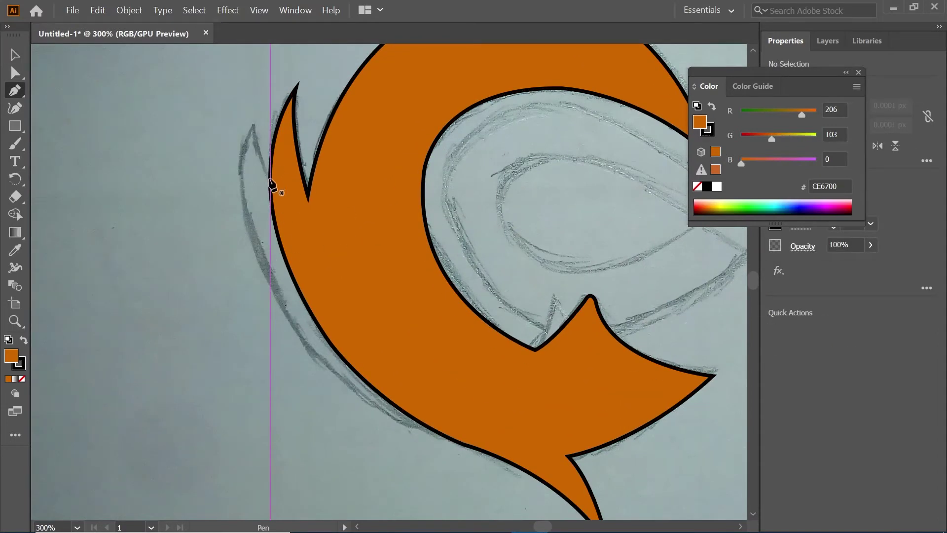
pyautogui.scroll(3, 235, 157)
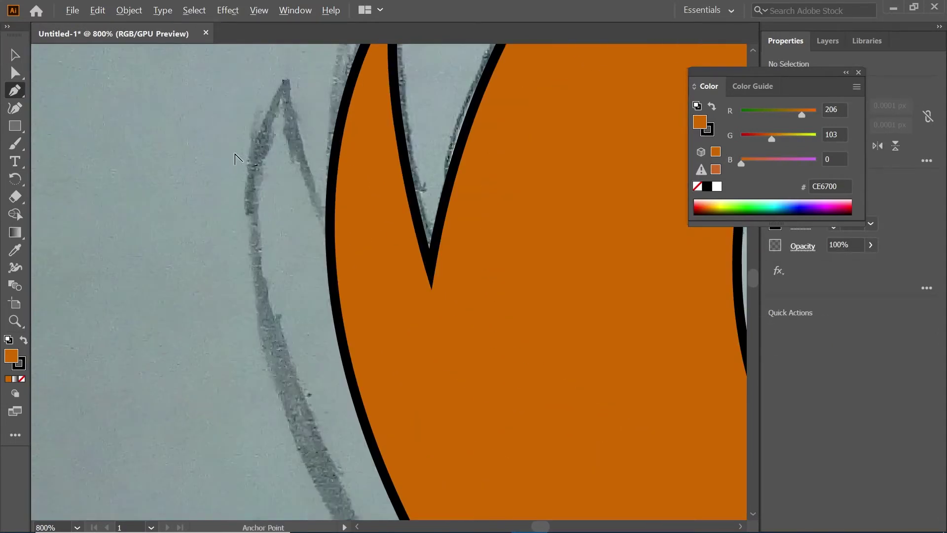
pyautogui.click(328, 225)
pyautogui.scroll(-2, 318, 201)
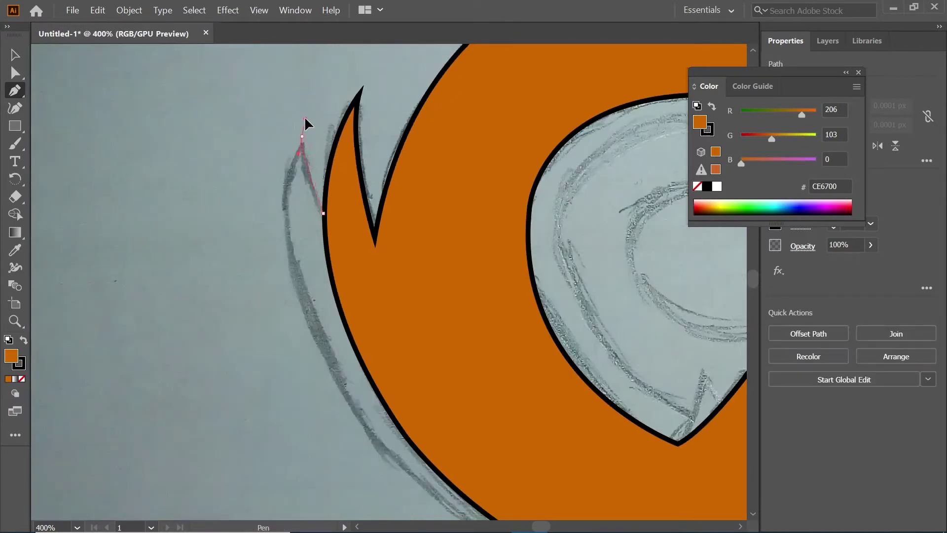
pyautogui.click(306, 123)
# Set the new path's fill to None and curve the sliver's outer edge to the swirl.
pyautogui.doubleClick(11, 355)
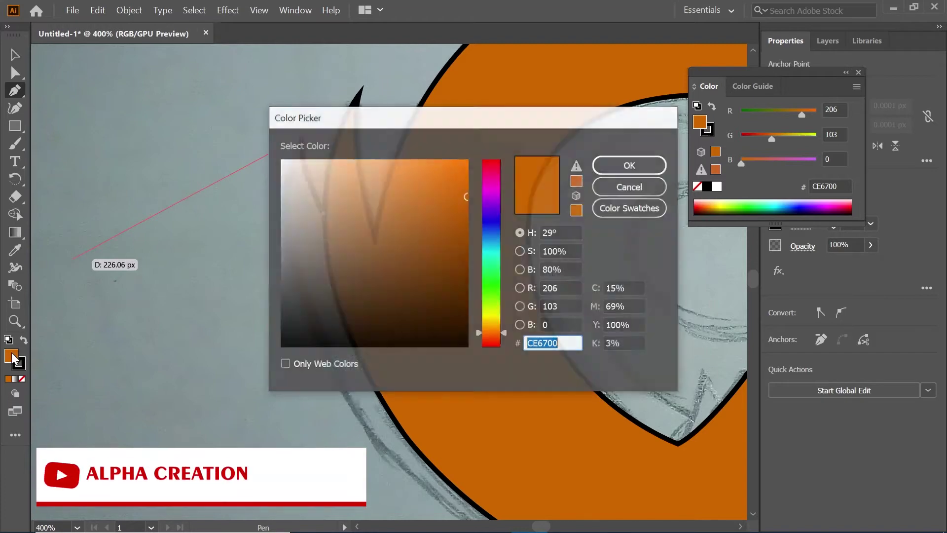
pyautogui.press('Return')
pyautogui.press('/')
pyautogui.scroll(2, 306, 345)
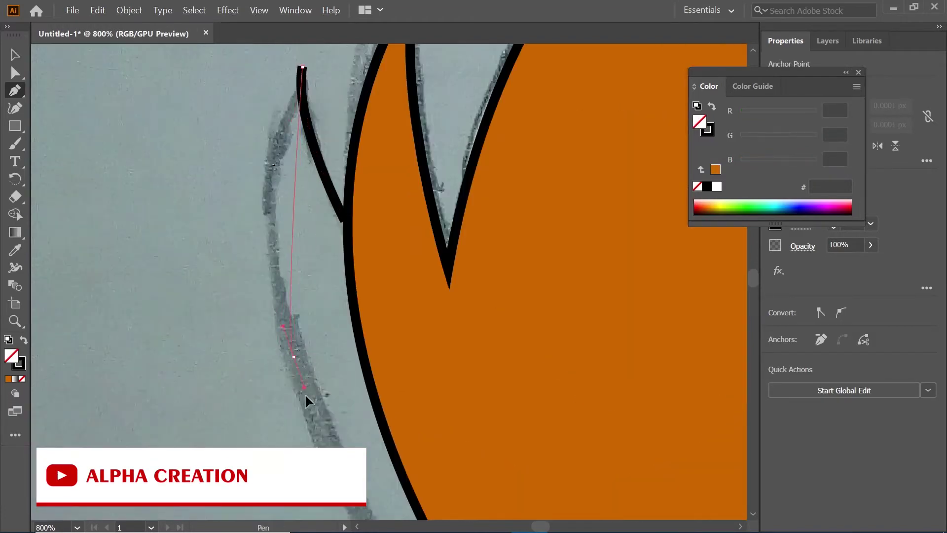
pyautogui.scroll(-2, 362, 515)
pyautogui.scroll(-3, 370, 376)
pyautogui.moveTo(524, 365); pyautogui.dragTo(602, 416)
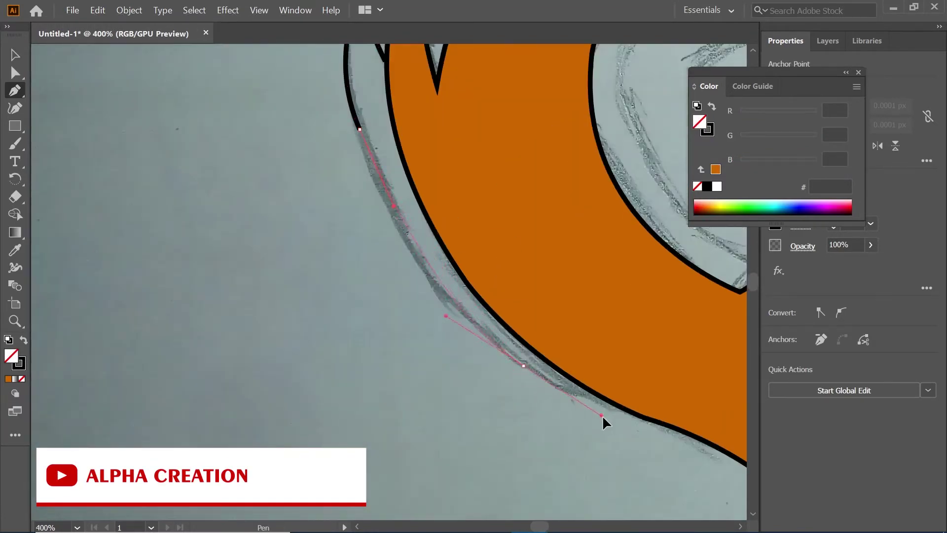
pyautogui.moveTo(597, 300); pyautogui.dragTo(444, 255)
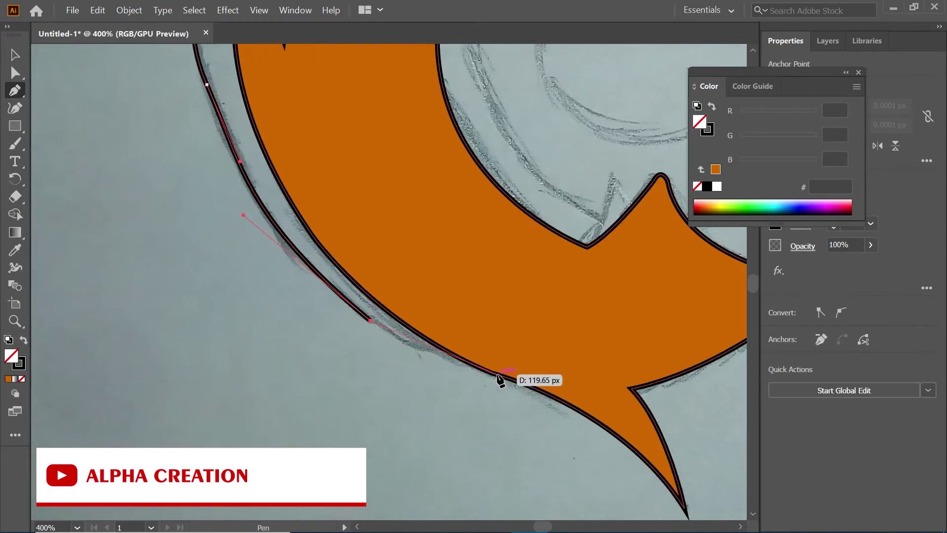
pyautogui.moveTo(497, 374); pyautogui.dragTo(590, 406)
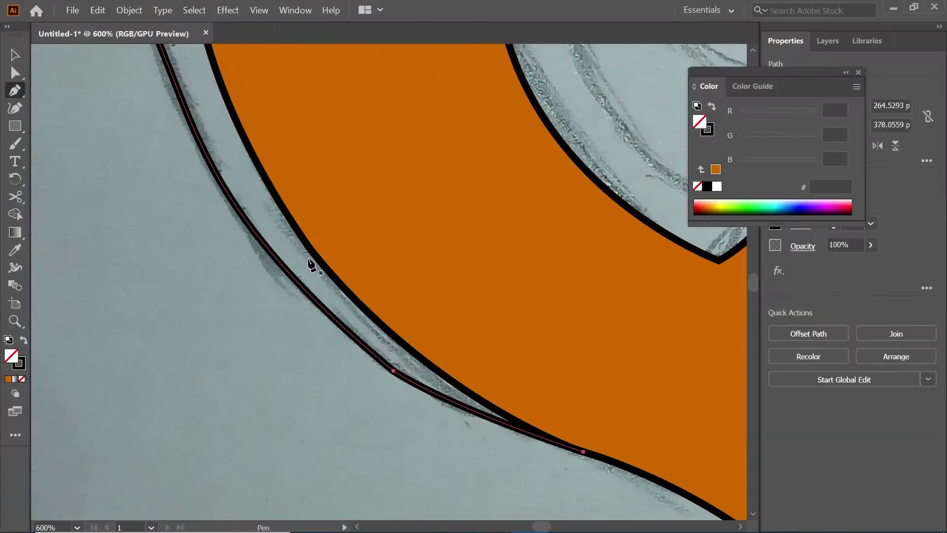
# Close the colour panel and show Layers, locking then undoing the lock on Layer 2.
pyautogui.click(859, 73)
pyautogui.click(829, 41)
pyautogui.click(789, 64)
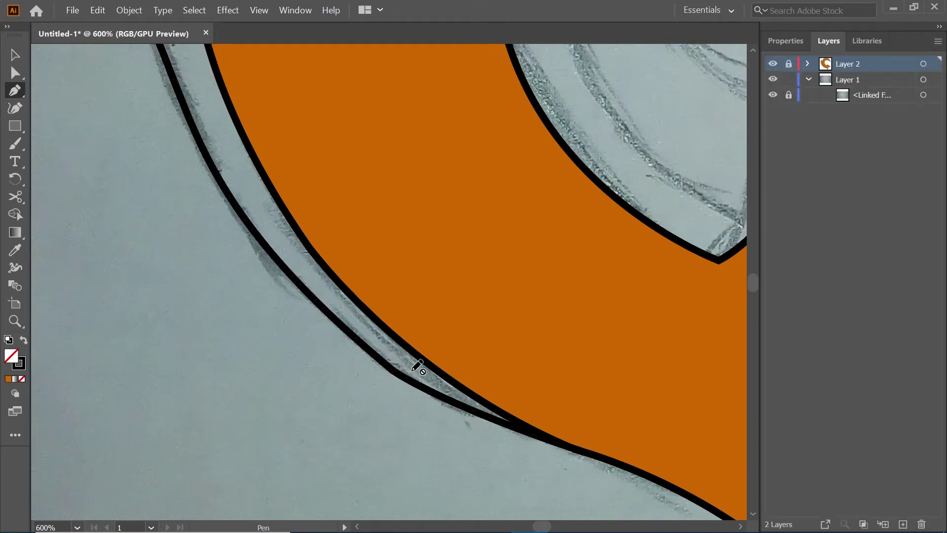
pyautogui.hotkey('ctrl', 'z')
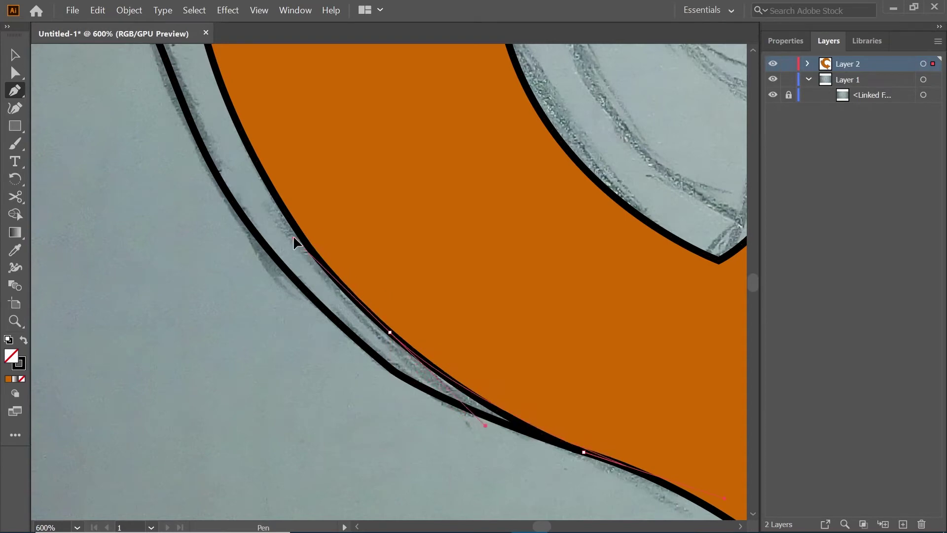
# Smooth the sliver's lower point and curve its closing edge, then deselect.
pyautogui.moveTo(390, 332); pyautogui.dragTo(275, 220)
pyautogui.hotkey('ctrl', '-')
pyautogui.hotkey('ctrl', '-')
pyautogui.scroll(3, 342, 186)
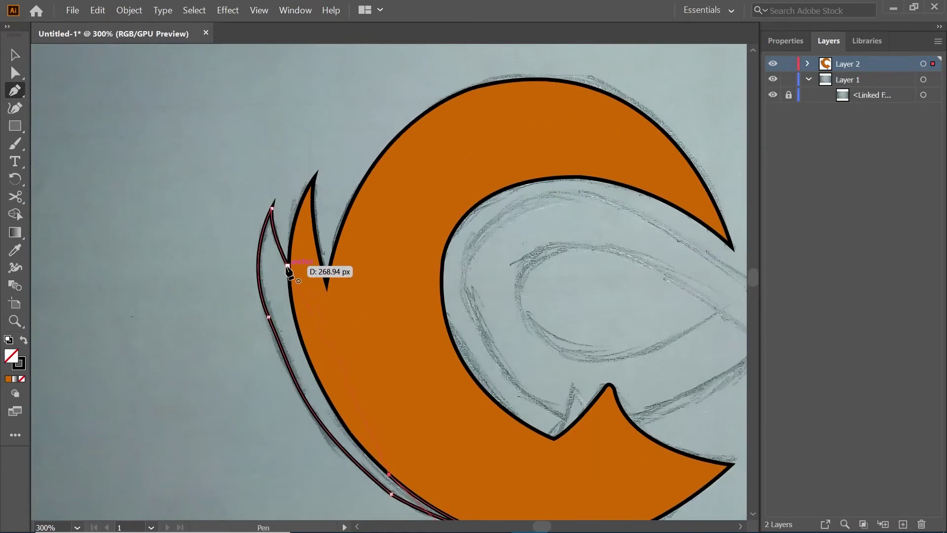
pyautogui.moveTo(288, 265); pyautogui.dragTo(281, 168)
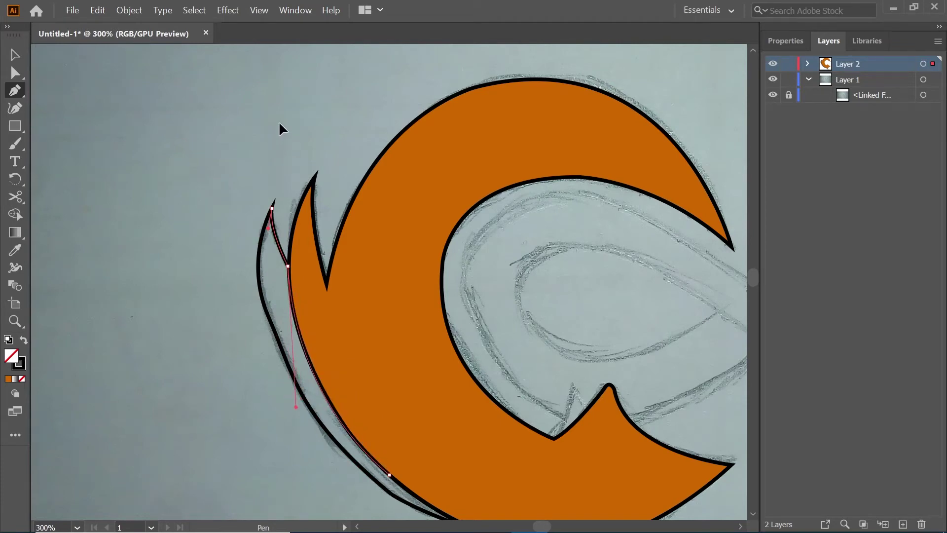
pyautogui.press('v')
pyautogui.click(220, 252)
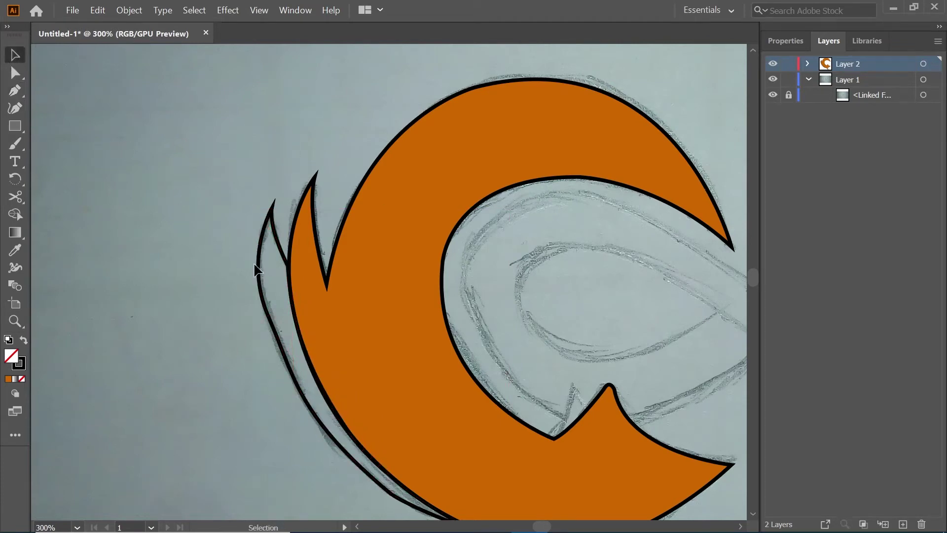
# Give the selected sliver a dark red-brown fill, A83509.
pyautogui.click(262, 279)
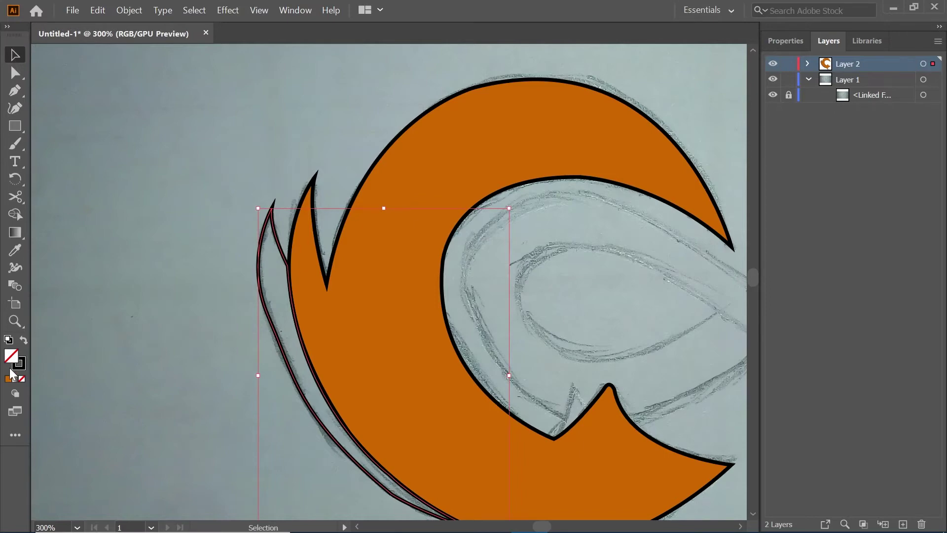
pyautogui.doubleClick(11, 355)
pyautogui.click(461, 262)
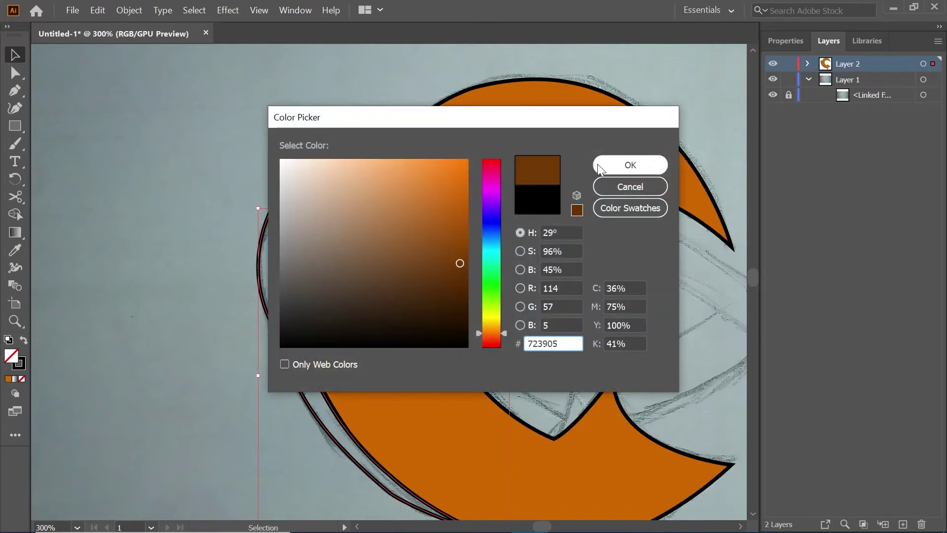
pyautogui.click(630, 163)
pyautogui.doubleClick(10, 360)
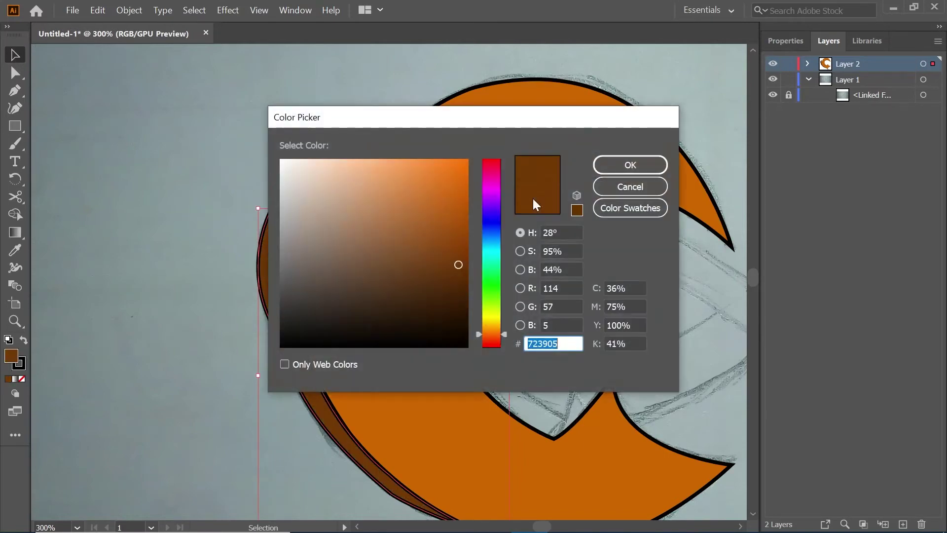
pyautogui.moveTo(481, 334); pyautogui.dragTo(481, 339)
pyautogui.click(458, 223)
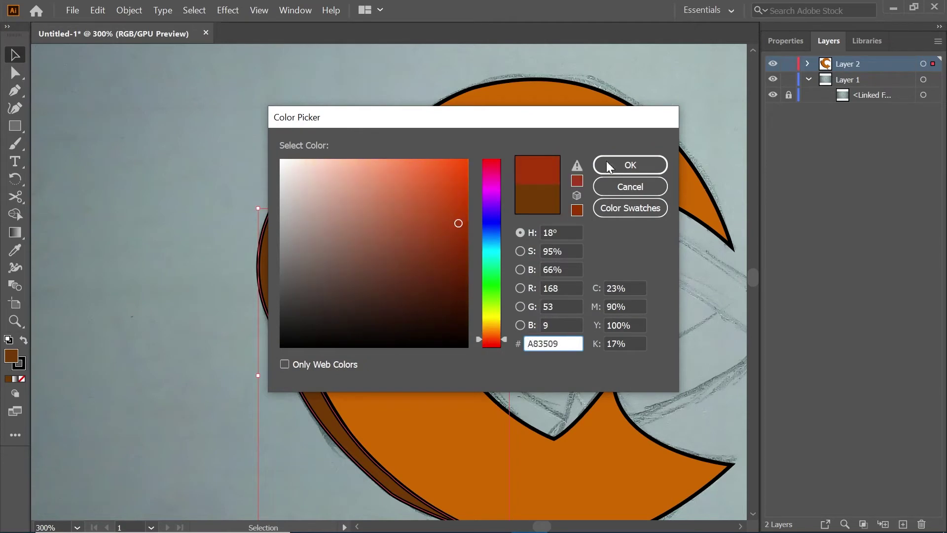
pyautogui.click(631, 165)
pyautogui.hotkey('ctrl', '0')
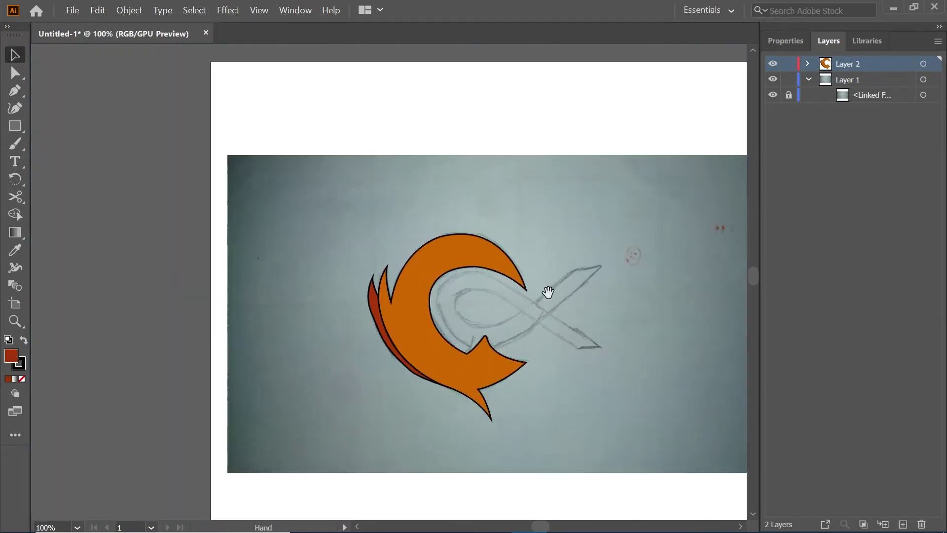
pyautogui.scroll(3, 409, 370)
# Draw a closed three-point triangular spike inside the arrowhead's notch.
pyautogui.scroll(2, 410, 366)
pyautogui.press('p')
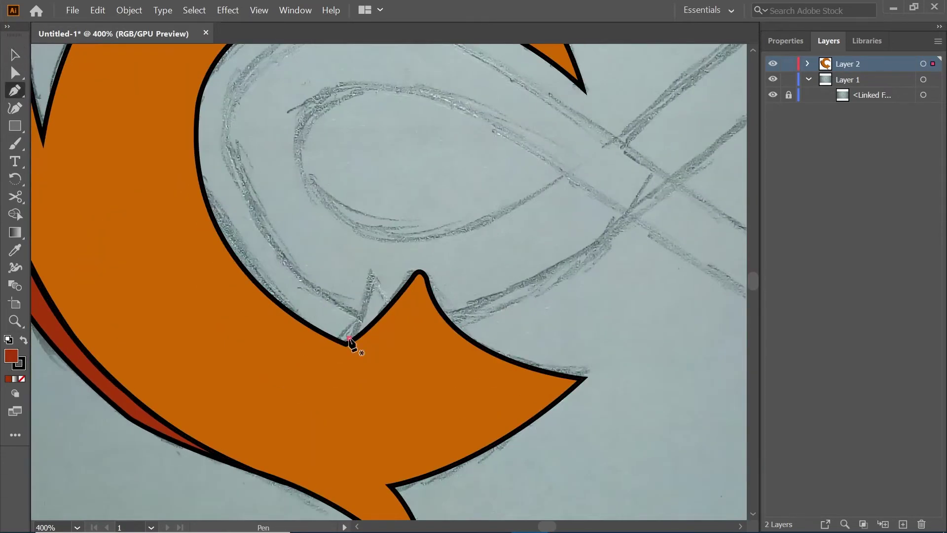
pyautogui.click(349, 338)
pyautogui.click(372, 272)
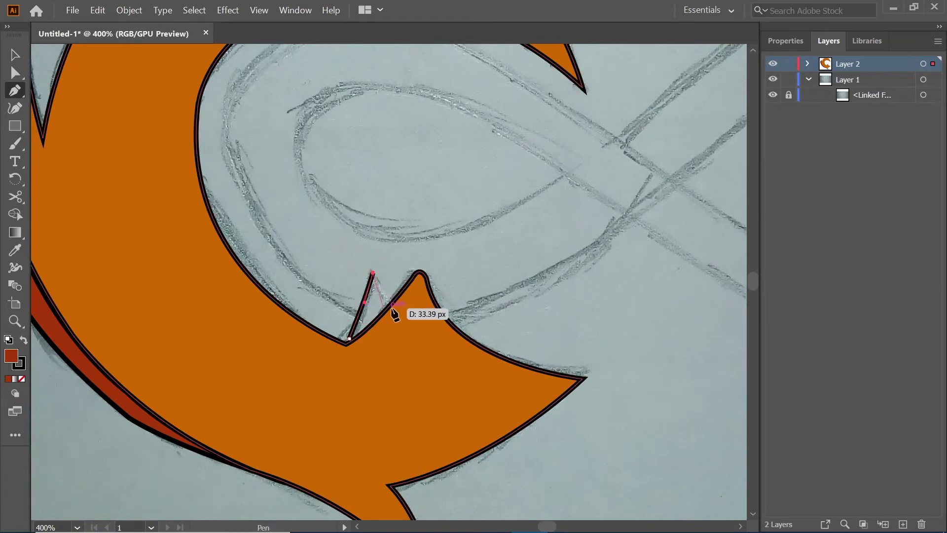
pyautogui.click(390, 305)
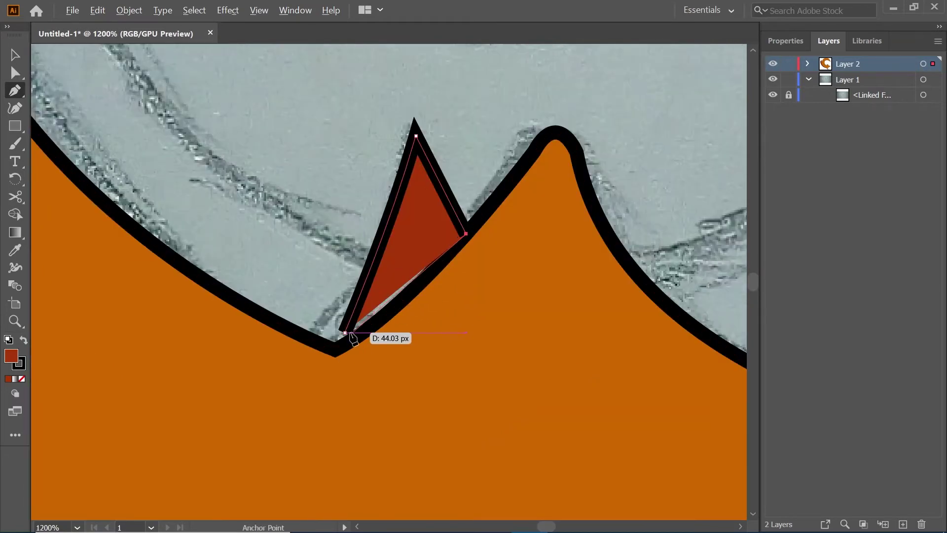
pyautogui.scroll(3, 354, 344)
pyautogui.moveTo(341, 346); pyautogui.dragTo(291, 382)
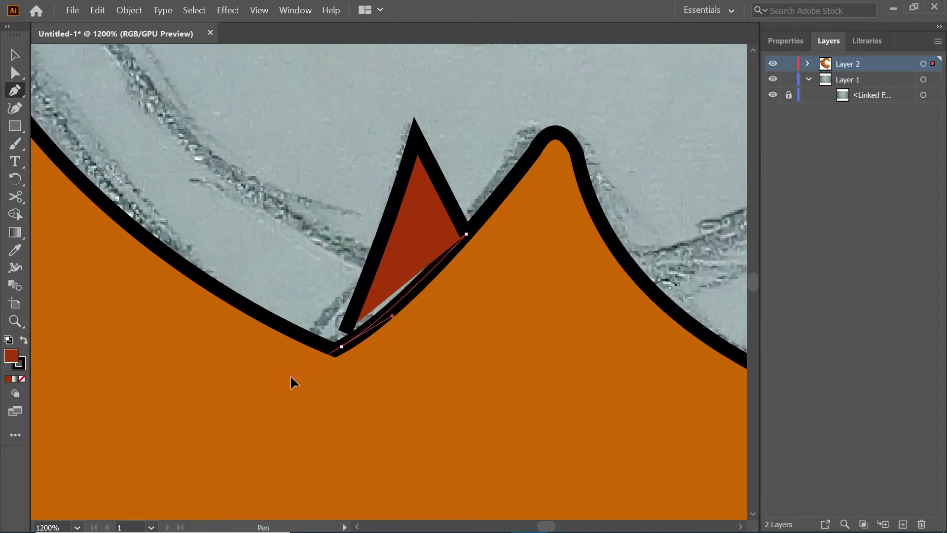
pyautogui.moveTo(344, 346)
pyautogui.mouseDown()
pyautogui.moveTo(351, 326)
pyautogui.moveTo(120, 116)
pyautogui.mouseUp()
pyautogui.scroll(-2, 344, 331)
pyautogui.scroll(3, 345, 329)
pyautogui.press('v')
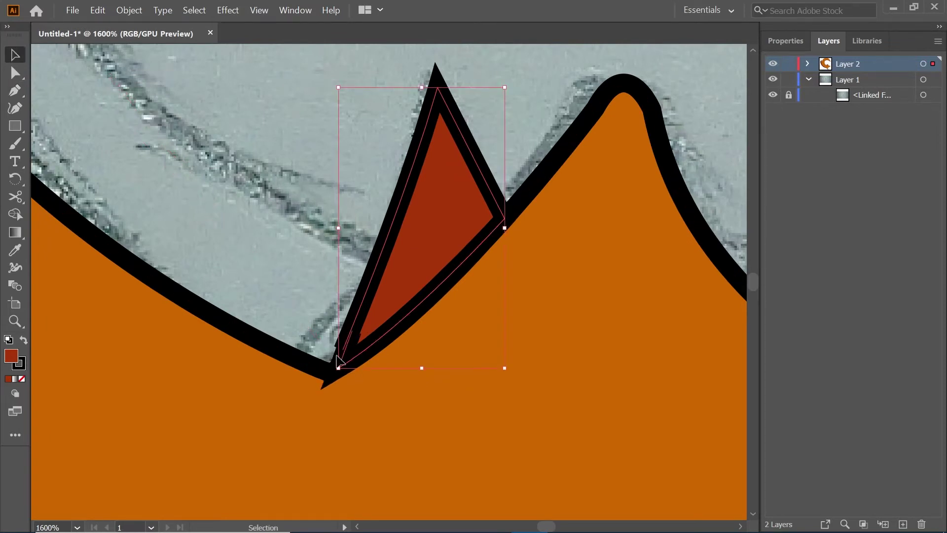
pyautogui.scroll(-3, 226, 240)
pyautogui.scroll(-3, 309, 365)
# Bring the logo into view and start a Pen path on the orange swirl's lower edge.
pyautogui.scroll(-1, 309, 366)
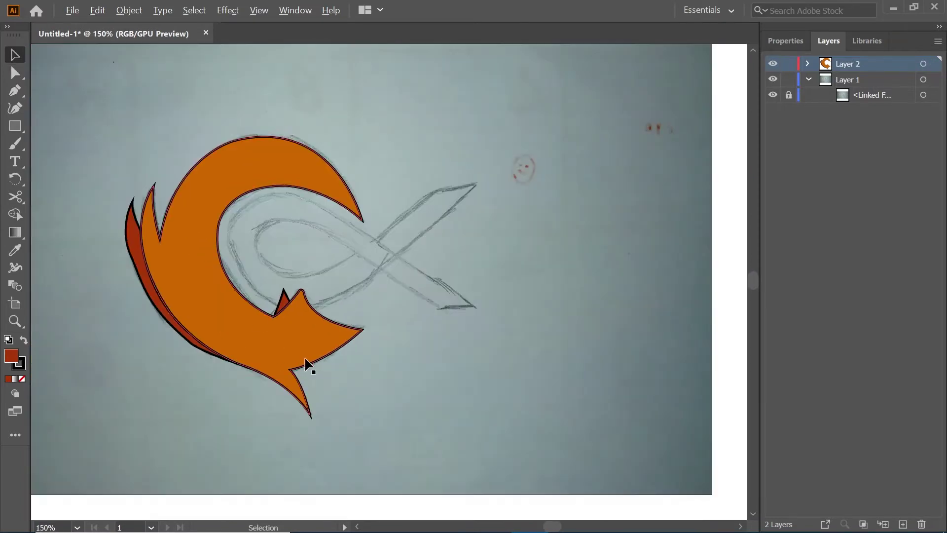
pyautogui.moveTo(309, 365); pyautogui.dragTo(440, 352)
pyautogui.press('p')
pyautogui.scroll(3, 348, 318)
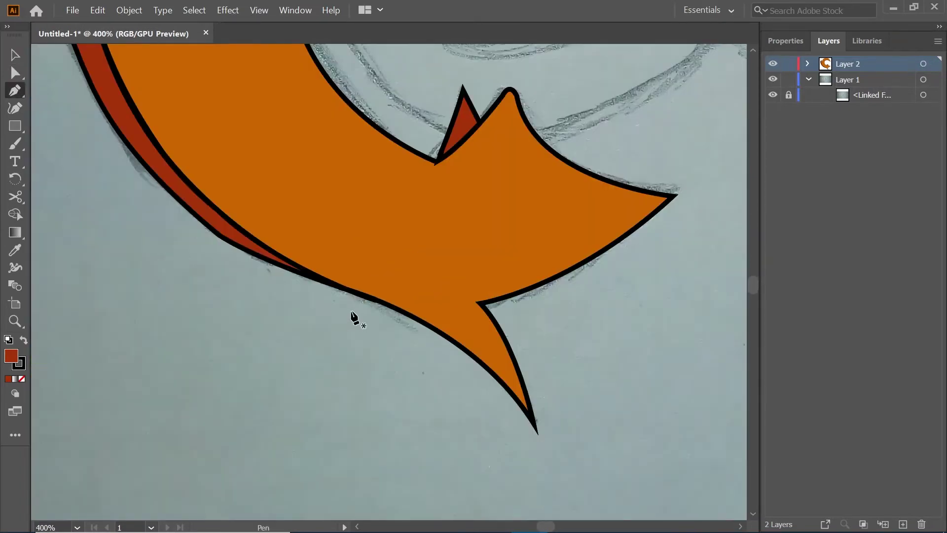
pyautogui.scroll(1, 353, 302)
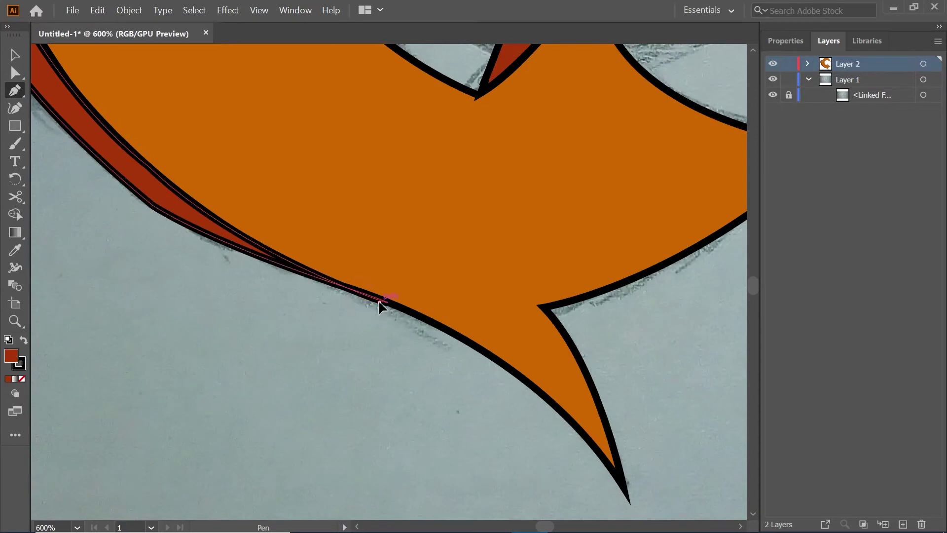
pyautogui.click(379, 302)
pyautogui.scroll(-1, 470, 444)
# Draw the curved spike side down to a sharp tip and close the shape at its start.
pyautogui.moveTo(467, 409); pyautogui.dragTo(482, 471)
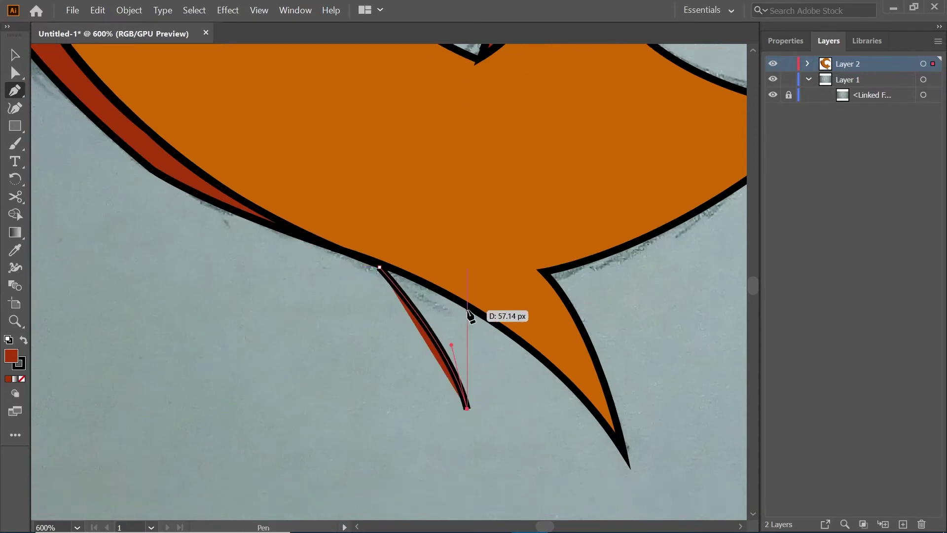
pyautogui.scroll(-1, 470, 417)
pyautogui.hotkey('ctrl', 'z')
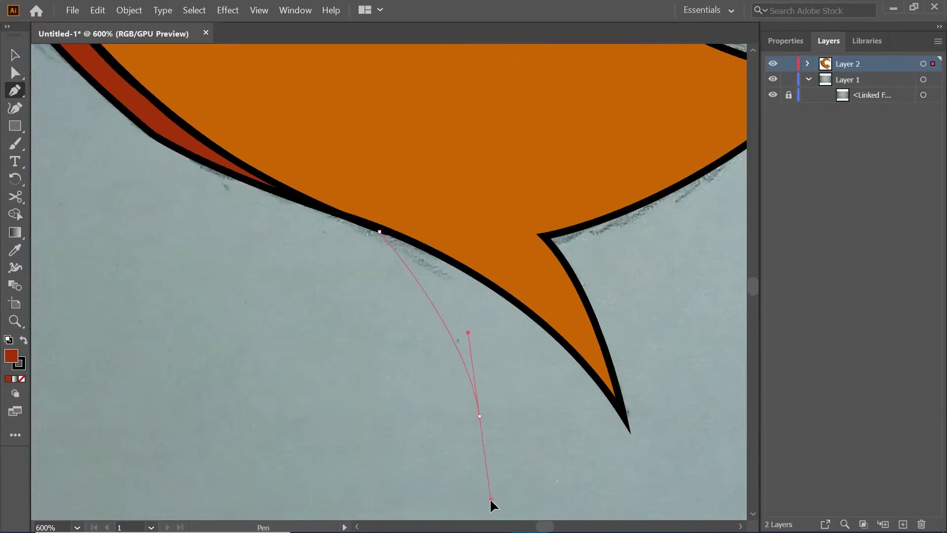
pyautogui.moveTo(491, 498); pyautogui.dragTo(490, 497)
pyautogui.moveTo(456, 264); pyautogui.dragTo(410, 220)
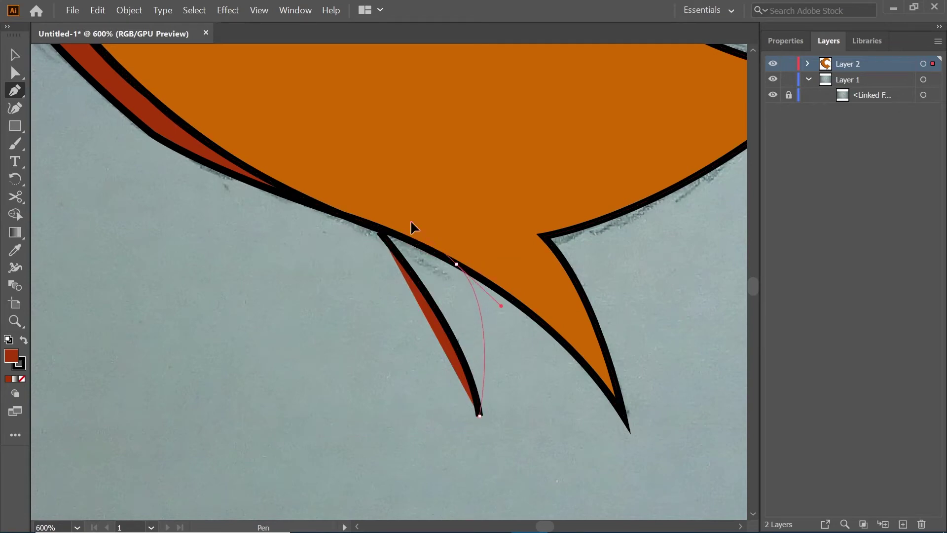
pyautogui.hotkey('ctrl', 'shift', 'z')
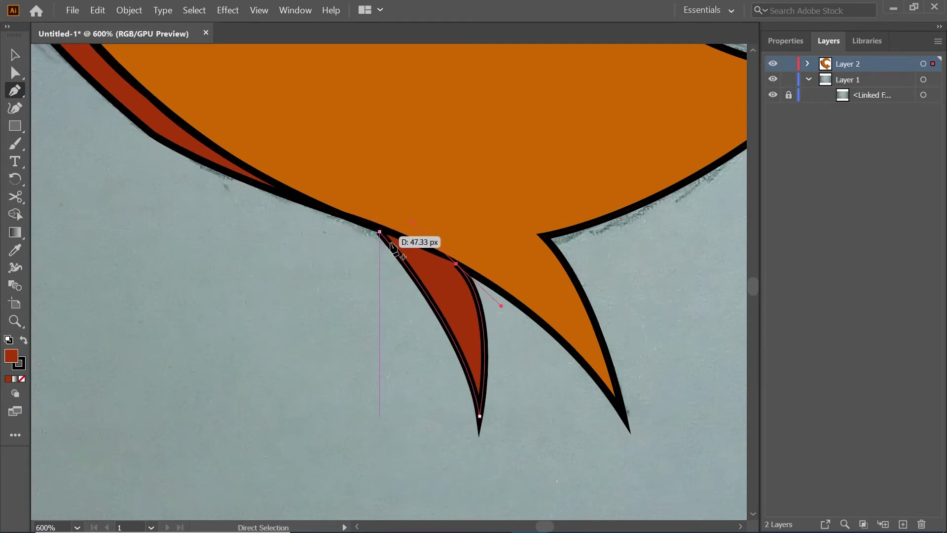
pyautogui.click(384, 230)
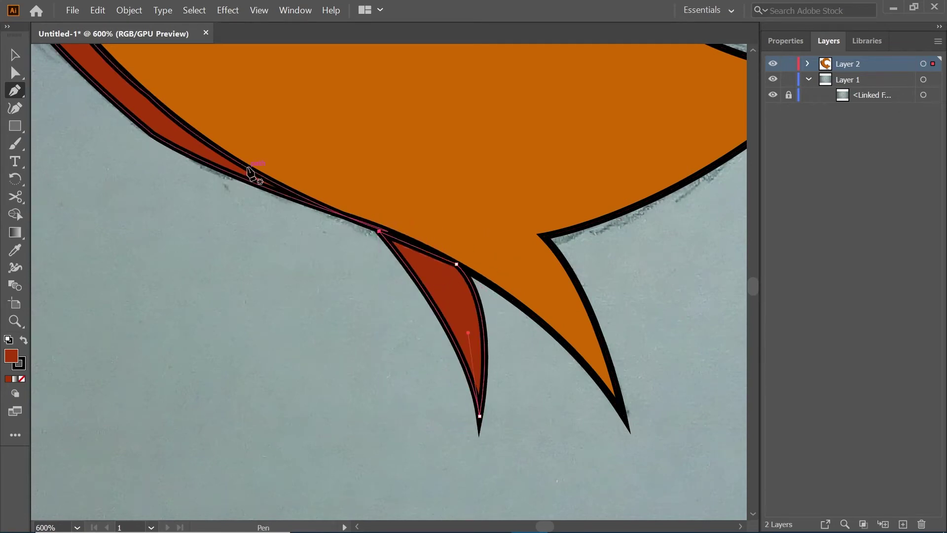
pyautogui.press('v')
pyautogui.hotkey('ctrl', '-')
pyautogui.hotkey('ctrl', '-')
pyautogui.hotkey('ctrl', '-')
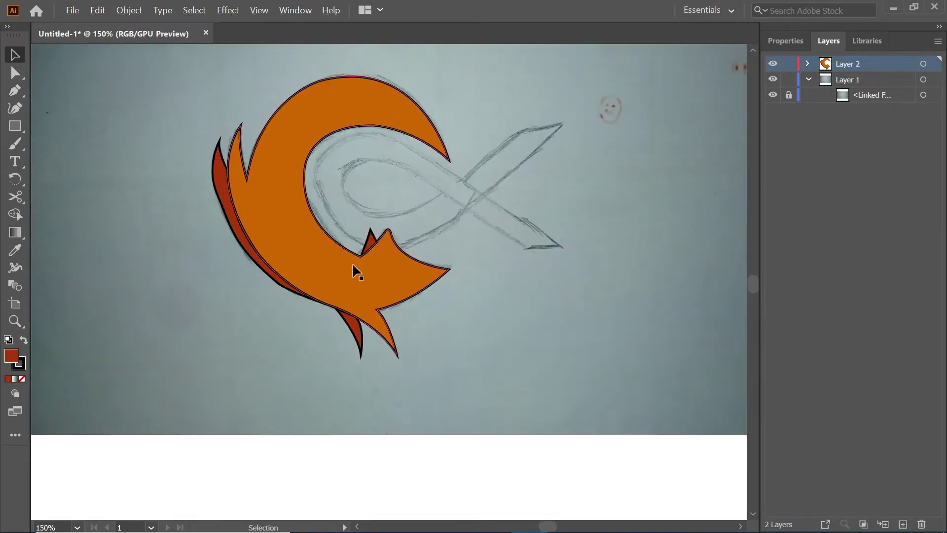
# Lock and hide Layer 2, and add a new layer above it.
pyautogui.click(790, 64)
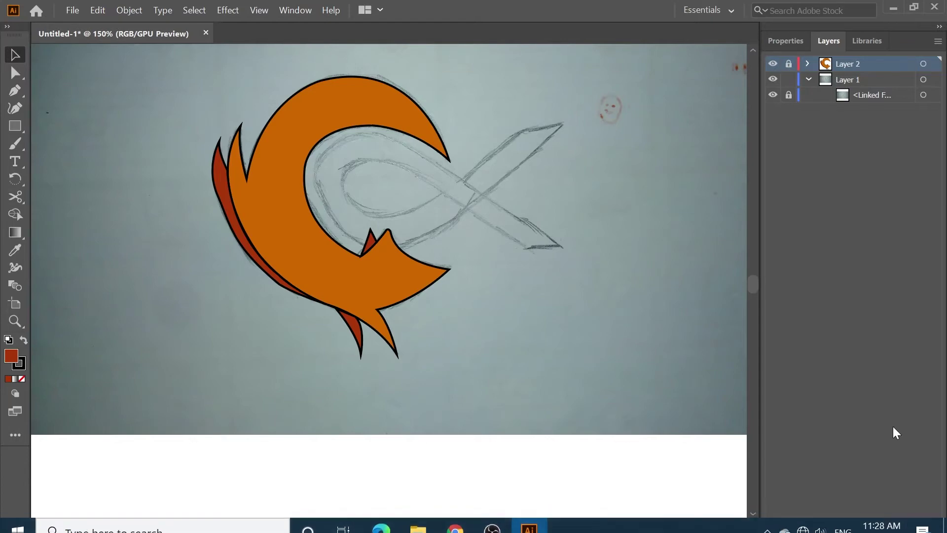
pyautogui.click(903, 524)
pyautogui.hotkey('ctrl', '-')
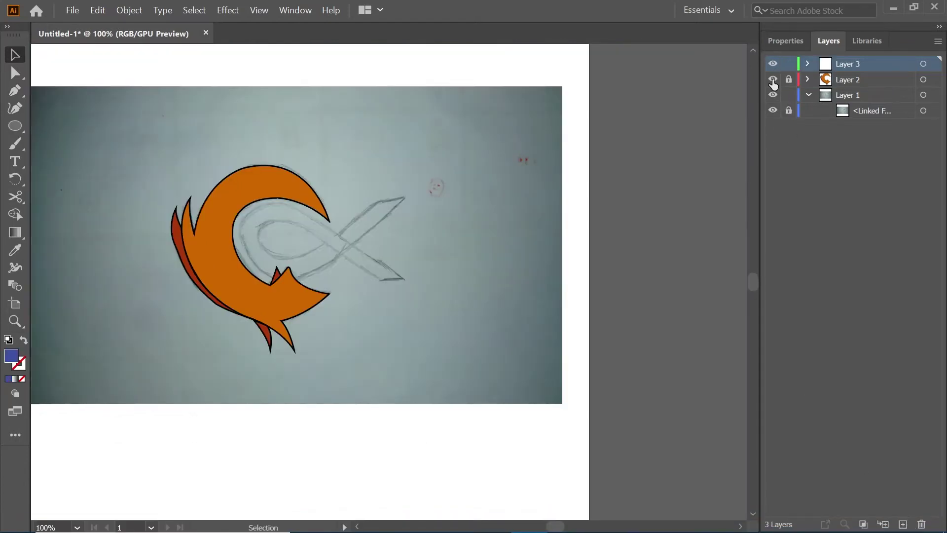
pyautogui.click(773, 80)
# Set a near-white fill for drawing with the Pen tool.
pyautogui.press('p')
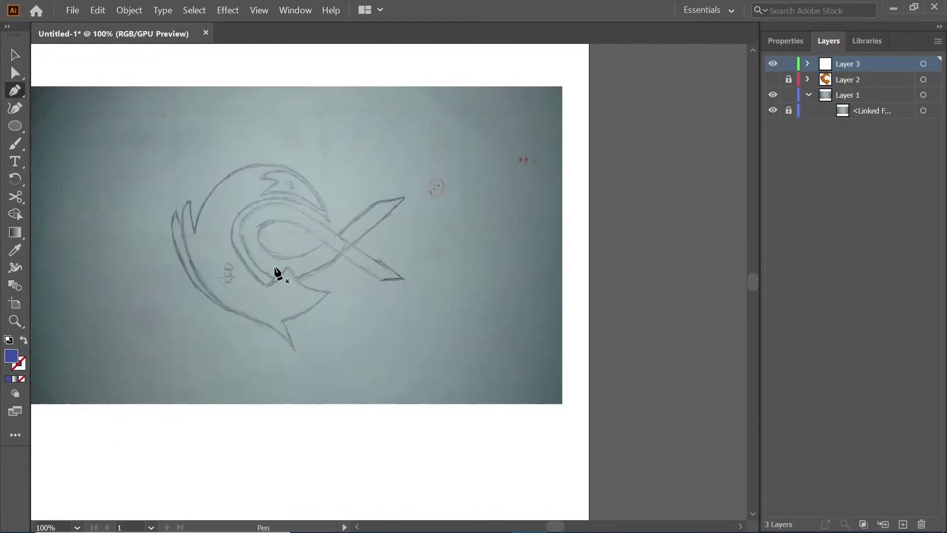
pyautogui.scroll(3, 275, 269)
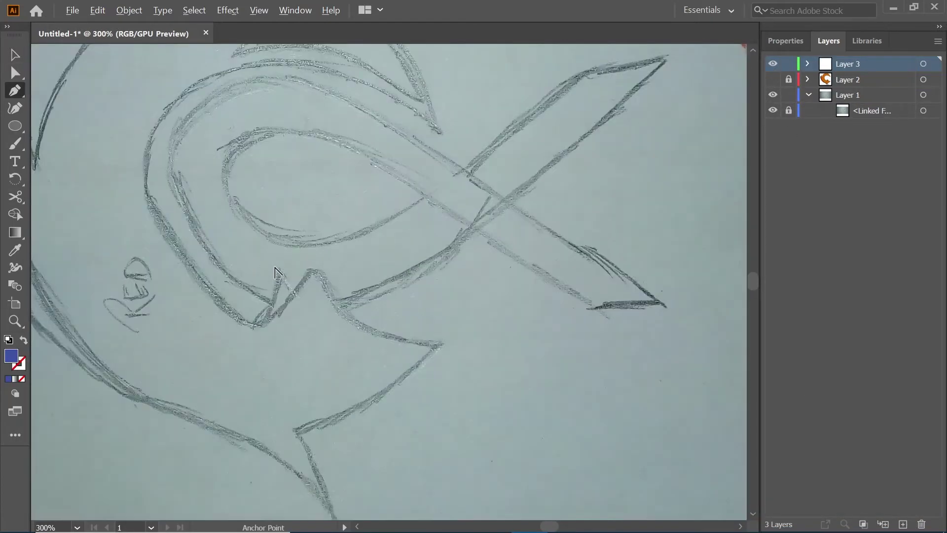
pyautogui.doubleClick(10, 360)
pyautogui.moveTo(289, 164); pyautogui.dragTo(285, 161)
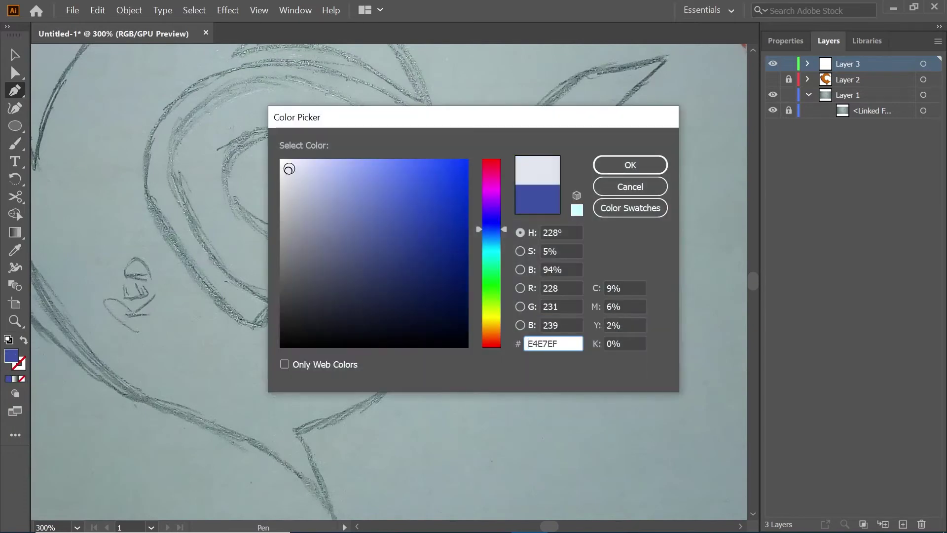
pyautogui.click(657, 171)
pyautogui.scroll(3, 348, 169)
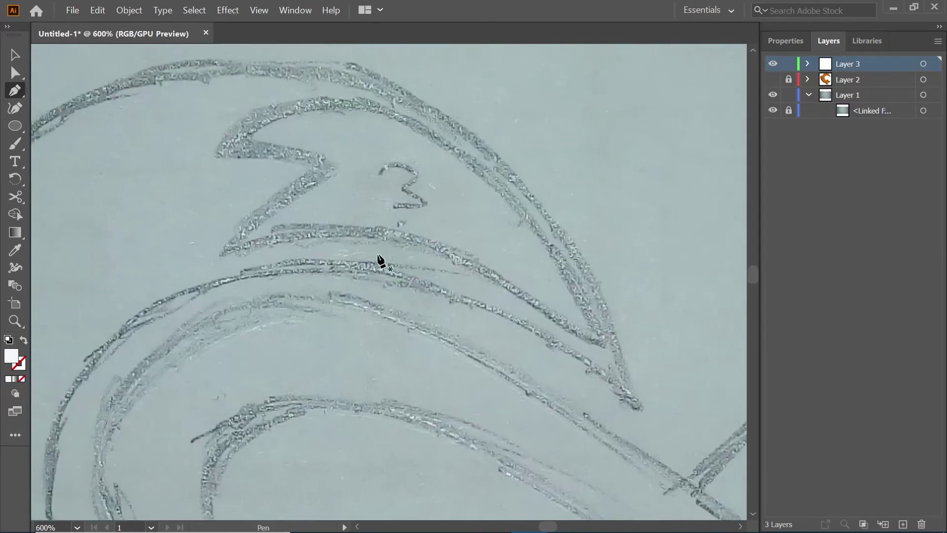
pyautogui.scroll(-1, 380, 260)
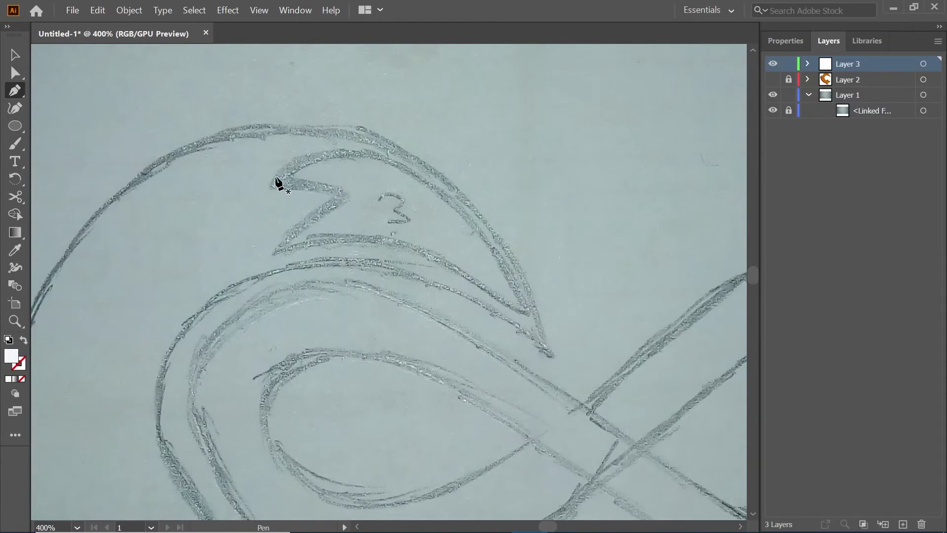
# Trace the sketch's upper fin as a closed curved path, with no fill while tracing.
pyautogui.click(384, 161)
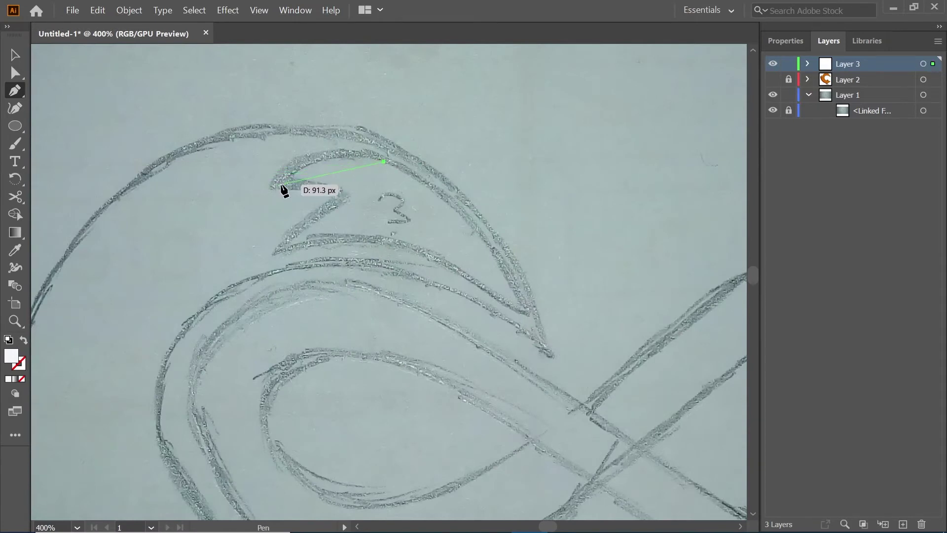
pyautogui.moveTo(219, 227); pyautogui.dragTo(262, 209)
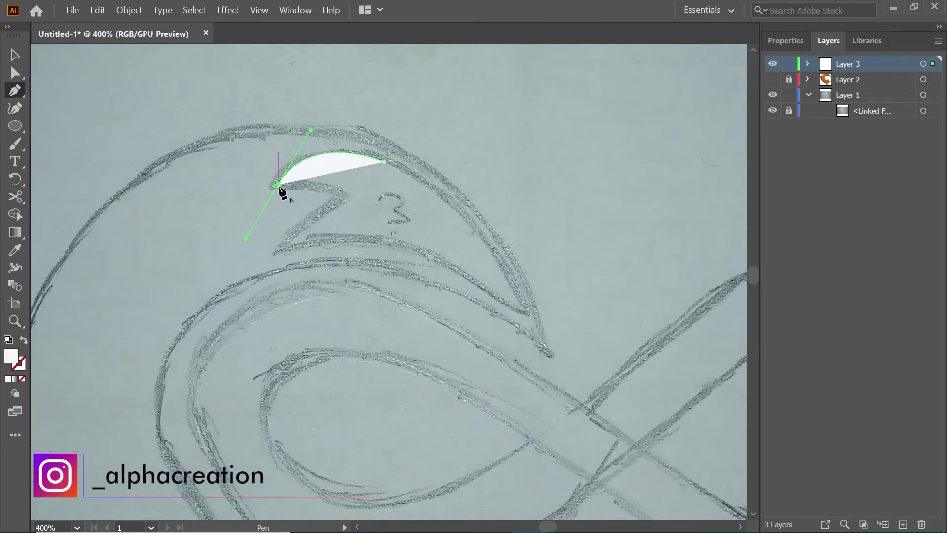
pyautogui.click(278, 186)
pyautogui.click(22, 379)
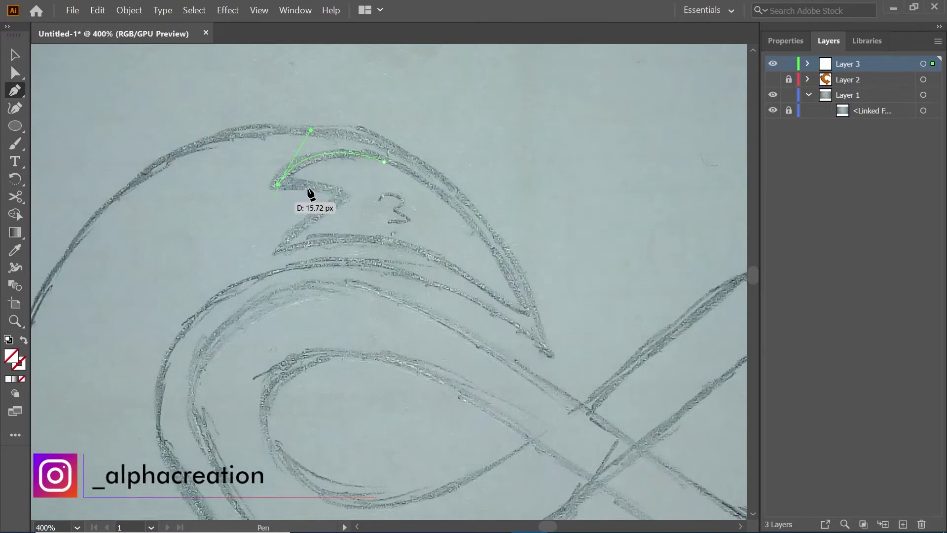
pyautogui.moveTo(343, 196)
pyautogui.mouseDown()
pyautogui.moveTo(390, 229)
pyautogui.moveTo(370, 218)
pyautogui.moveTo(273, 260)
pyautogui.mouseUp()
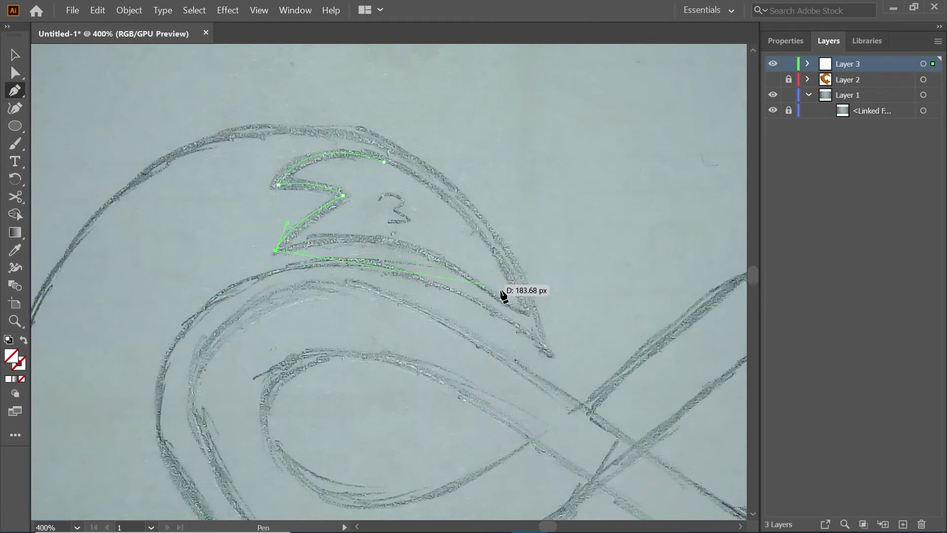
pyautogui.moveTo(521, 315); pyautogui.dragTo(555, 334)
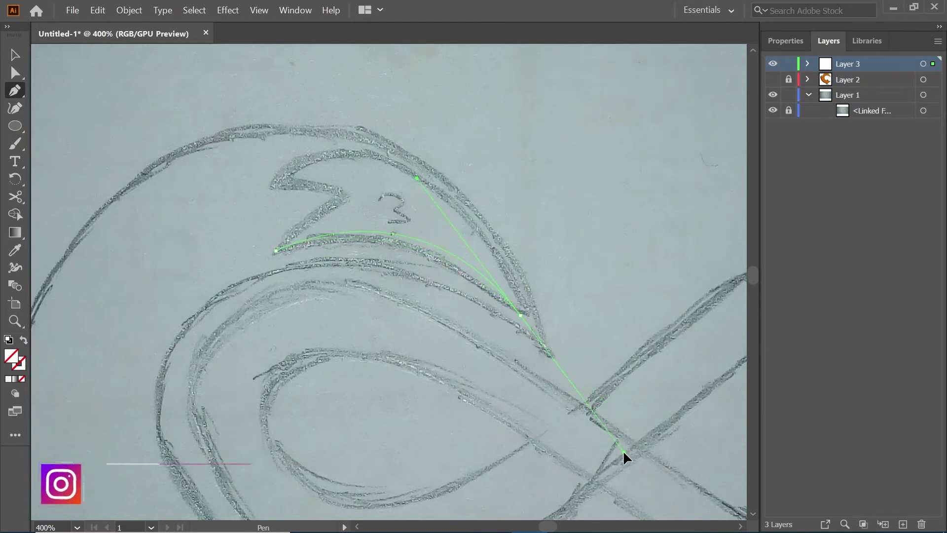
pyautogui.moveTo(624, 452); pyautogui.dragTo(572, 363)
pyautogui.hotkey('ctrl', 'z')
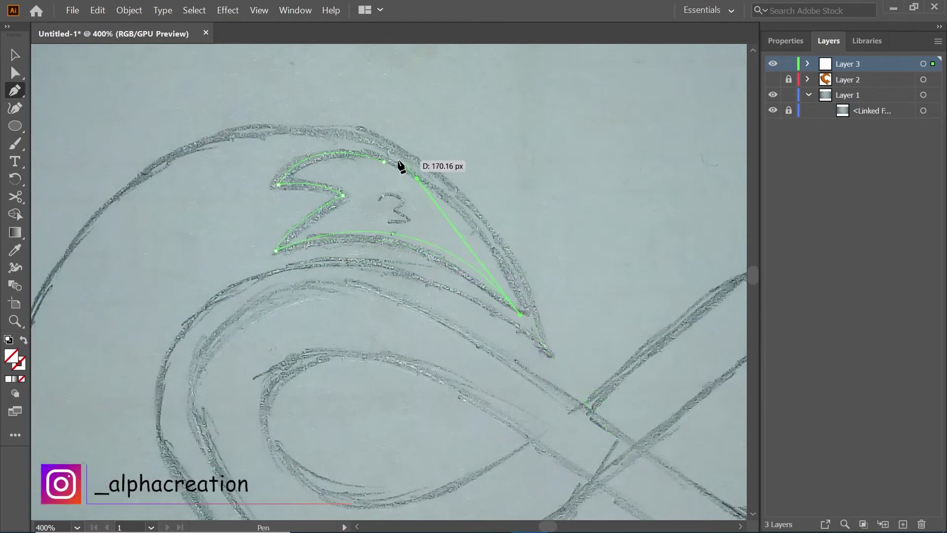
pyautogui.click(291, 126)
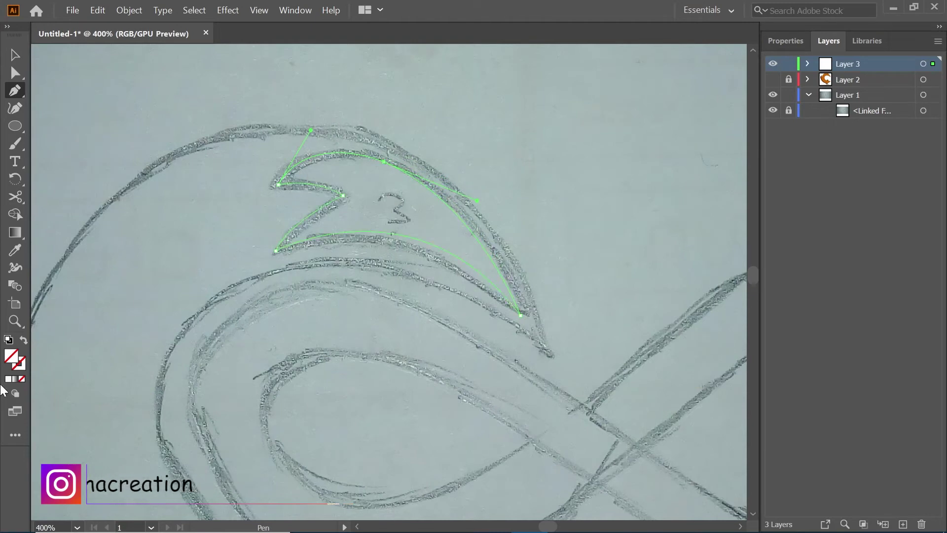
# Fill the traced fin shape with pure white.
pyautogui.doubleClick(19, 364)
pyautogui.moveTo(324, 216); pyautogui.dragTo(279, 157)
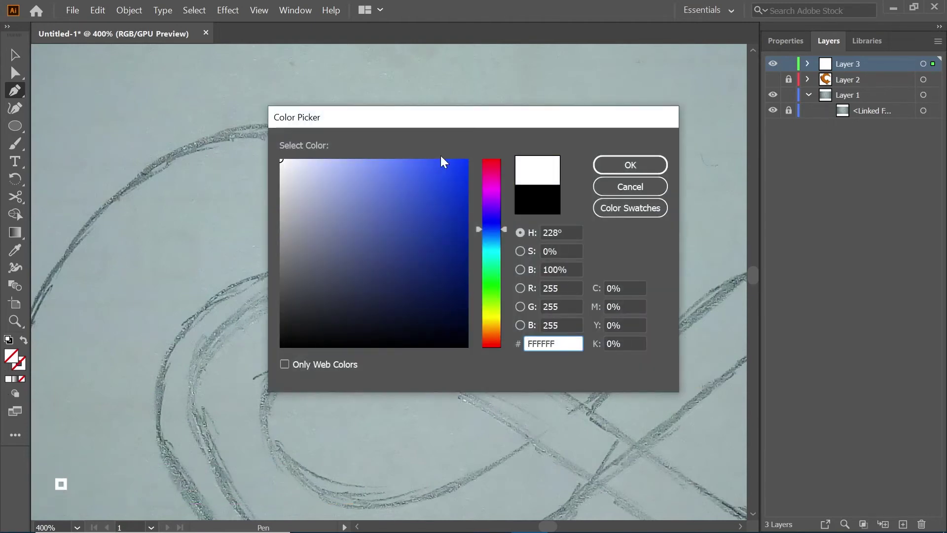
pyautogui.click(630, 165)
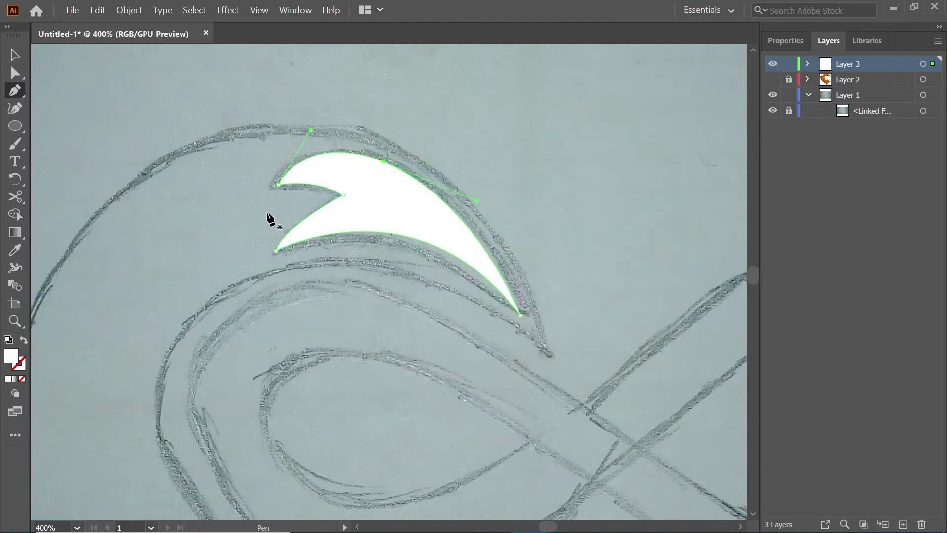
pyautogui.click(15, 55)
# Make Layer 2's orange swirl artwork visible again.
pyautogui.scroll(-2, 525, 217)
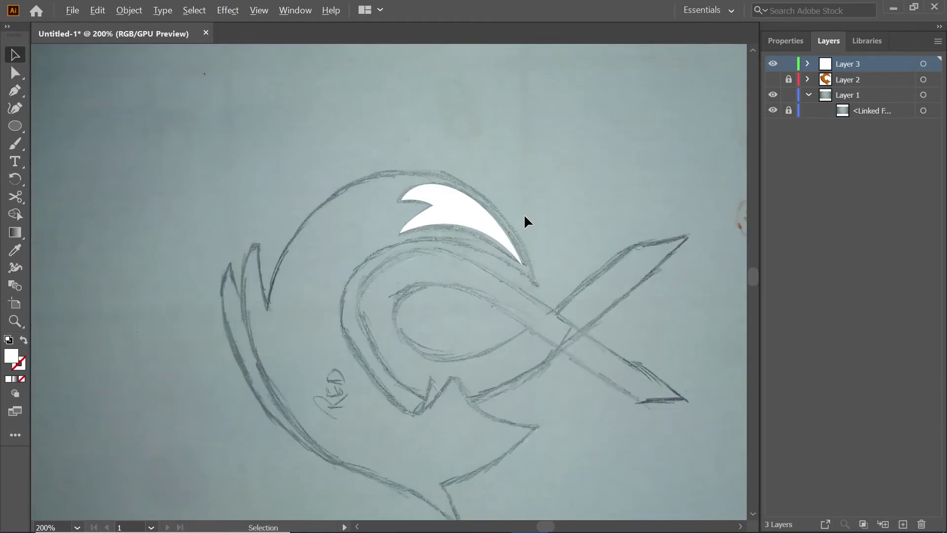
pyautogui.click(773, 80)
pyautogui.click(789, 79)
pyautogui.scroll(-1, 573, 159)
pyautogui.scroll(-2, 572, 178)
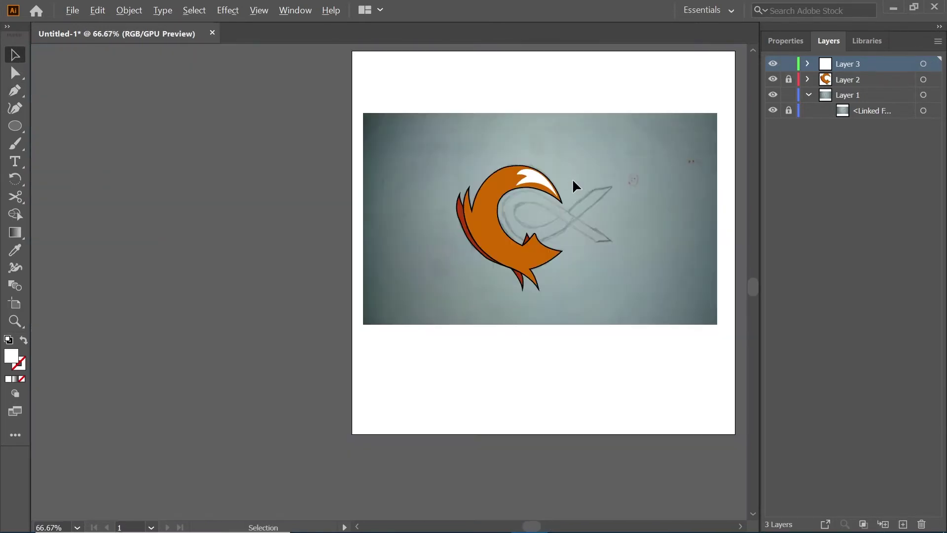
pyautogui.scroll(3, 572, 179)
# Nudge the white highlight one step left, then two right, onto the swirl's top curve.
pyautogui.click(481, 181)
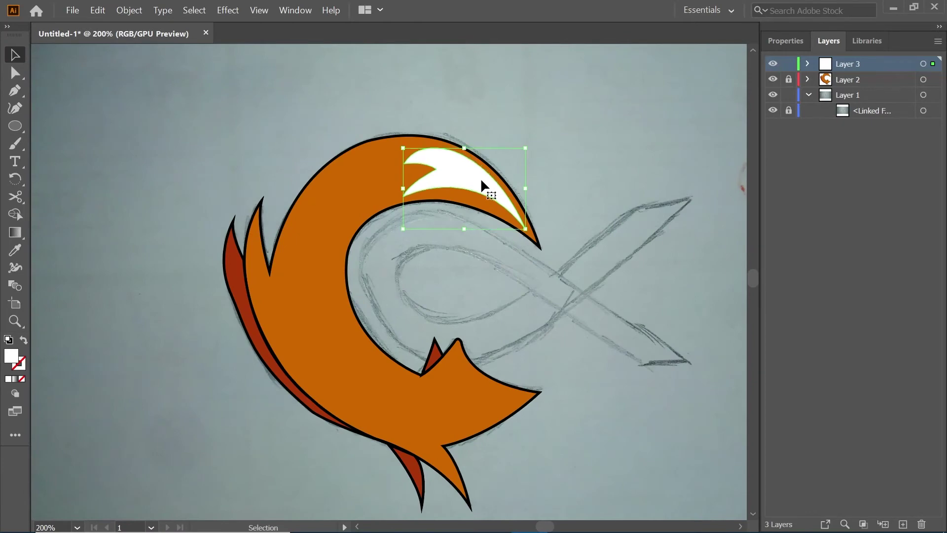
pyautogui.press('Left')
pyautogui.press('Left')
pyautogui.press('Left')
pyautogui.click(572, 151)
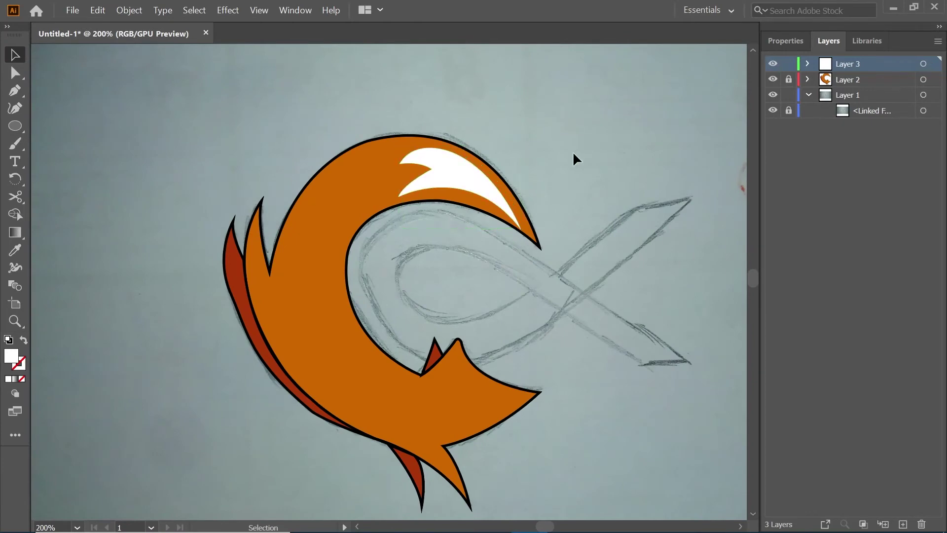
pyautogui.click(451, 178)
pyautogui.press('Right')
pyautogui.press('Right')
pyautogui.press('Right')
pyautogui.press('Right')
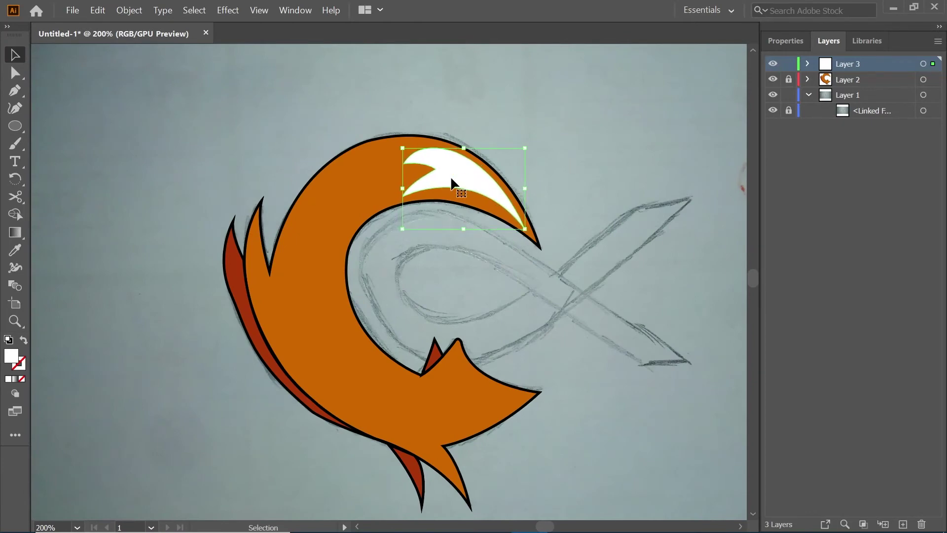
pyautogui.press('Right')
pyautogui.click(546, 183)
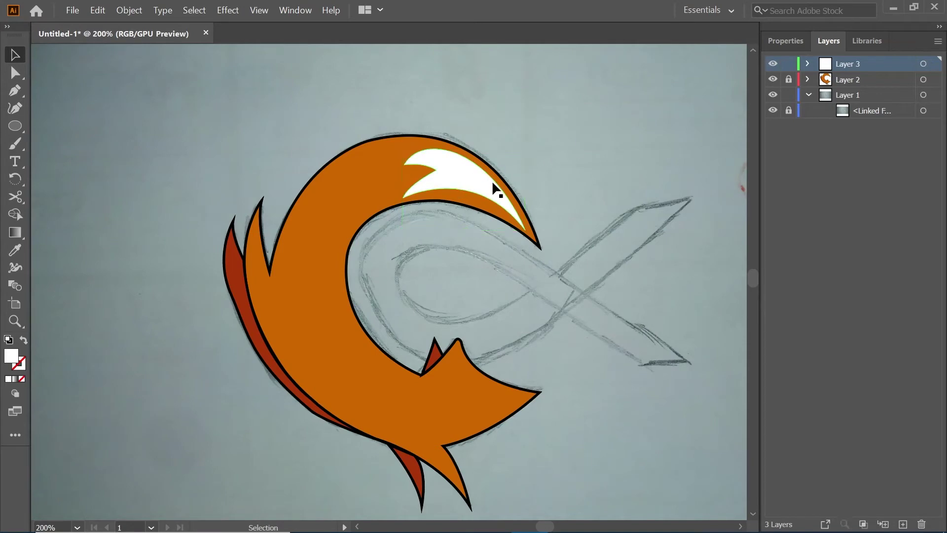
pyautogui.scroll(-2, 570, 181)
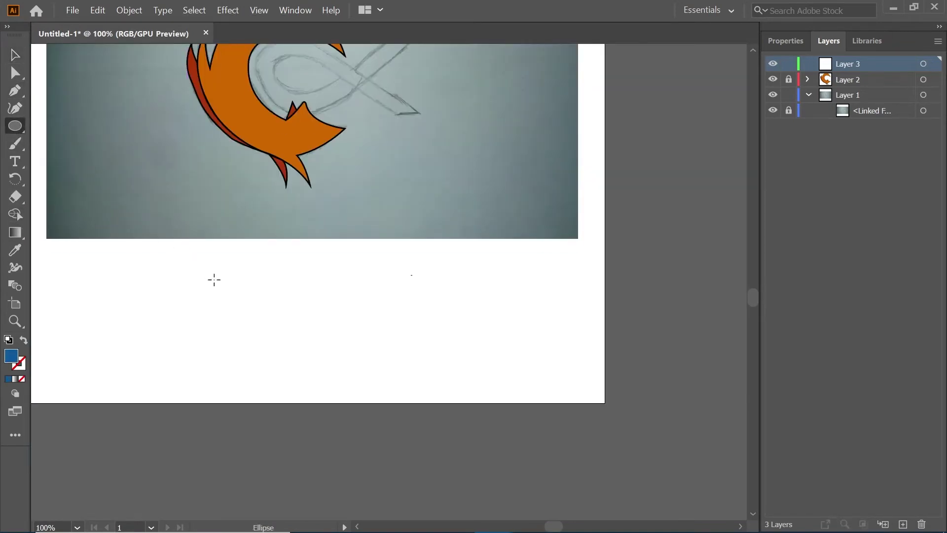
# Draw a blue ellipse below the swirl and give a duplicate a near-white fill.
pyautogui.moveTo(236, 286); pyautogui.dragTo(329, 368)
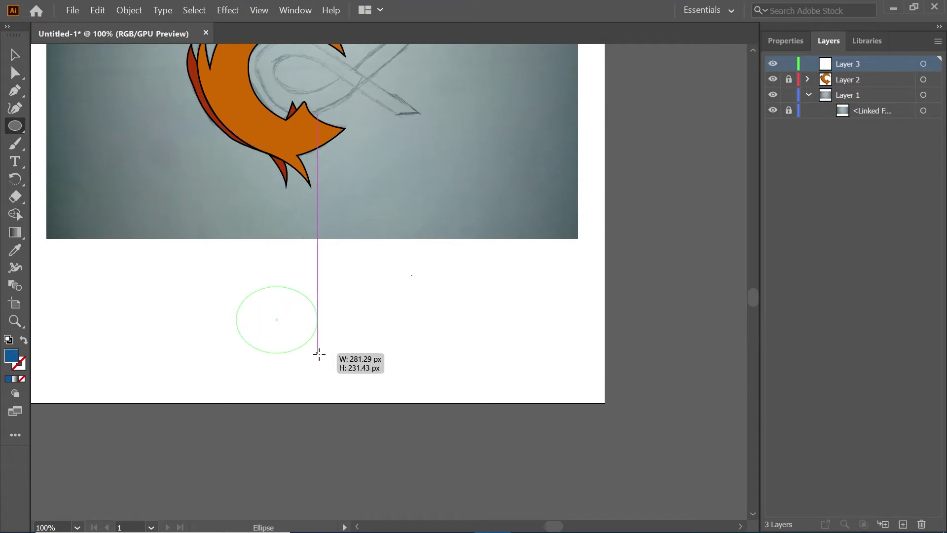
pyautogui.click(18, 60)
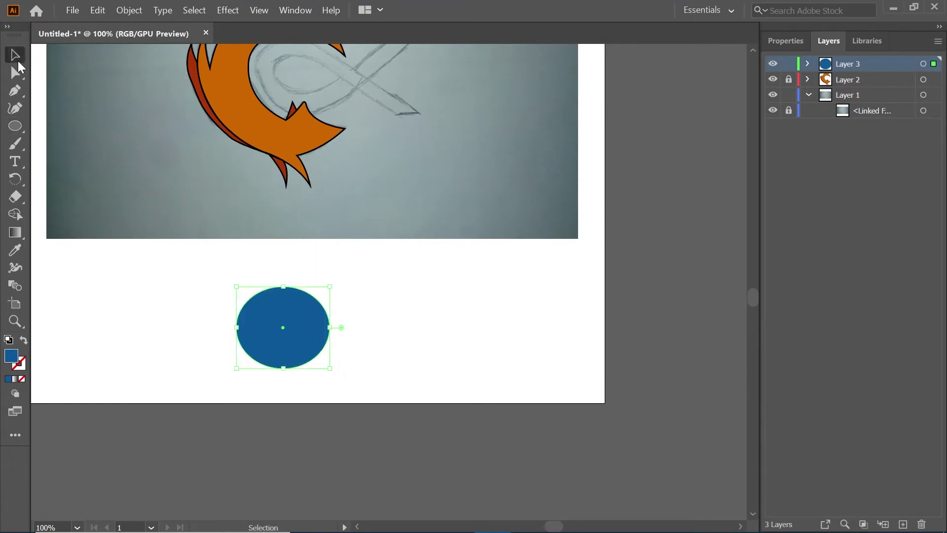
pyautogui.moveTo(255, 329); pyautogui.dragTo(397, 326)
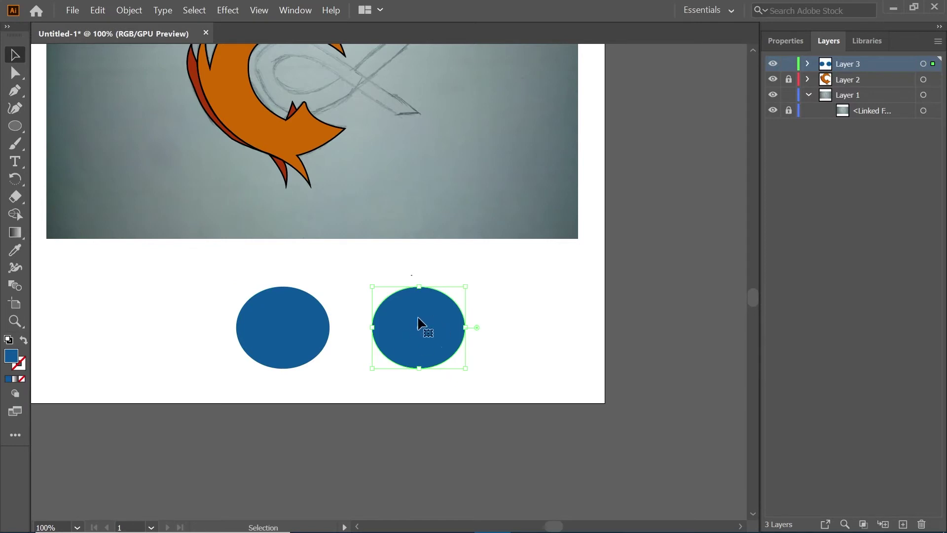
pyautogui.doubleClick(11, 355)
pyautogui.moveTo(449, 232); pyautogui.dragTo(287, 162)
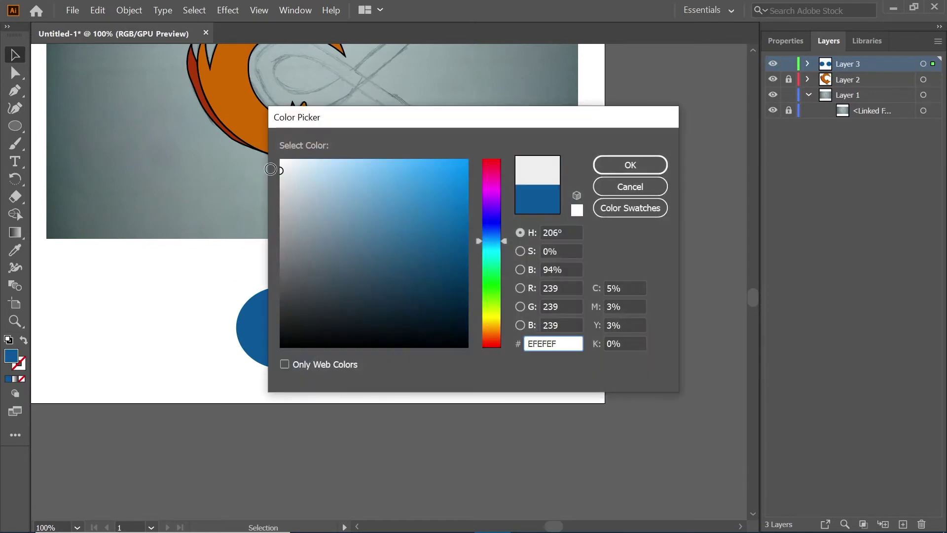
pyautogui.click(630, 166)
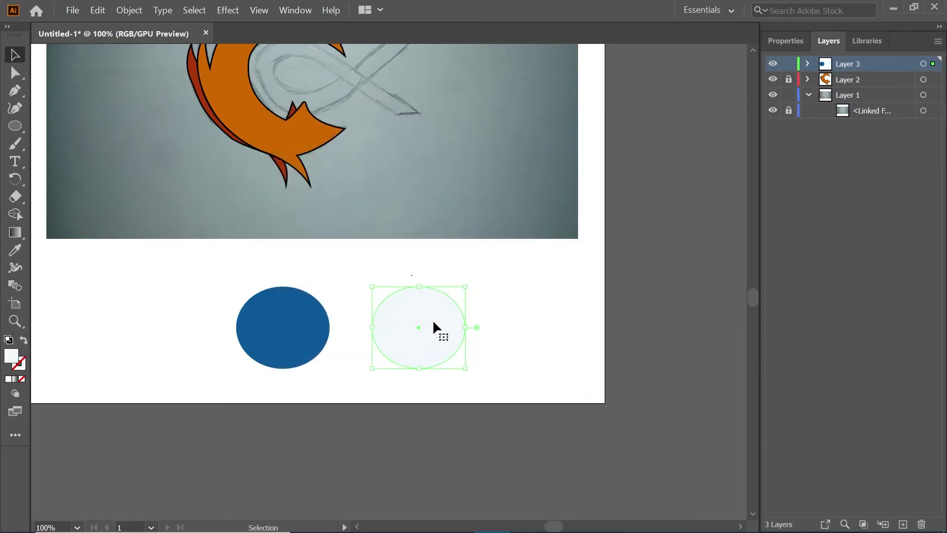
# Shrink the near-white ellipse and centre it inside the blue one.
pyautogui.moveTo(433, 319)
pyautogui.mouseDown()
pyautogui.moveTo(303, 317)
pyautogui.moveTo(311, 314)
pyautogui.mouseUp()
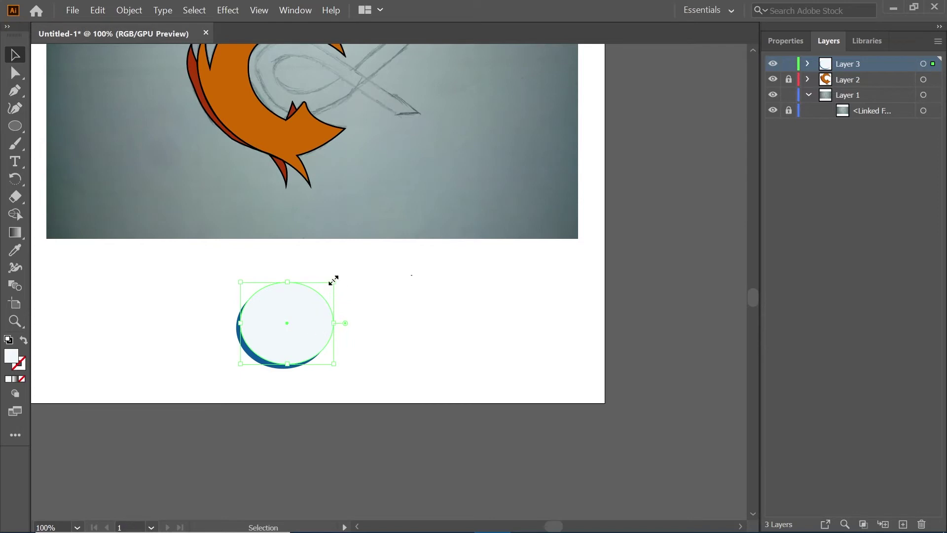
pyautogui.moveTo(333, 280); pyautogui.dragTo(300, 312)
pyautogui.moveTo(260, 344); pyautogui.dragTo(288, 330)
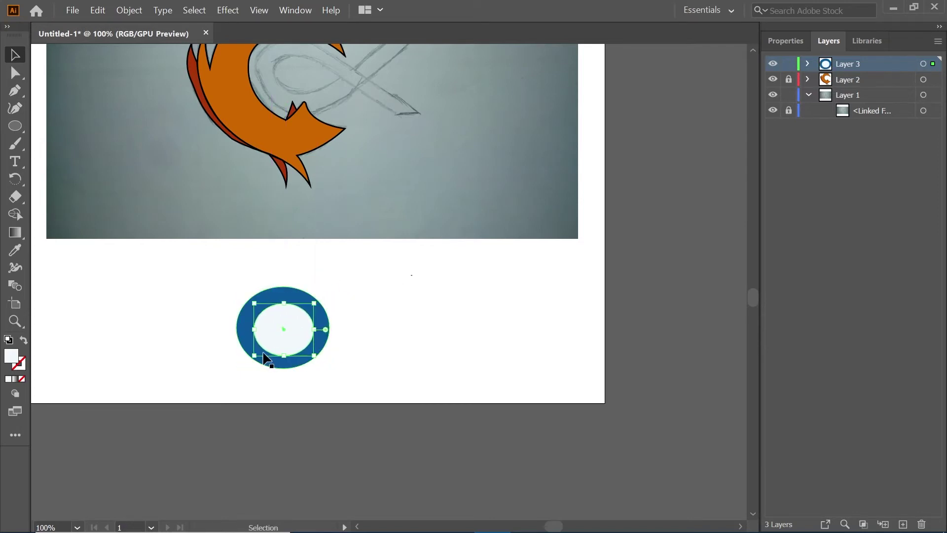
pyautogui.moveTo(318, 302); pyautogui.dragTo(302, 313)
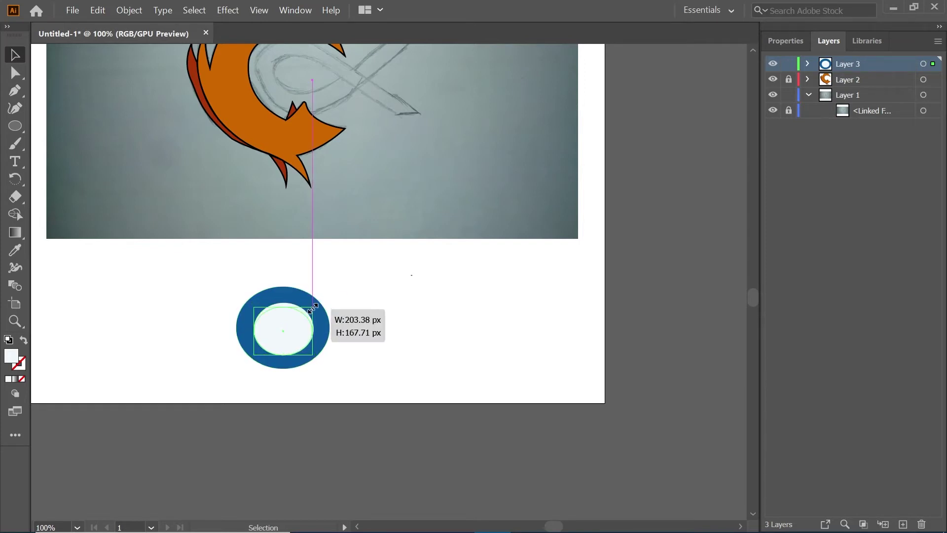
pyautogui.press('Up')
pyautogui.press('Up')
pyautogui.press('Up')
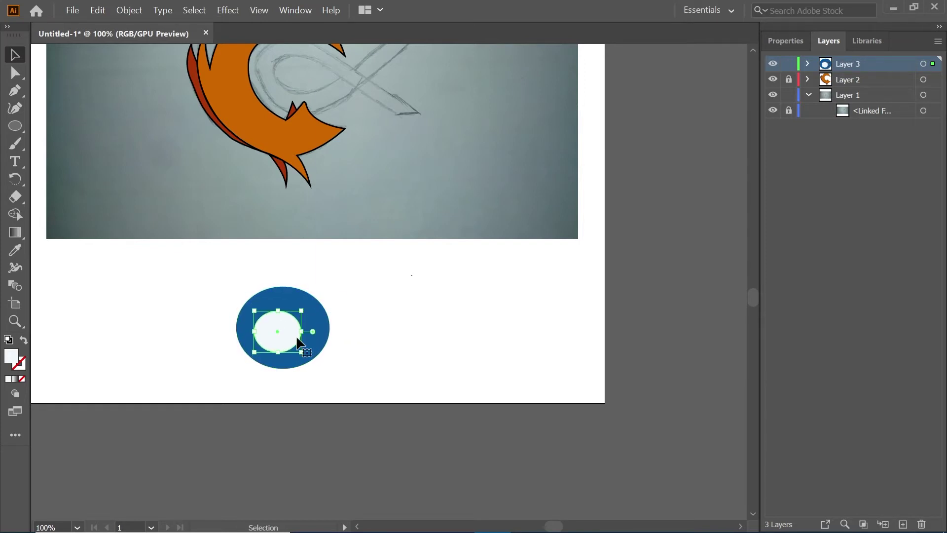
pyautogui.press('Up')
pyautogui.press('Up')
pyautogui.press('Up')
pyautogui.press('Right')
pyautogui.press('Right')
pyautogui.press('Right')
pyautogui.press('Right')
pyautogui.press('Right')
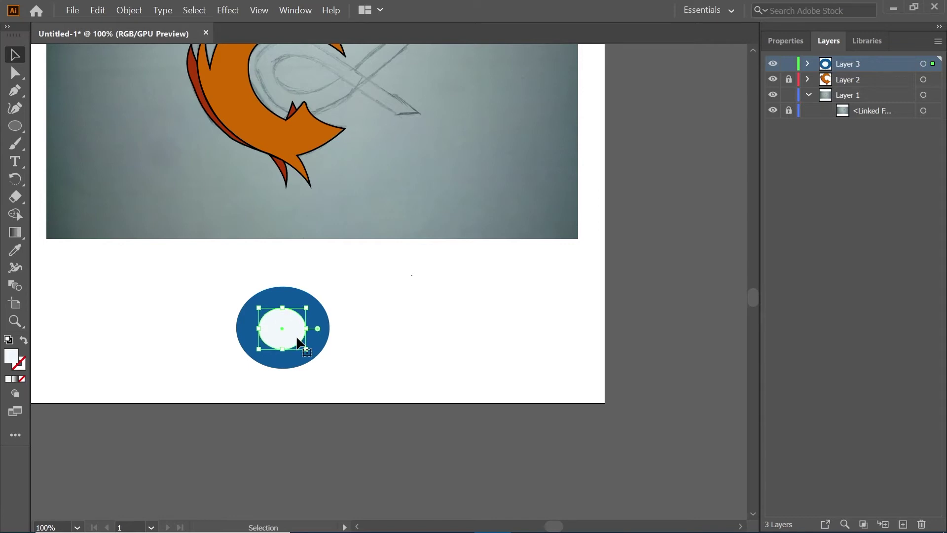
# Check the inner ellipse's placement via the Move dialog, then deselect everything.
pyautogui.press('Return')
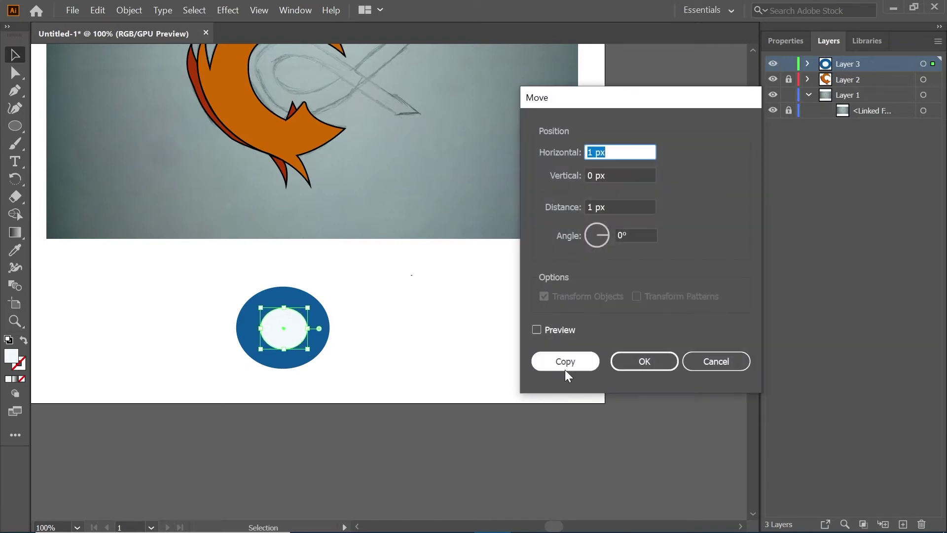
pyautogui.click(727, 366)
pyautogui.click(360, 348)
pyautogui.click(272, 340)
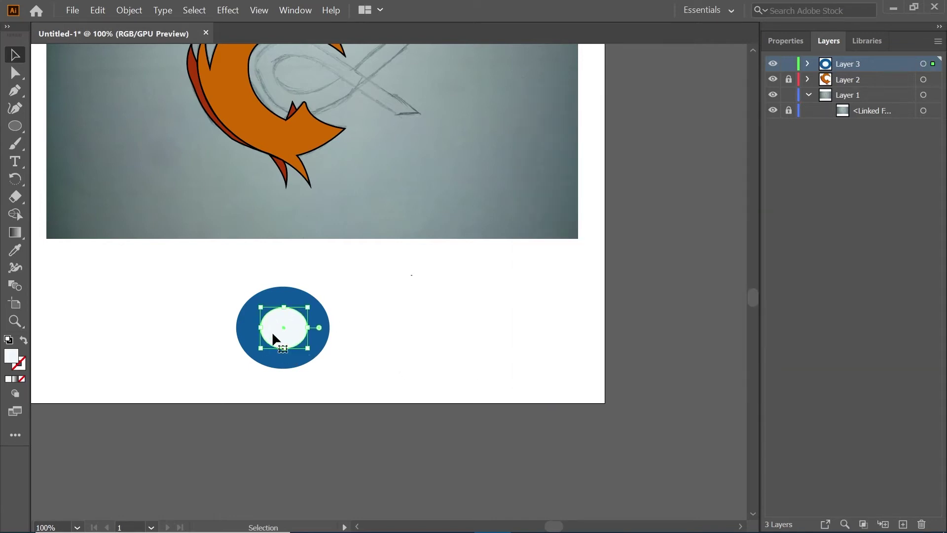
pyautogui.click(342, 332)
# Sample the ring's blue as the fill with the Eyedropper and zoom in.
pyautogui.press('p')
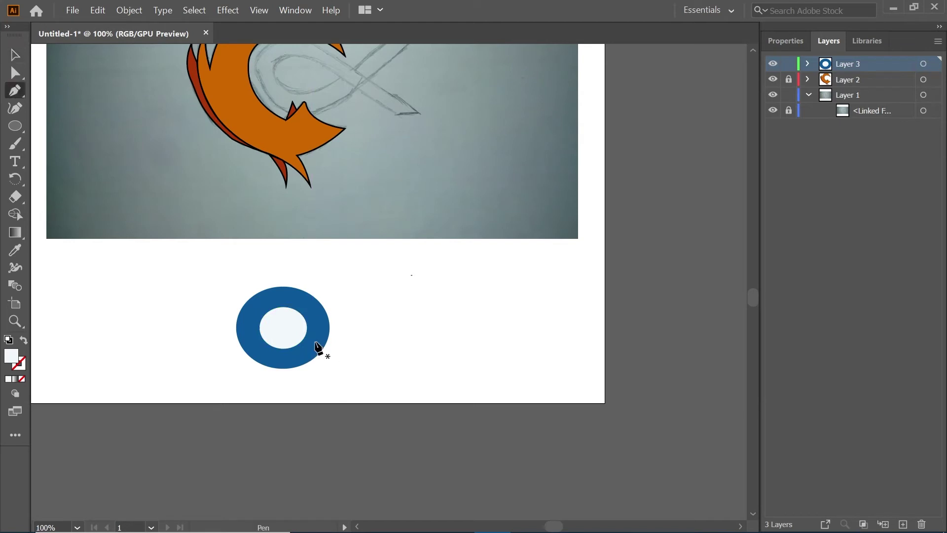
pyautogui.press('i')
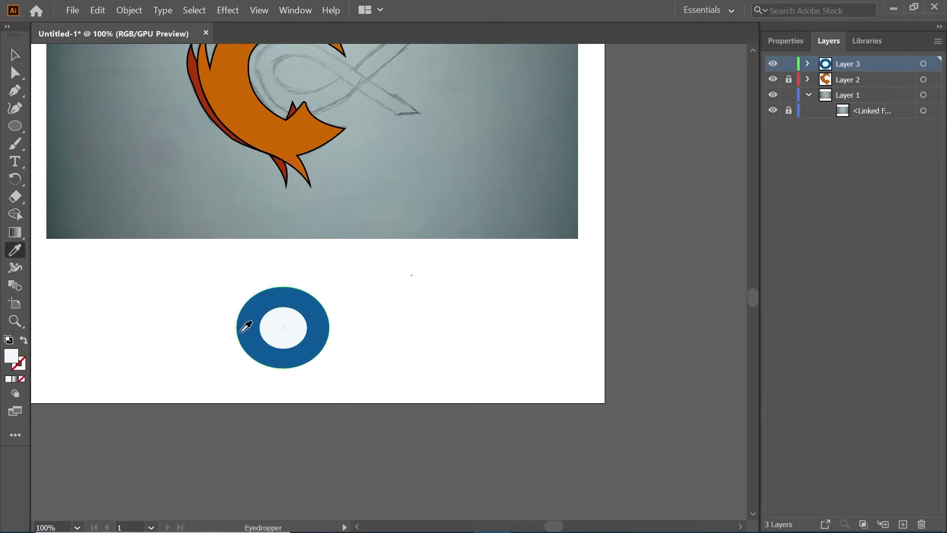
pyautogui.click(246, 327)
pyautogui.press('p')
pyautogui.scroll(1, 361, 406)
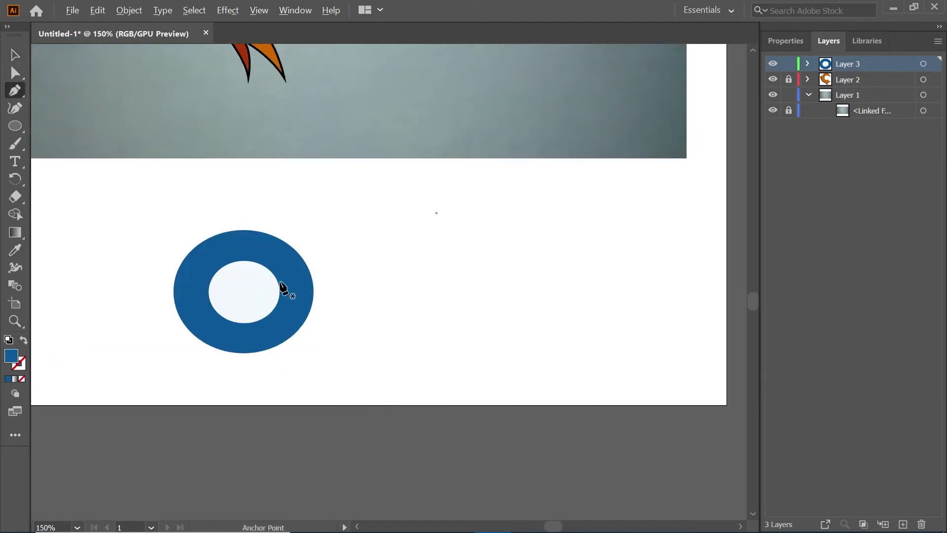
pyautogui.scroll(2, 285, 290)
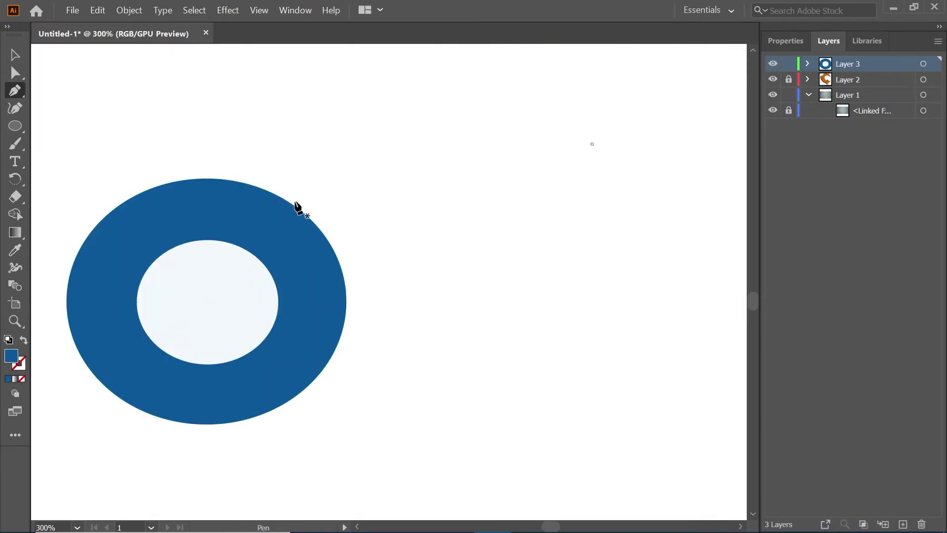
# Draw the tail path from the ring's upper edge to a lower-right corner and back.
pyautogui.click(286, 200)
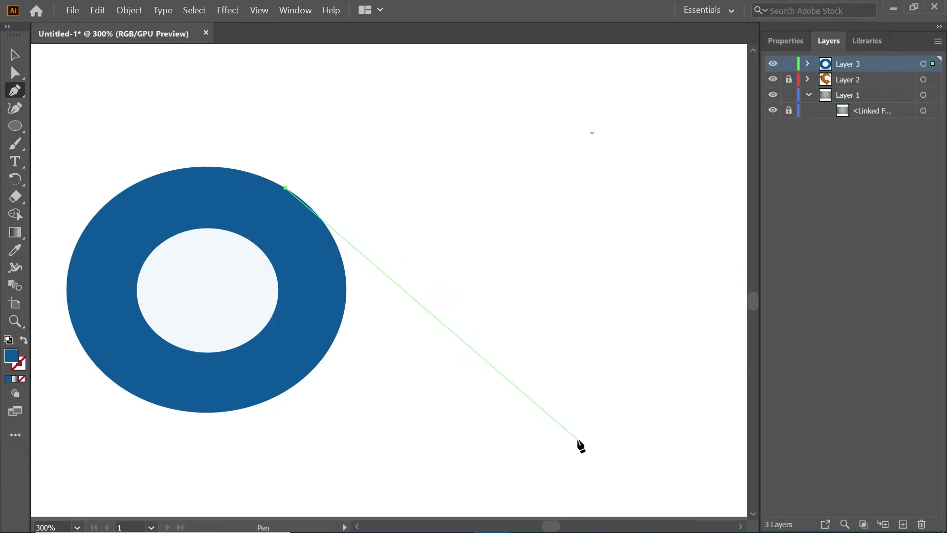
pyautogui.scroll(-3, 577, 444)
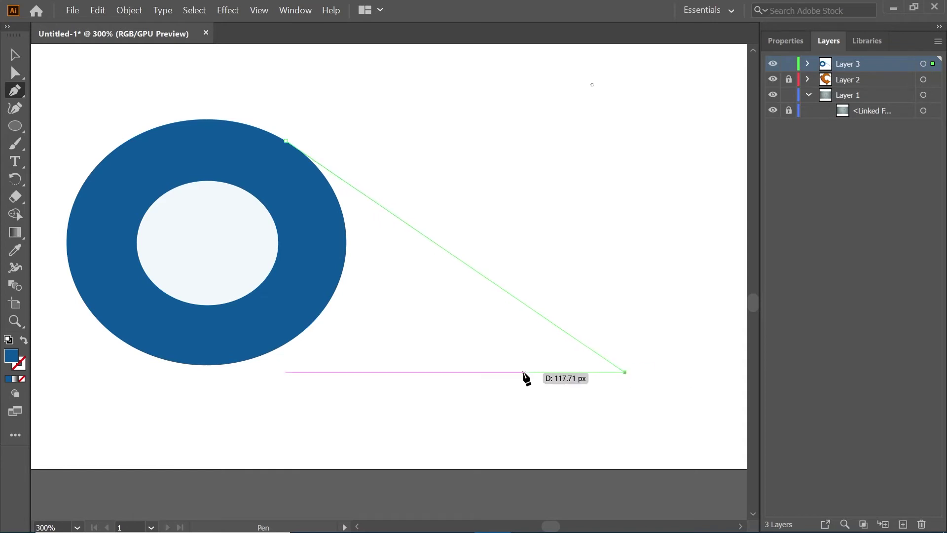
pyautogui.click(498, 375)
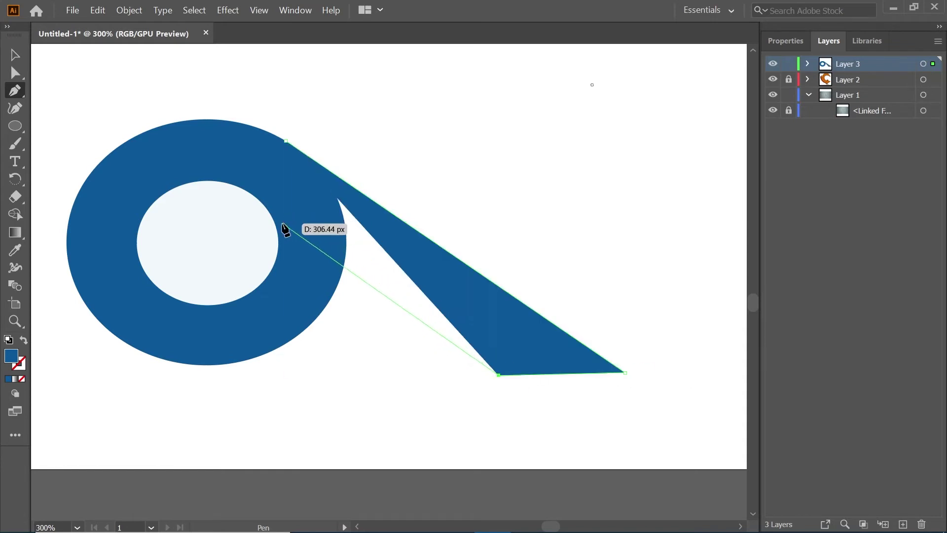
pyautogui.click(297, 241)
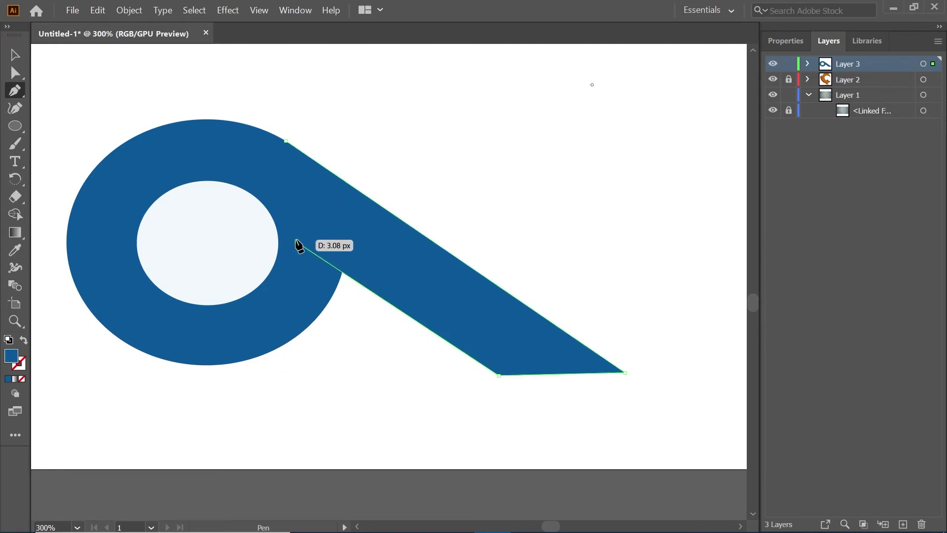
pyautogui.click(286, 145)
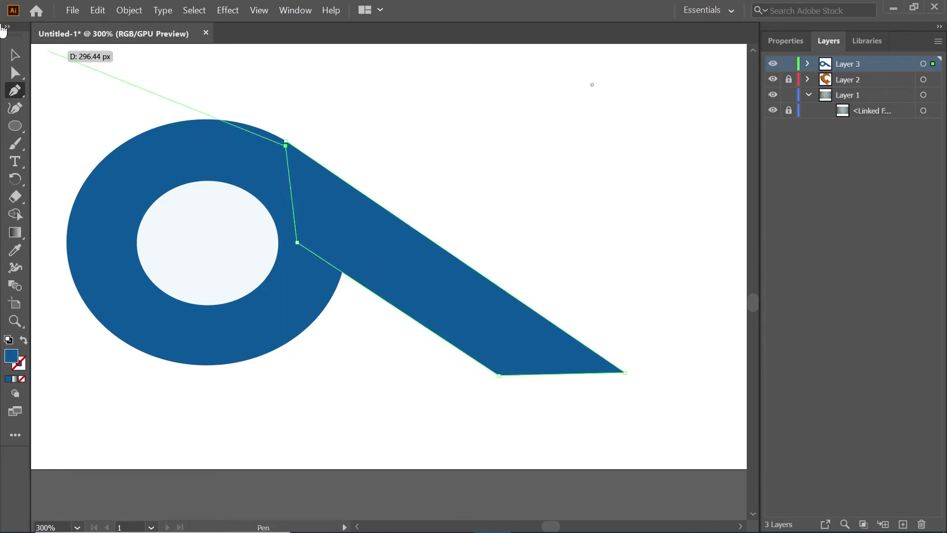
# Duplicate the blue band, reflect the copy upside down, and move it into place.
pyautogui.press('v')
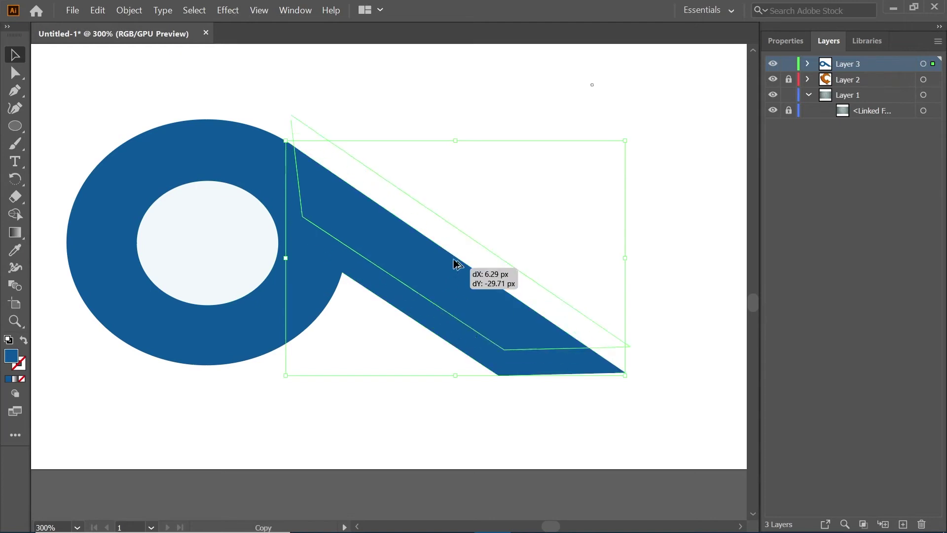
pyautogui.moveTo(446, 298); pyautogui.dragTo(504, 165)
pyautogui.rightClick(502, 159)
pyautogui.moveTo(577, 369)
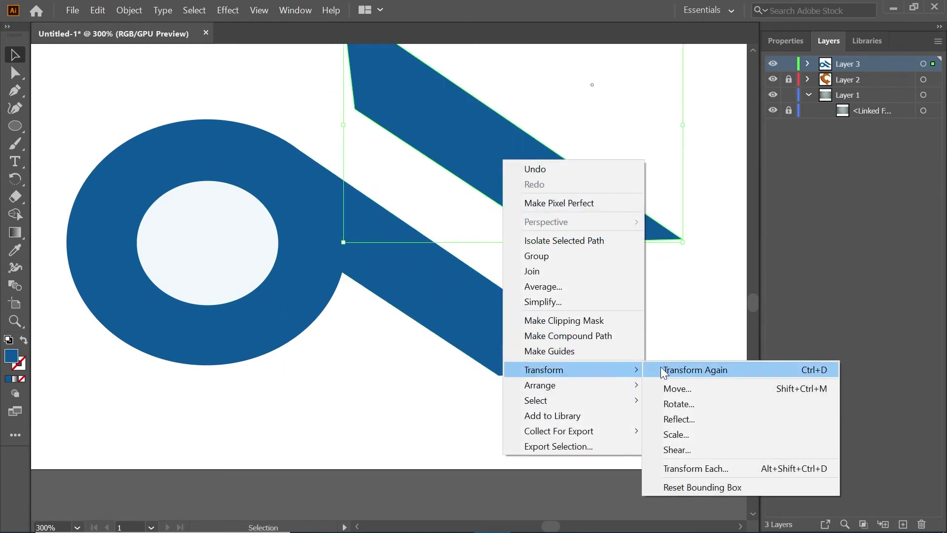
pyautogui.click(661, 421)
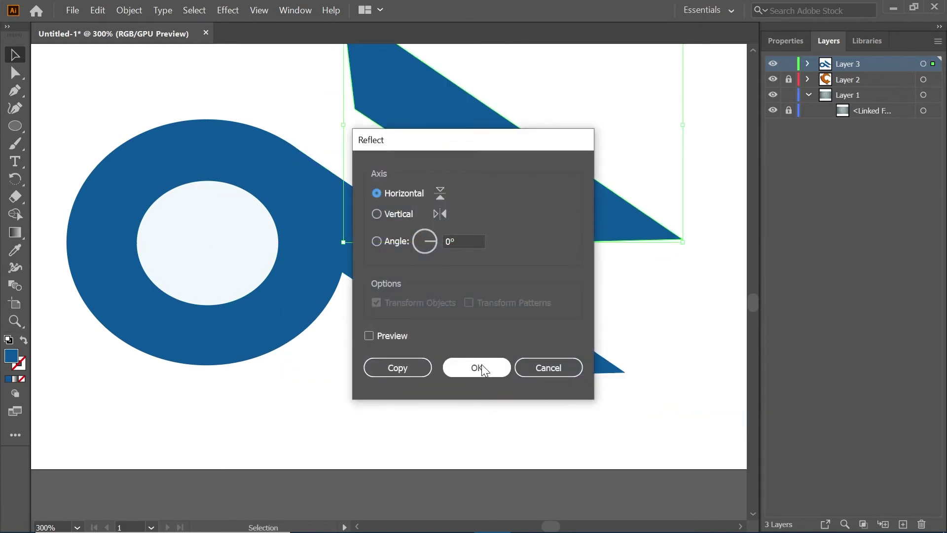
pyautogui.click(477, 367)
pyautogui.moveTo(404, 132); pyautogui.dragTo(352, 241)
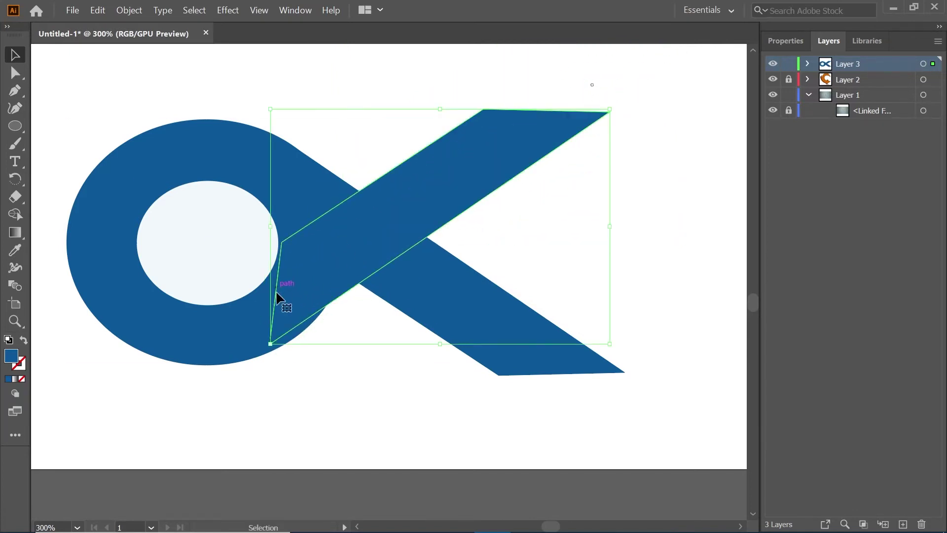
# Nudge the band with arrow keys until its lower-left corner meets the ring's outer edge.
pyautogui.press('Down')
pyautogui.press('Down')
pyautogui.press('Down')
pyautogui.press('Down')
pyautogui.press('Down')
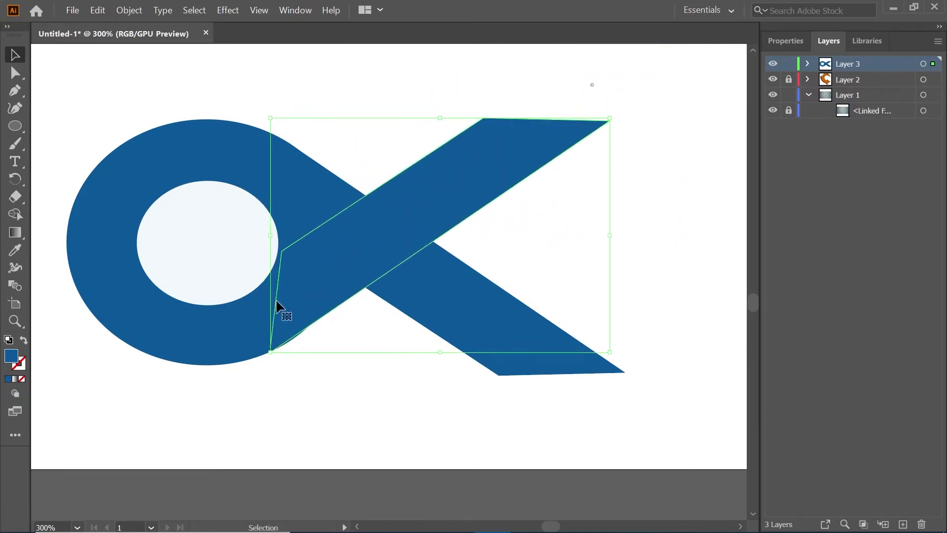
pyautogui.press('Up')
pyautogui.press('Right')
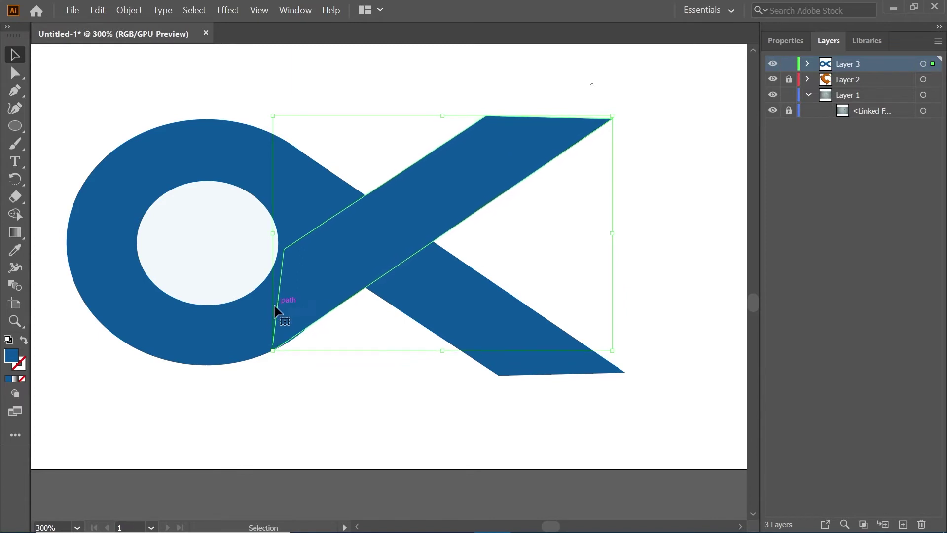
pyautogui.scroll(4, 263, 329)
pyautogui.press('Up')
pyautogui.press('Right')
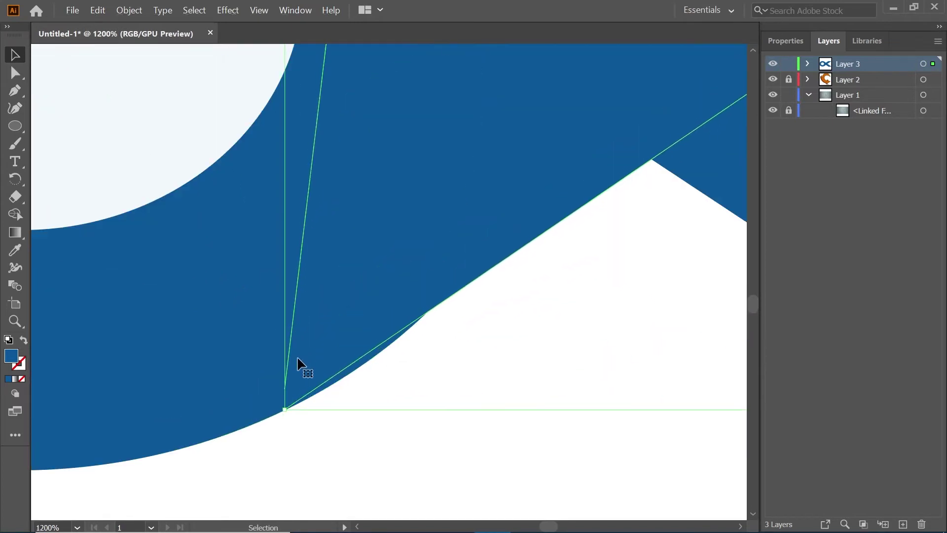
pyautogui.press('Right')
pyautogui.press('Right')
pyautogui.press('Up')
pyautogui.press('Right')
pyautogui.press('Right')
pyautogui.press('Right')
pyautogui.press('Up')
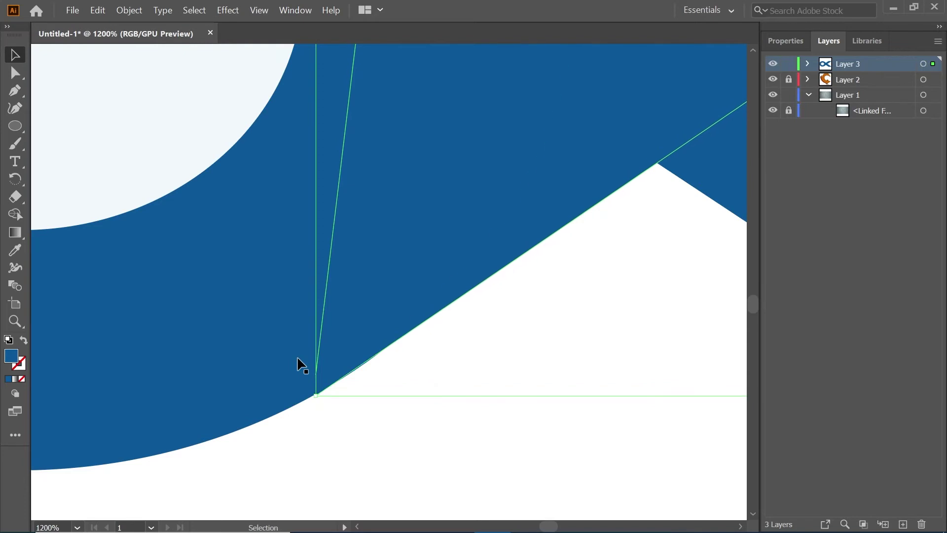
pyautogui.click(409, 434)
pyautogui.click(374, 320)
# Select the whole logo and merge the split centre pieces into one diamond with Shape Builder.
pyautogui.scroll(-5, 374, 321)
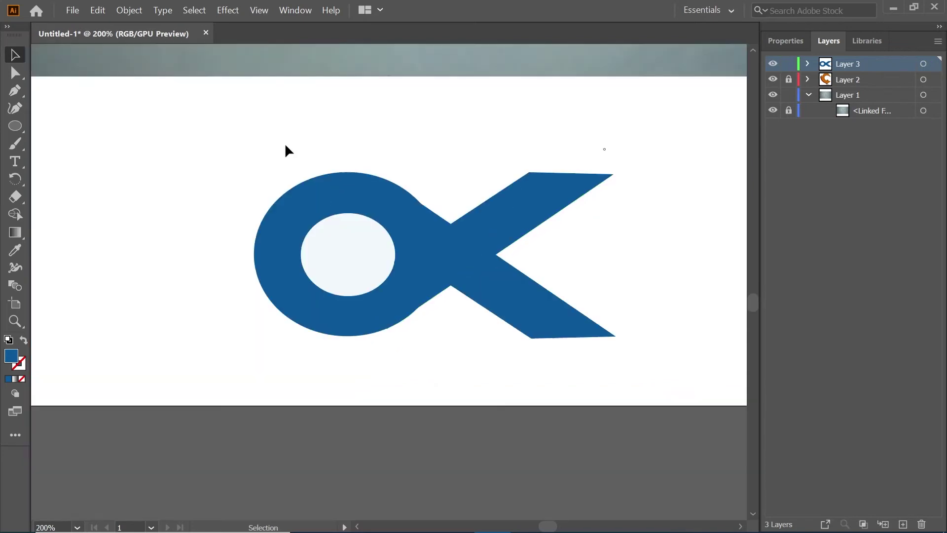
pyautogui.moveTo(207, 119); pyautogui.dragTo(645, 366)
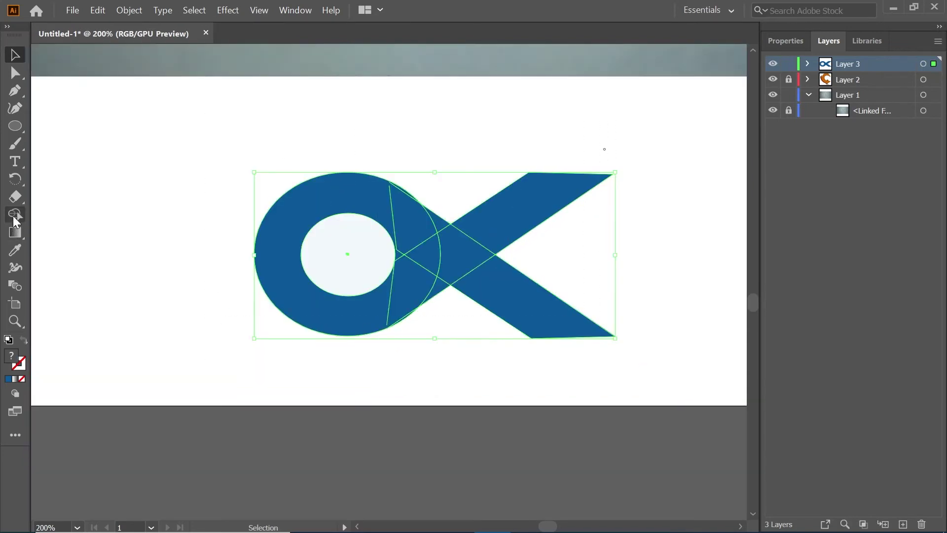
pyautogui.click(14, 216)
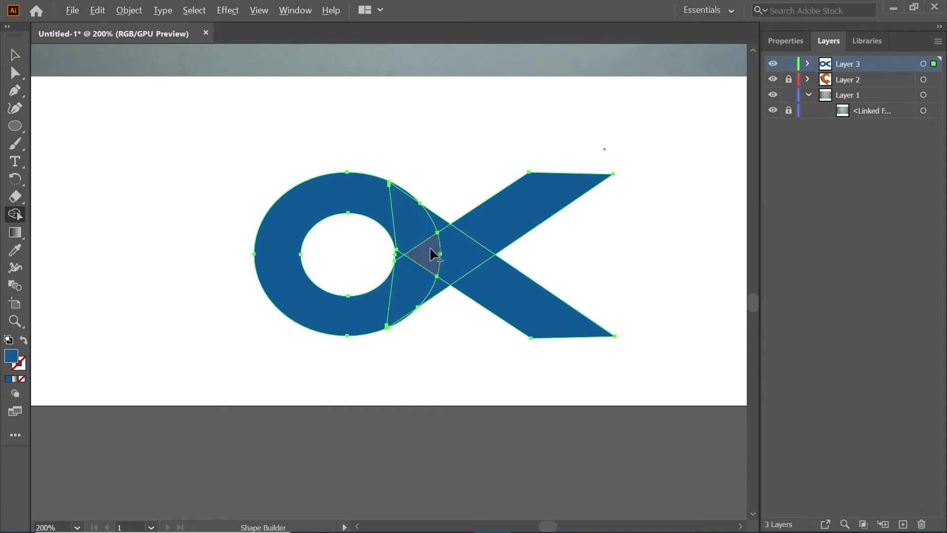
pyautogui.scroll(3, 430, 248)
pyautogui.moveTo(430, 262); pyautogui.dragTo(410, 254)
pyautogui.scroll(-1, 303, 250)
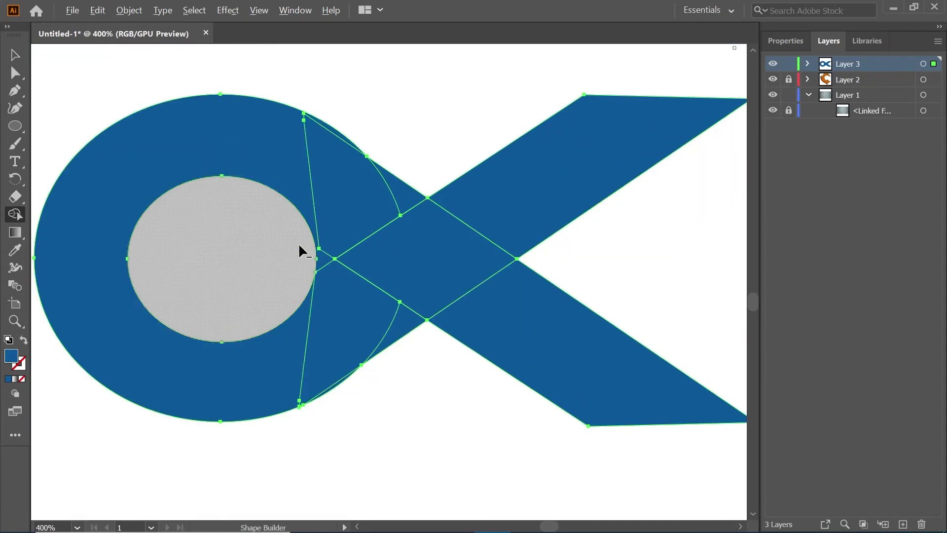
pyautogui.scroll(-1, 311, 260)
# Select the central diamond and bring up the Effect menu.
pyautogui.press('v')
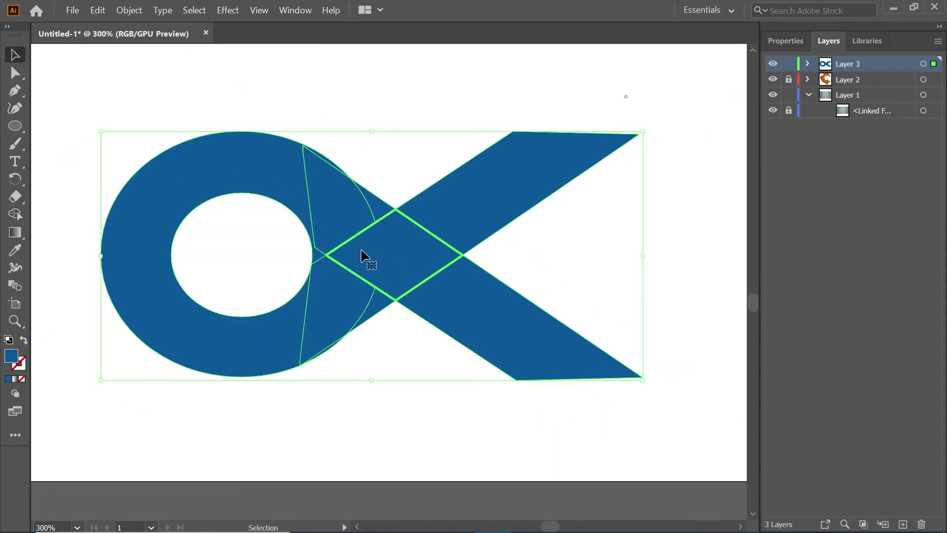
pyautogui.click(421, 375)
pyautogui.click(377, 246)
pyautogui.click(228, 10)
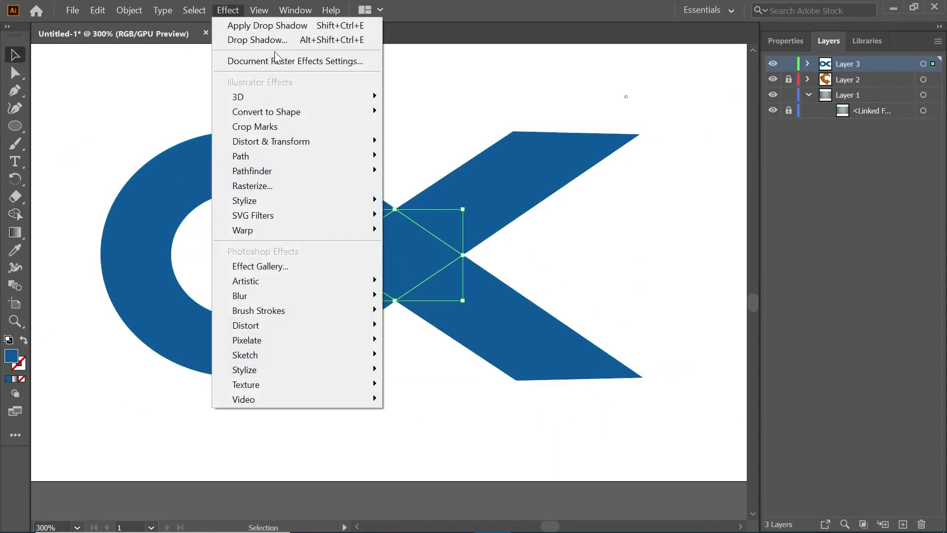
# Apply a Drop Shadow with default settings to the crossing diamond.
pyautogui.click(267, 39)
pyautogui.click(563, 329)
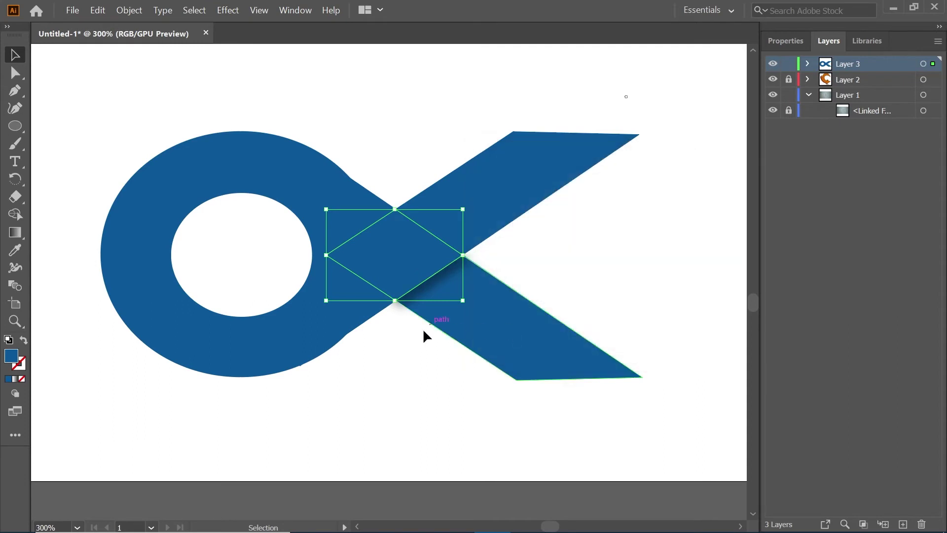
pyautogui.scroll(-2, 227, 296)
pyautogui.scroll(2, 438, 360)
pyautogui.scroll(1, 343, 367)
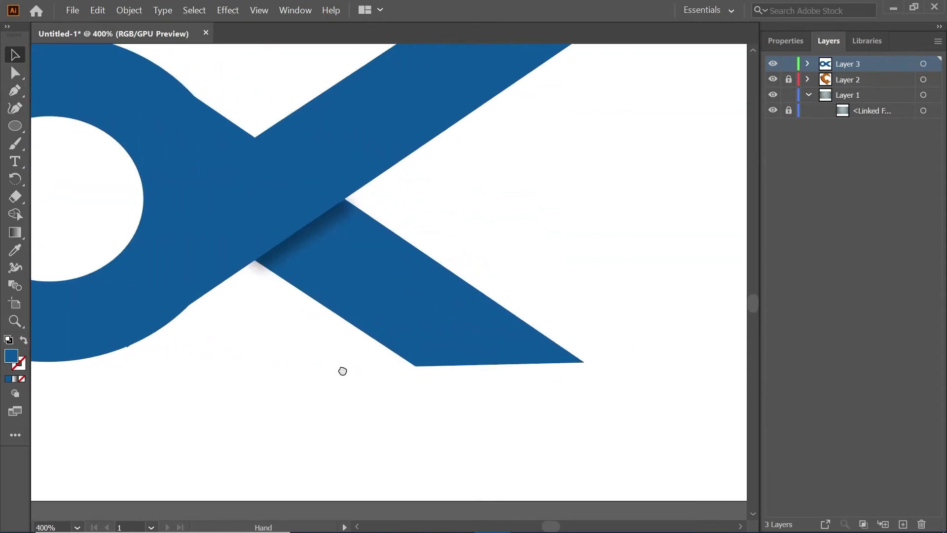
pyautogui.scroll(-3, 343, 367)
pyautogui.scroll(2, 344, 367)
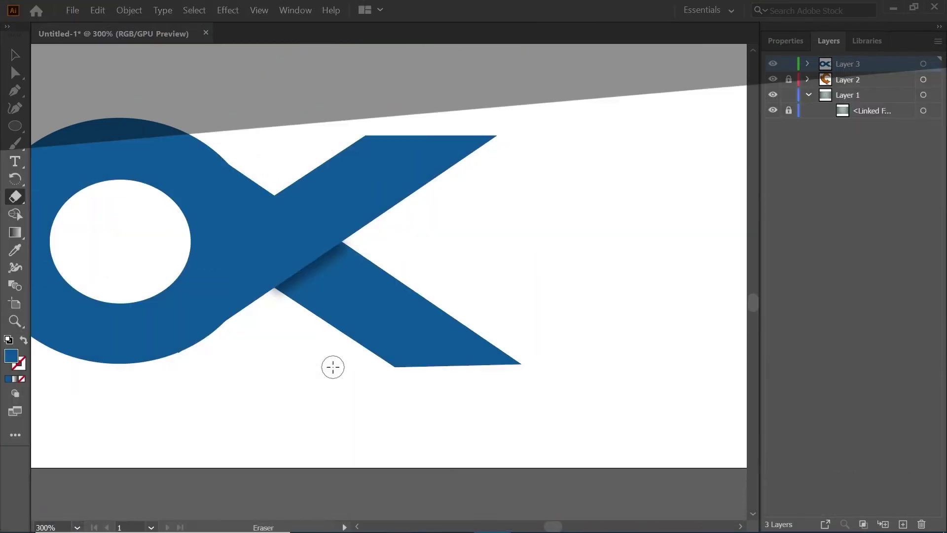
# Erase the lower arm's bottom tip and the upper arm's top edge flat.
pyautogui.moveTo(332, 365); pyautogui.dragTo(538, 360)
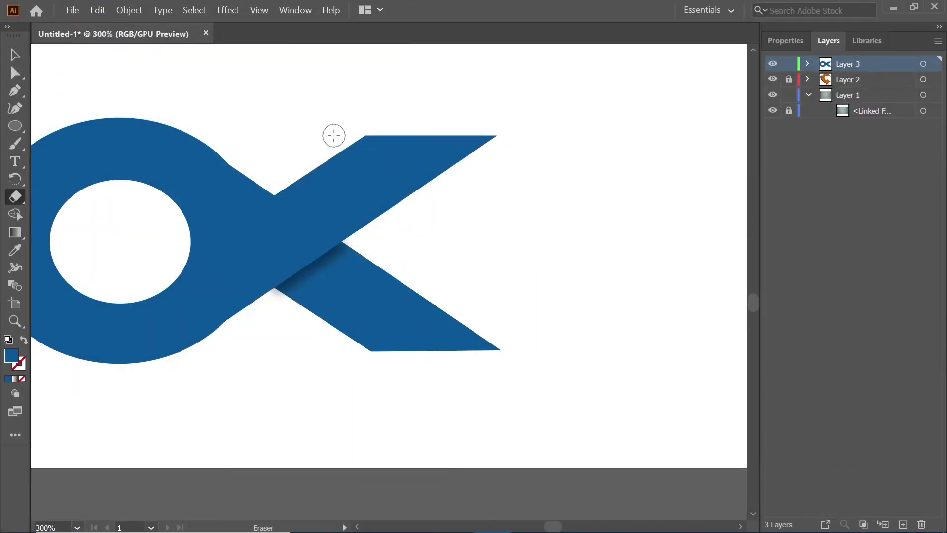
pyautogui.moveTo(334, 136); pyautogui.dragTo(498, 148)
pyautogui.scroll(-2, 444, 197)
pyautogui.scroll(-2, 444, 200)
pyautogui.scroll(3, 445, 200)
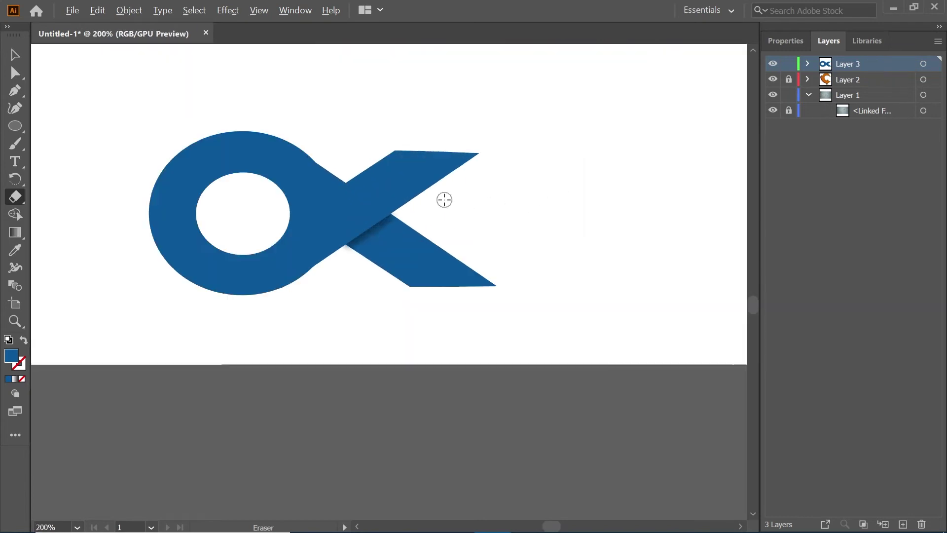
pyautogui.scroll(2, 444, 200)
pyautogui.scroll(-2, 379, 172)
# Select the blue alpha logo, try moving it upward, then undo the move.
pyautogui.scroll(-3, 378, 172)
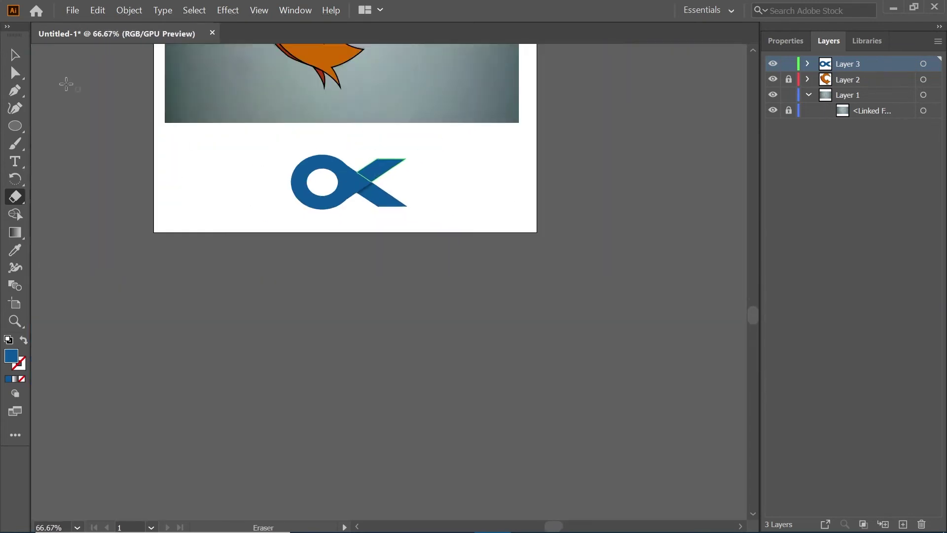
pyautogui.press('v')
pyautogui.scroll(-1, 404, 239)
pyautogui.moveTo(304, 164); pyautogui.dragTo(437, 225)
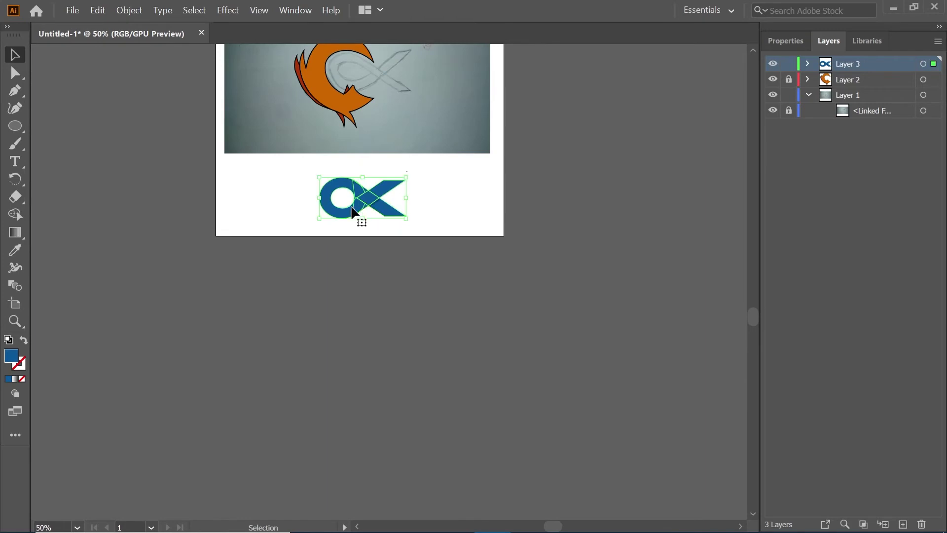
pyautogui.moveTo(332, 198); pyautogui.dragTo(376, 63)
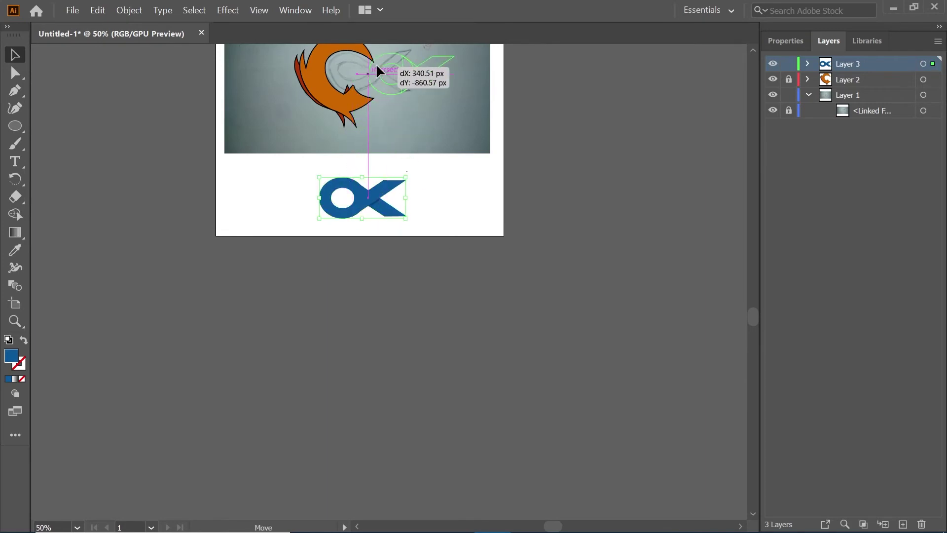
pyautogui.hotkey('ctrl', '+')
pyautogui.hotkey('ctrl', '+')
pyautogui.hotkey('ctrl', '+')
pyautogui.hotkey('ctrl', 'z')
pyautogui.click(253, 286)
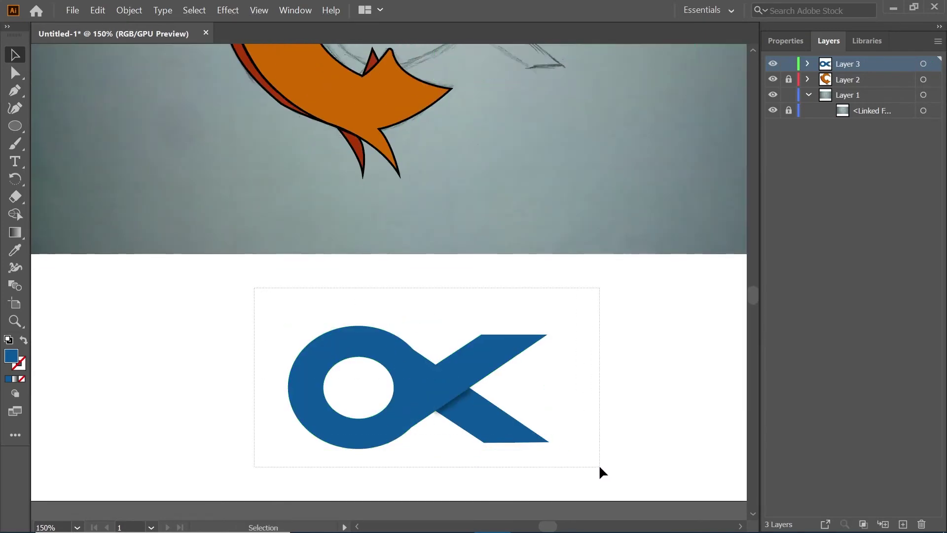
# Box-select the whole blue alpha logo and move it onto the pencil sketch.
pyautogui.moveTo(255, 290); pyautogui.dragTo(599, 466)
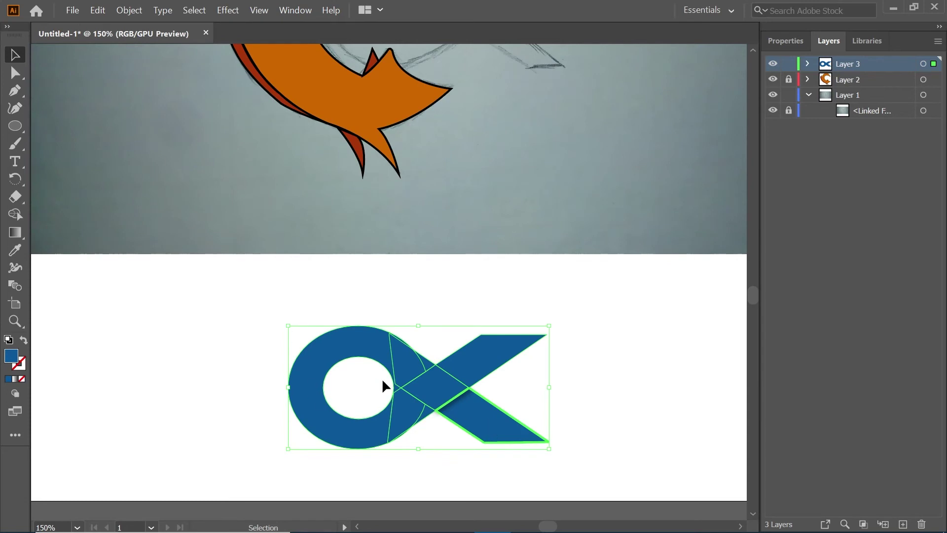
pyautogui.moveTo(332, 344); pyautogui.dragTo(368, 173)
pyautogui.moveTo(483, 95)
pyautogui.mouseDown()
pyautogui.moveTo(490, 147)
pyautogui.moveTo(476, 303)
pyautogui.mouseUp()
pyautogui.moveTo(425, 396); pyautogui.dragTo(409, 240)
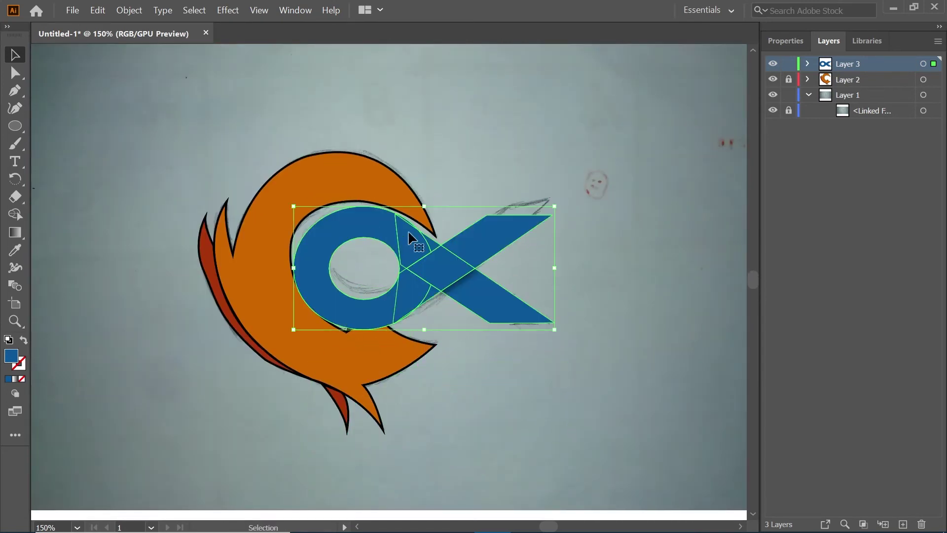
# Shrink the logo proportionally and nudge it into the orange swirl's curl.
pyautogui.moveTo(555, 206); pyautogui.dragTo(522, 210)
pyautogui.moveTo(351, 258); pyautogui.dragTo(367, 243)
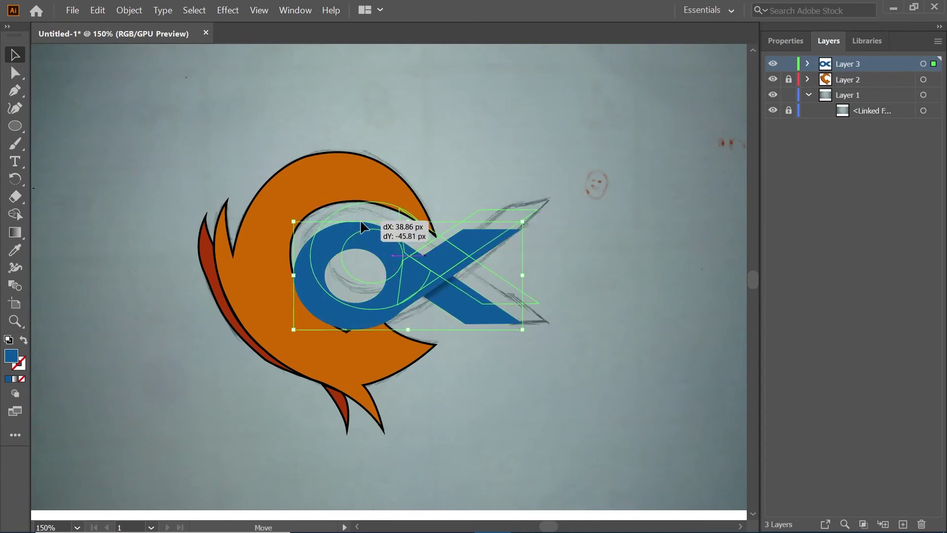
pyautogui.press('Left')
pyautogui.press('Left')
pyautogui.press('Left')
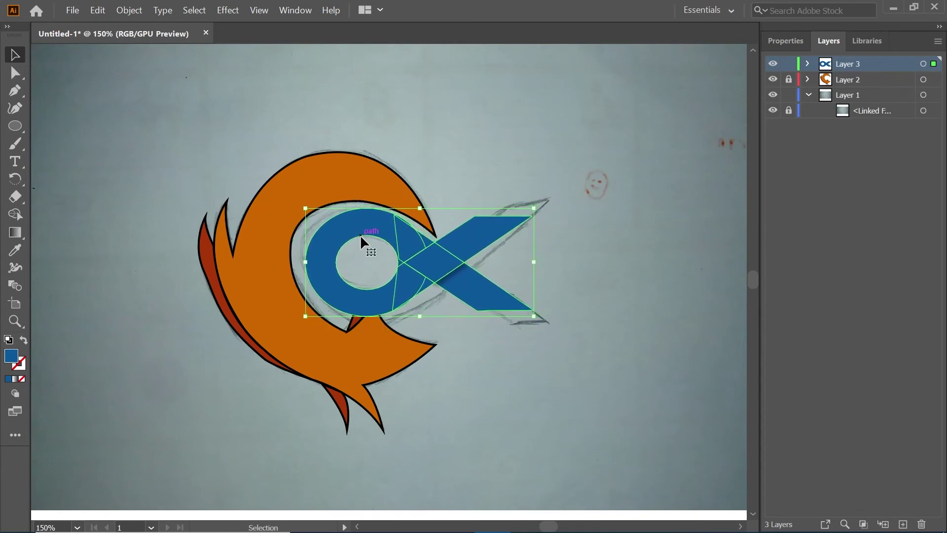
pyautogui.press('Down')
pyautogui.press('Down')
pyautogui.press('Down')
pyautogui.press('Down')
pyautogui.press('Down')
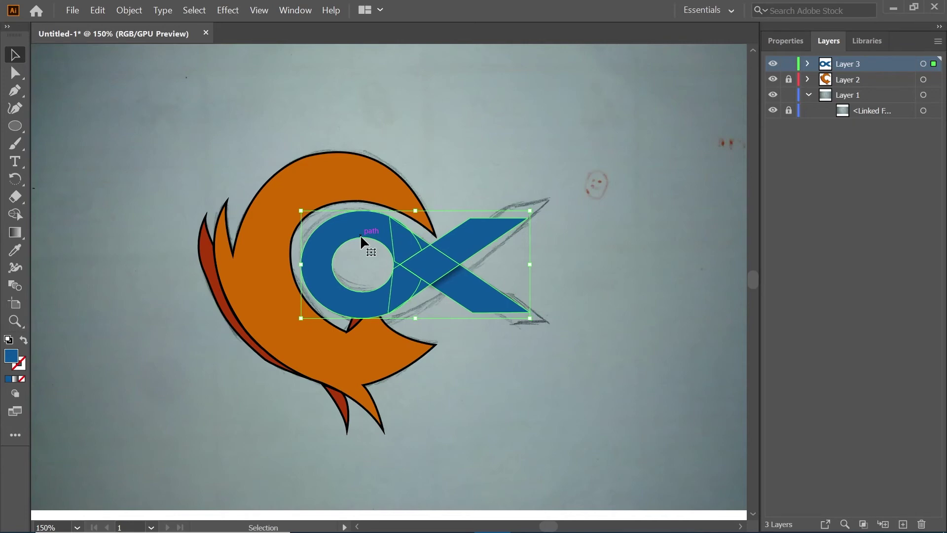
pyautogui.press('Down')
pyautogui.press('Down')
pyautogui.click(569, 176)
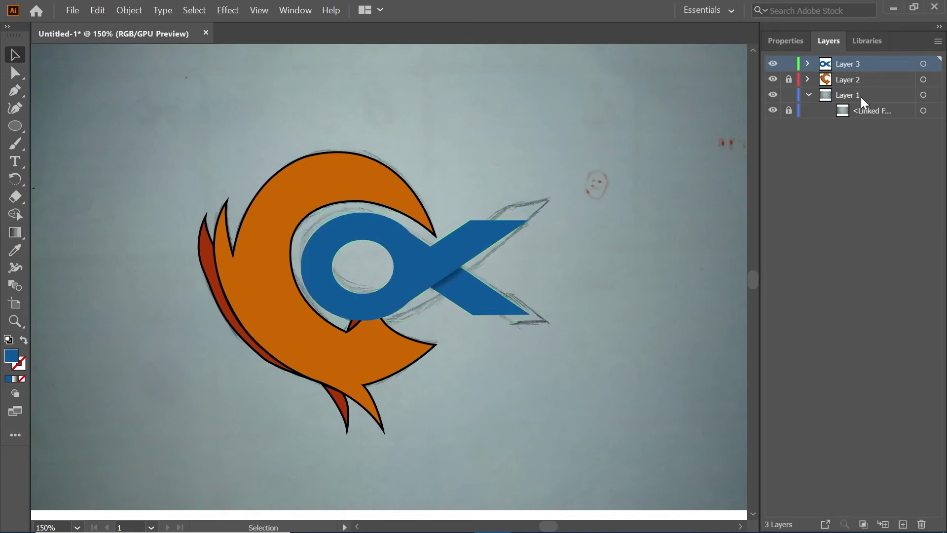
# Move the logo layer below the orange swirl layer and group the logo's shapes.
pyautogui.moveTo(859, 65); pyautogui.dragTo(858, 85)
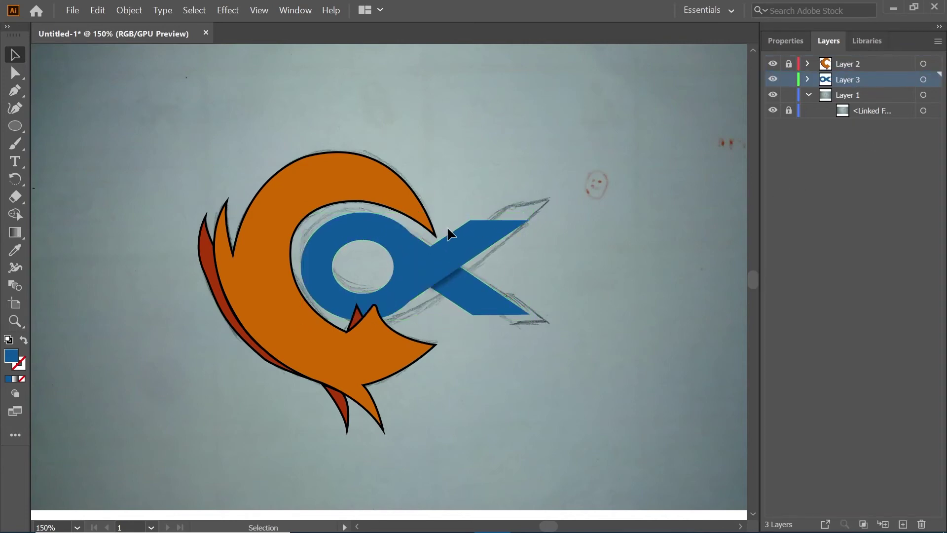
pyautogui.click(440, 254)
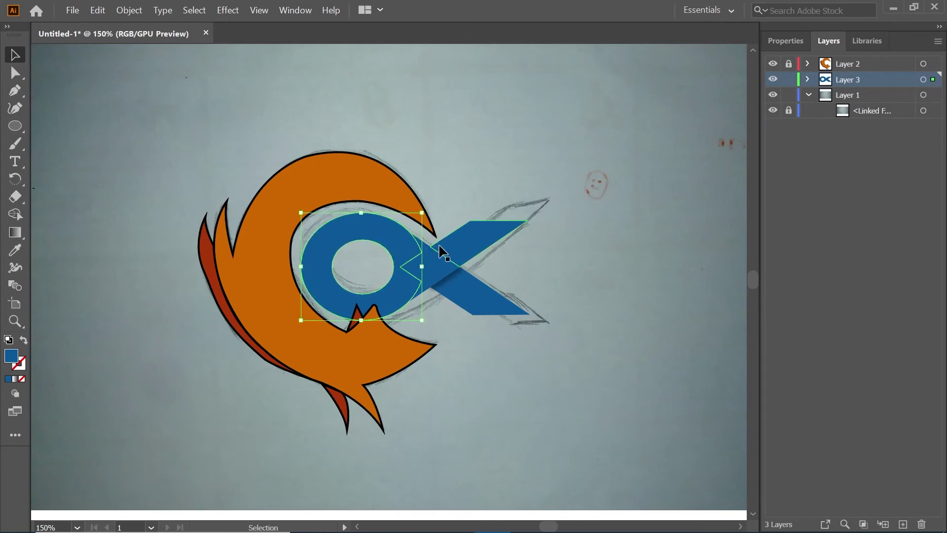
pyautogui.click(500, 195)
pyautogui.click(463, 294)
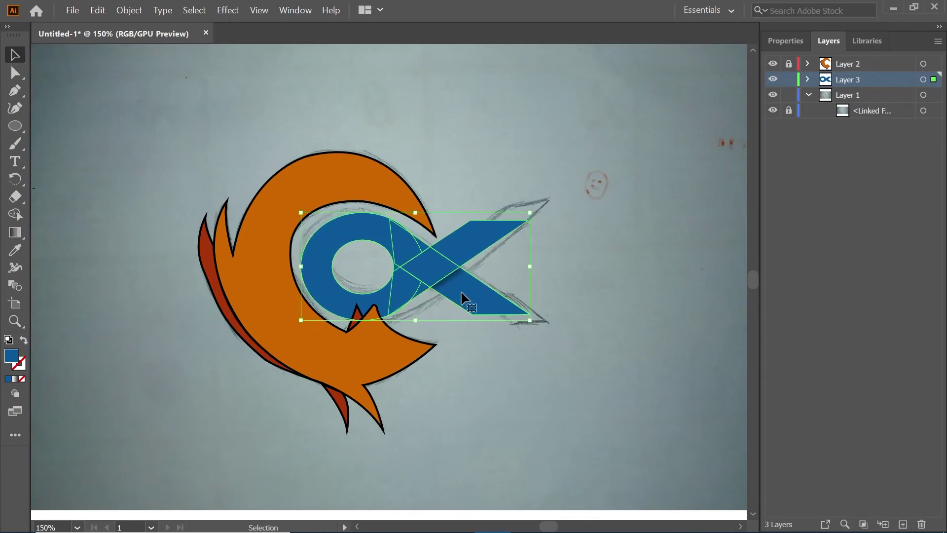
pyautogui.click(486, 303)
pyautogui.rightClick(411, 255)
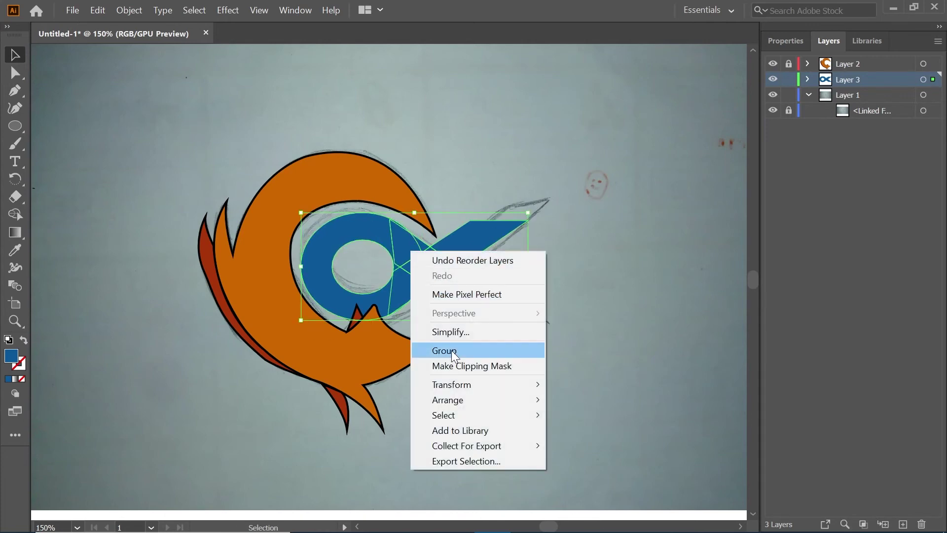
pyautogui.click(451, 350)
# Select the grouped blue alpha shape with the Selection tool active.
pyautogui.click(425, 269)
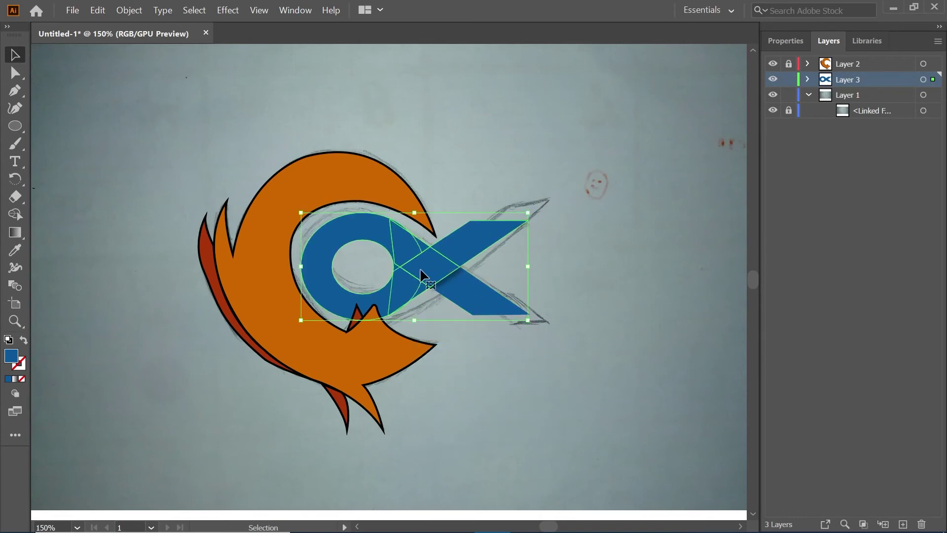
pyautogui.rightClick(429, 270)
pyautogui.click(419, 430)
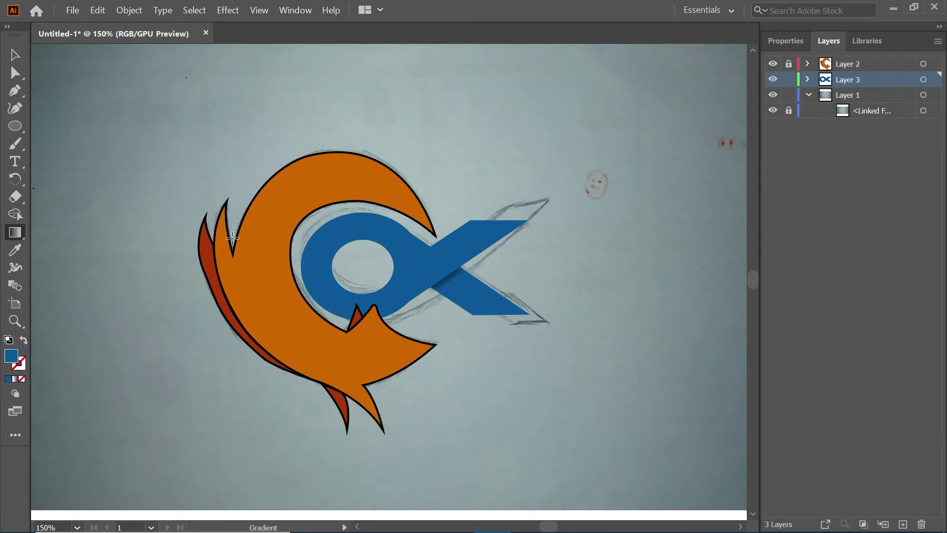
pyautogui.keyDown('ctrl'); pyautogui.click(321, 237); pyautogui.keyUp('ctrl')
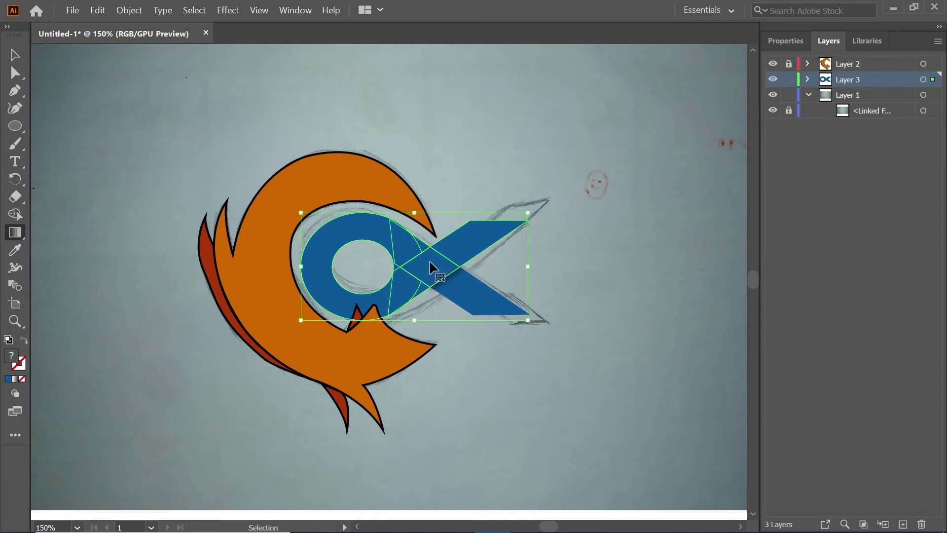
pyautogui.click(24, 55)
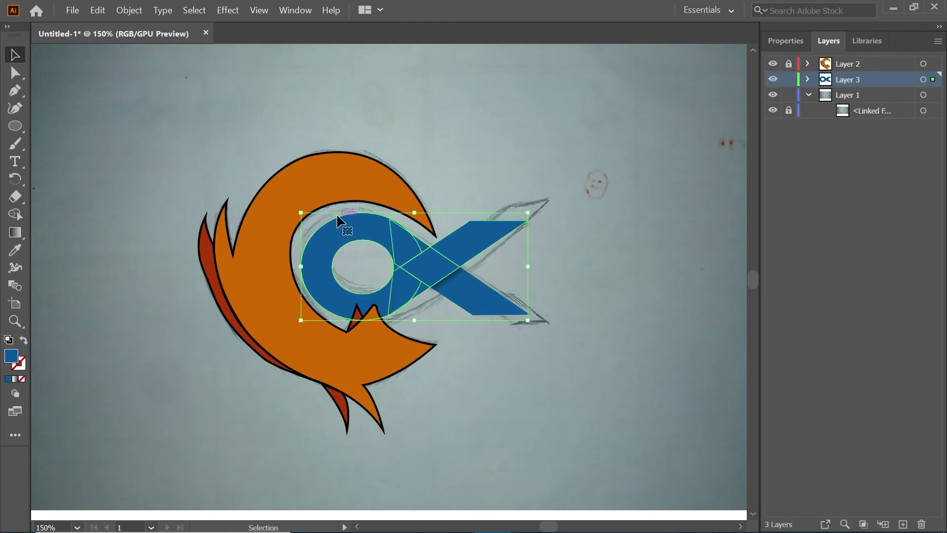
# Deselect everything and return to the Selection tool.
pyautogui.rightClick(394, 253)
pyautogui.press('Escape')
pyautogui.press('a')
pyautogui.scroll(2, 464, 244)
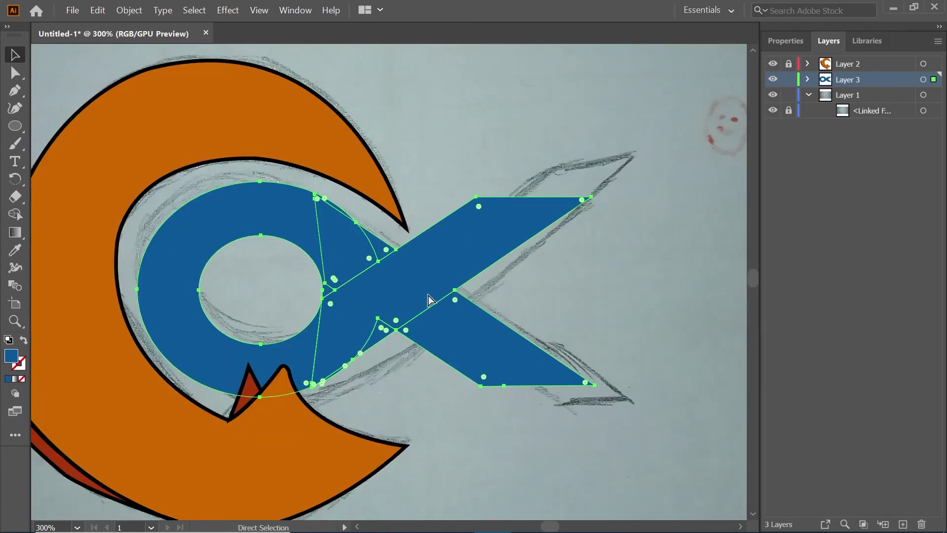
pyautogui.hotkey('ctrl', 'shift', 'a')
pyautogui.press('v')
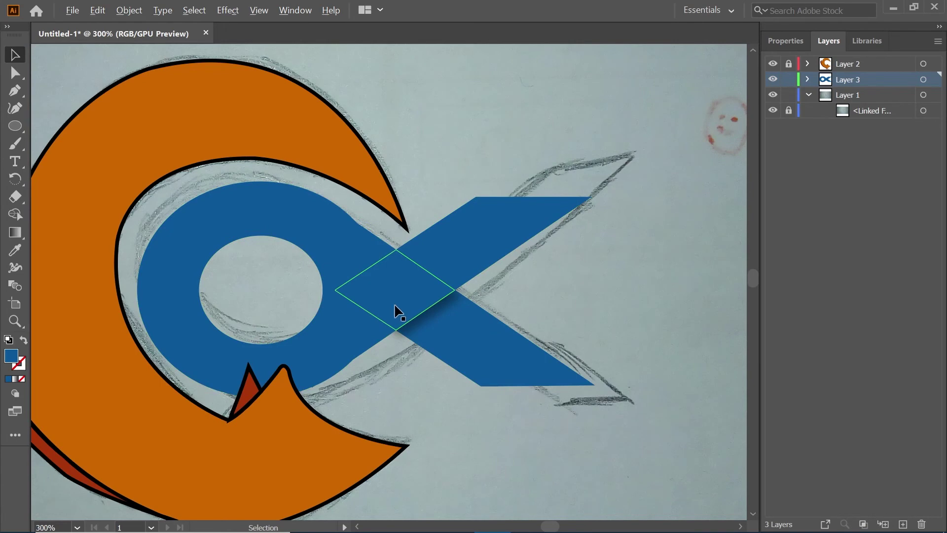
pyautogui.scroll(-5, 397, 311)
# Place a copy of the blue alpha below the logo and group its pieces.
pyautogui.click(388, 307)
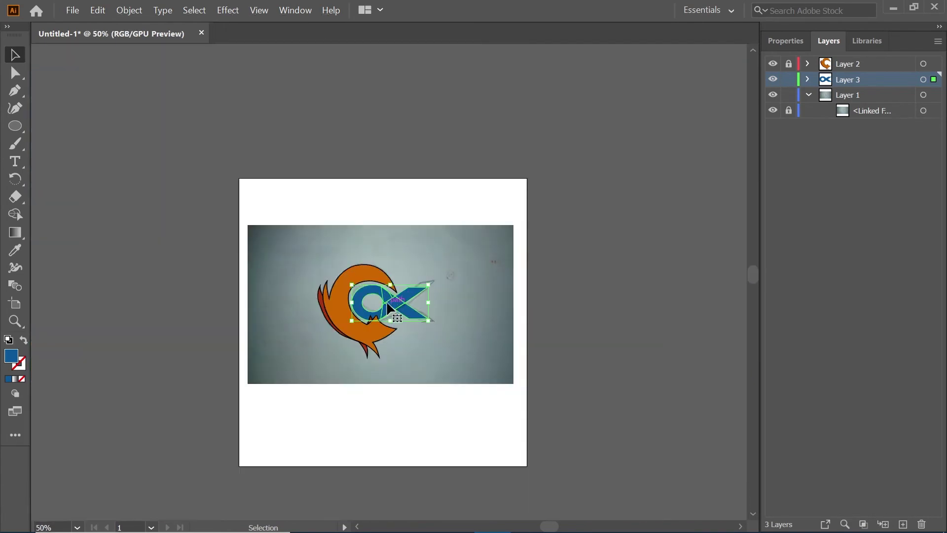
pyautogui.moveTo(362, 310); pyautogui.dragTo(423, 370)
pyautogui.rightClick(425, 351)
pyautogui.moveTo(457, 295)
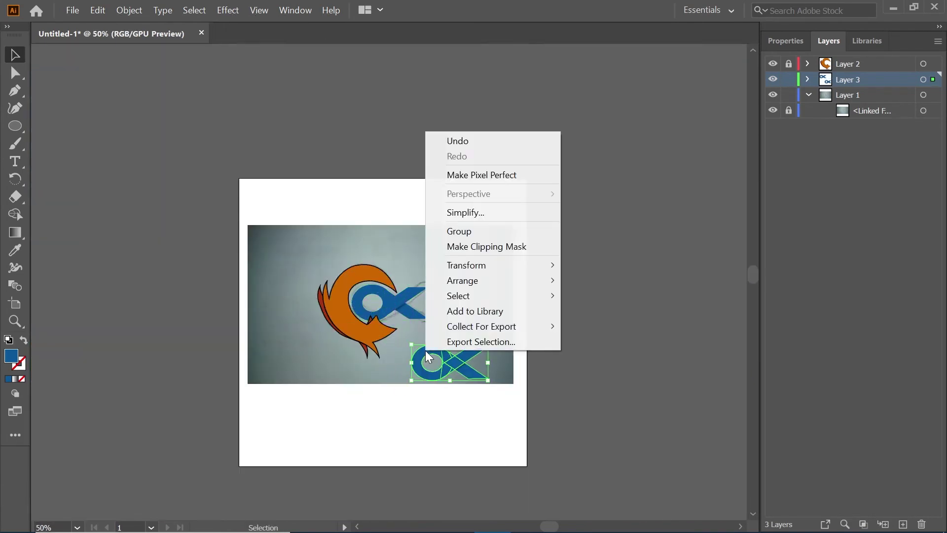
pyautogui.click(448, 233)
# Use Shape Builder to merge the copy's ring, crossing and upper band into one shape.
pyautogui.scroll(1, 450, 365)
pyautogui.scroll(2, 450, 366)
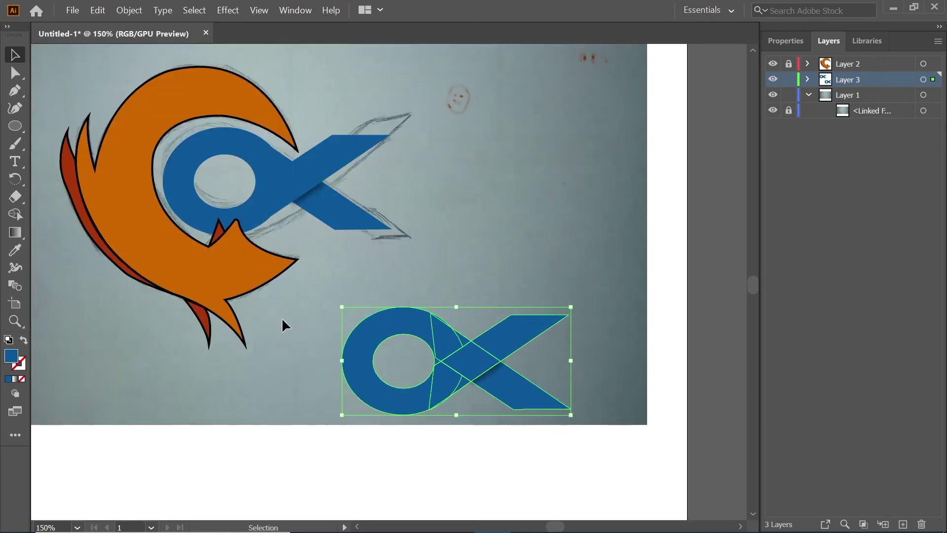
pyautogui.click(15, 216)
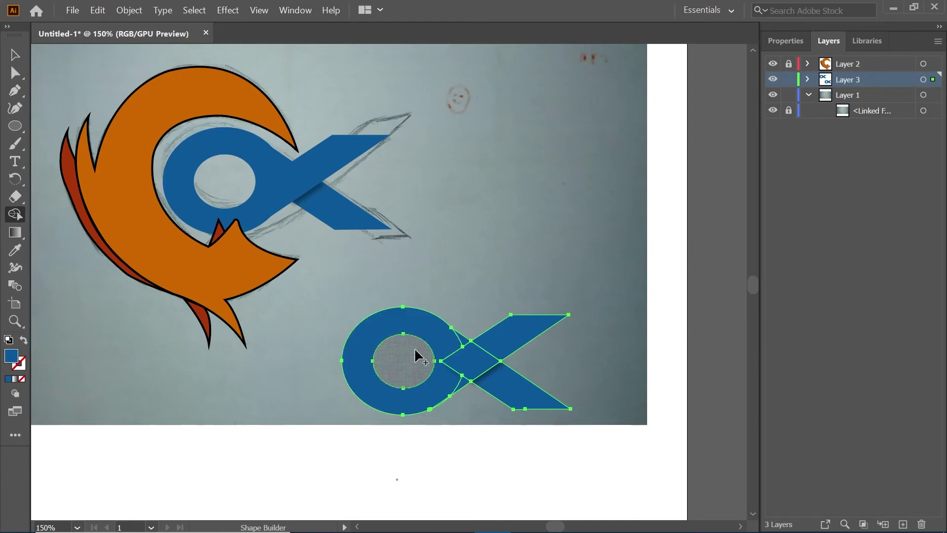
pyautogui.scroll(4, 465, 351)
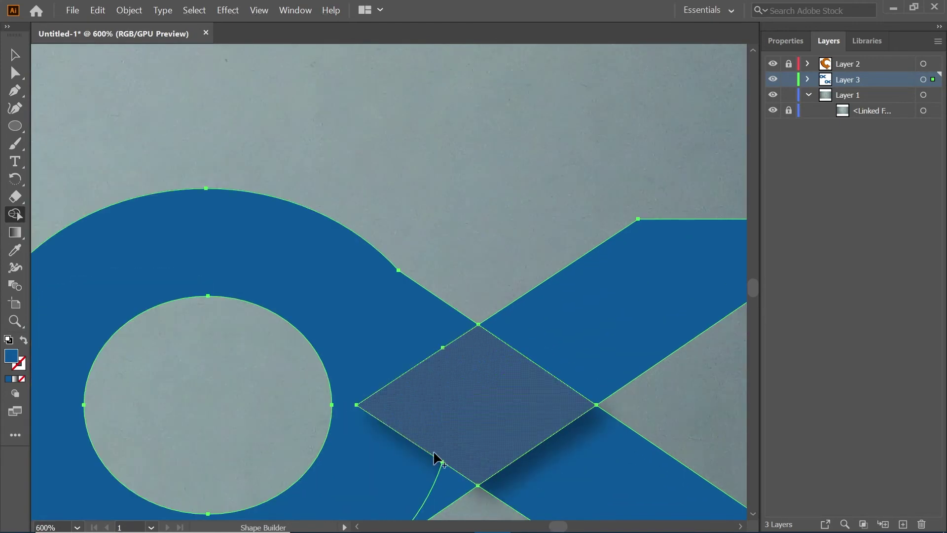
pyautogui.scroll(-1, 438, 456)
pyautogui.moveTo(430, 431); pyautogui.dragTo(439, 429)
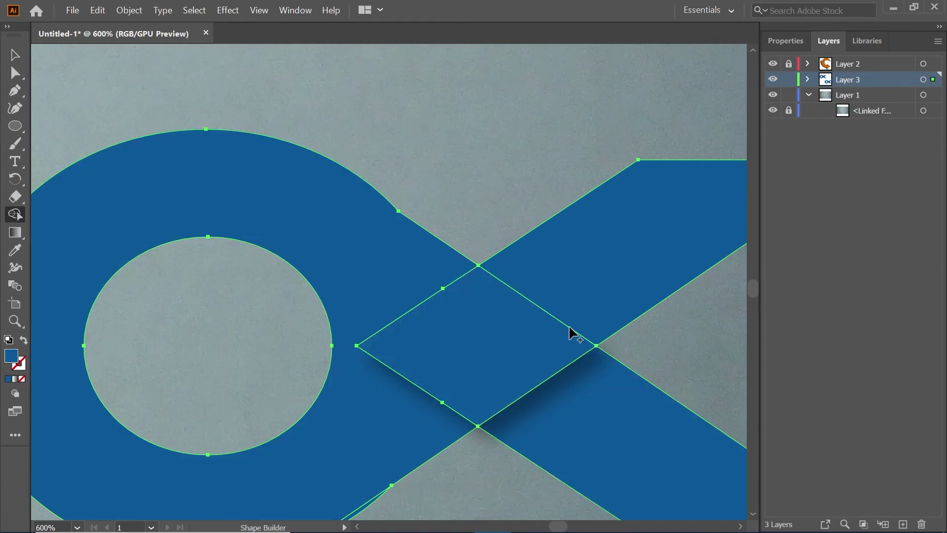
pyautogui.moveTo(507, 296); pyautogui.dragTo(557, 266)
pyautogui.scroll(-1, 543, 345)
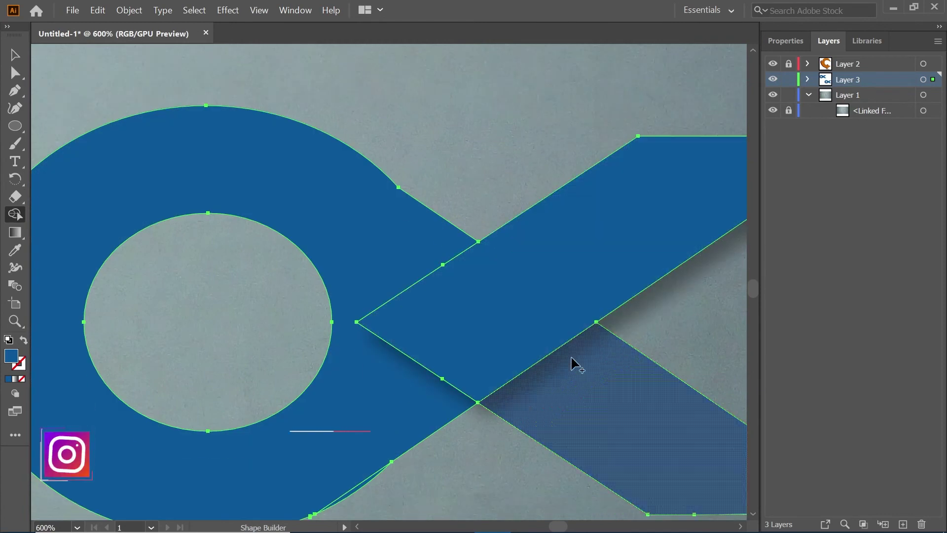
pyautogui.scroll(-2, 570, 364)
pyautogui.scroll(1, 431, 360)
pyautogui.moveTo(423, 355); pyautogui.dragTo(387, 380)
pyautogui.scroll(-1, 385, 381)
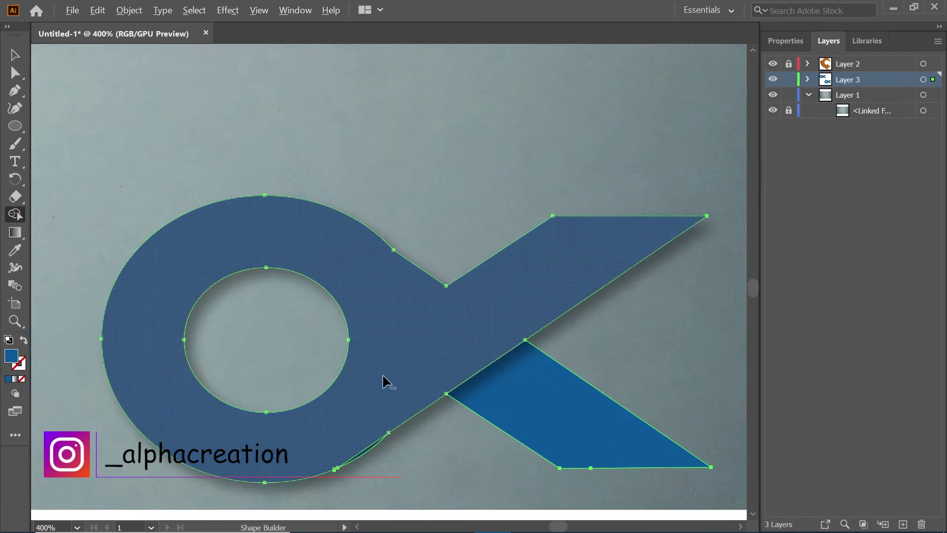
pyautogui.scroll(-2, 386, 381)
pyautogui.press('v')
pyautogui.scroll(-1, 281, 332)
# Delete the original blue alpha over the sketch.
pyautogui.click(214, 326)
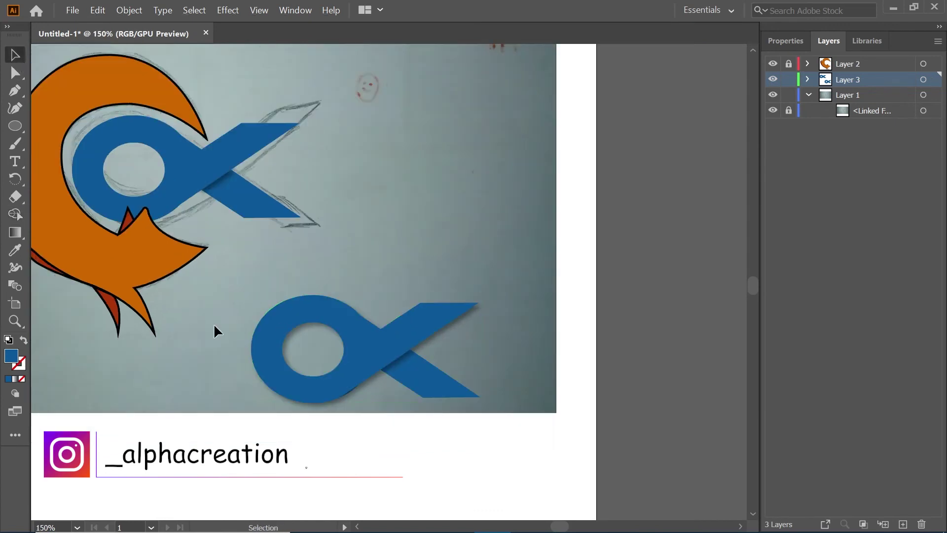
pyautogui.scroll(-2, 226, 288)
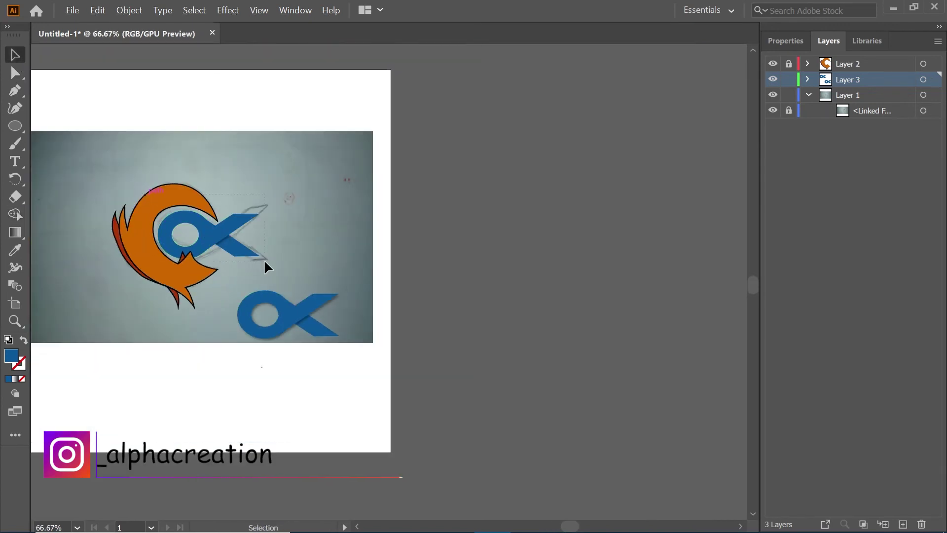
pyautogui.click(225, 249)
pyautogui.press('Delete')
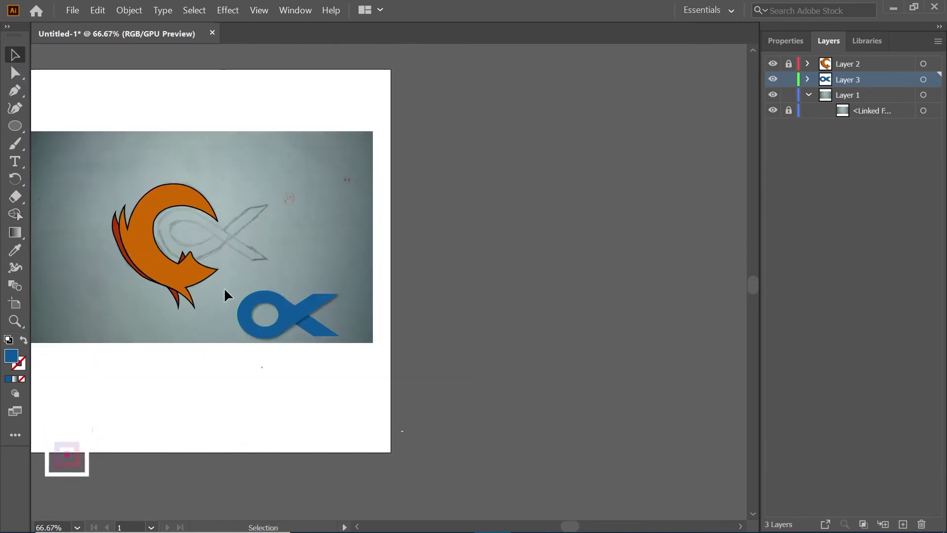
# Move the merged alpha copy onto the sketch and nudge it right and down.
pyautogui.moveTo(223, 286); pyautogui.dragTo(344, 350)
pyautogui.moveTo(306, 323)
pyautogui.mouseDown()
pyautogui.moveTo(205, 242)
pyautogui.moveTo(348, 248)
pyautogui.mouseUp()
pyautogui.scroll(4, 203, 241)
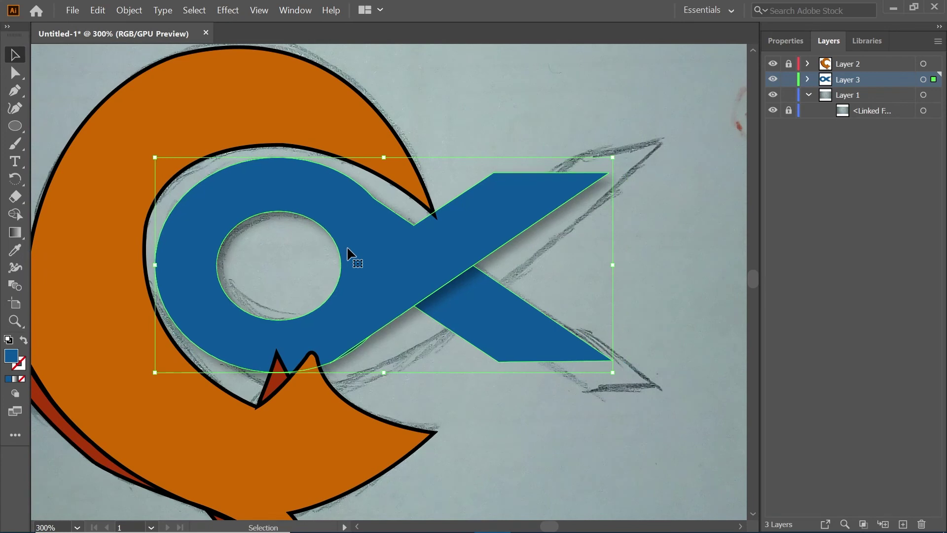
pyautogui.press('Right')
pyautogui.press('Right')
pyautogui.press('Down')
pyautogui.press('Down')
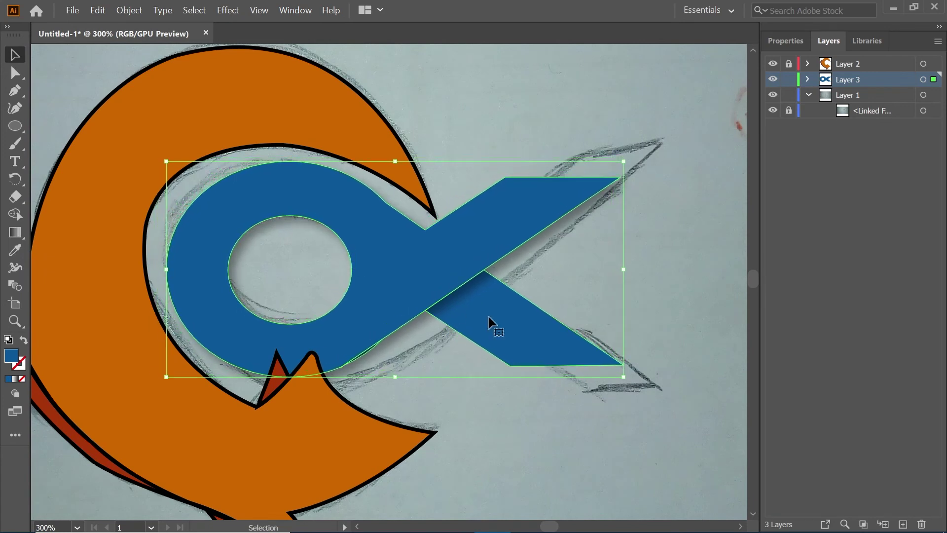
# Enlarge the alpha slightly and try a white-to-black gradient fill.
pyautogui.moveTo(166, 377); pyautogui.dragTo(154, 384)
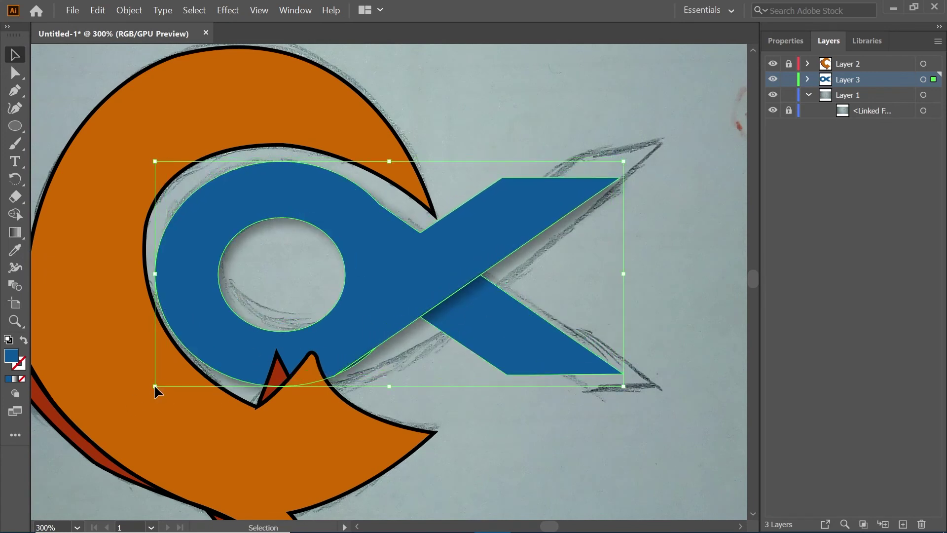
pyautogui.hotkey('ctrl', '-')
pyautogui.press('g')
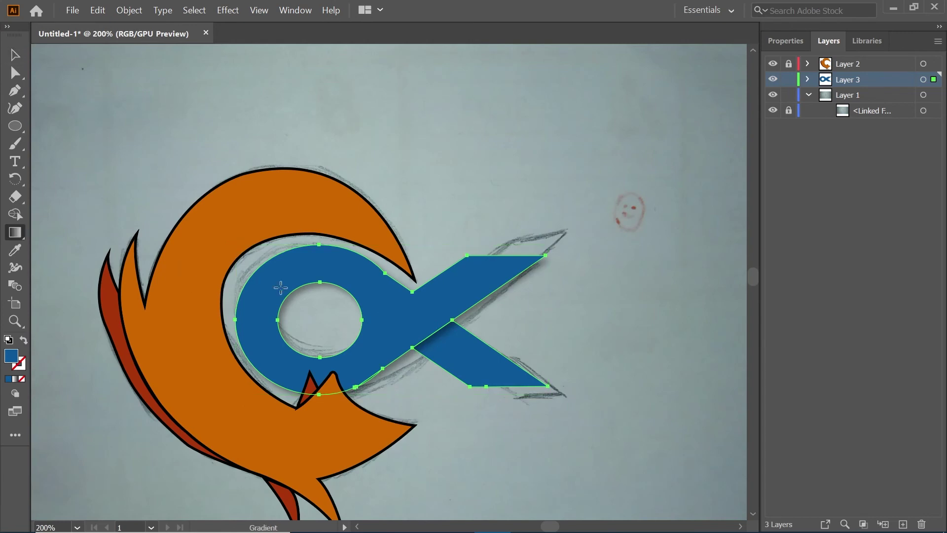
pyautogui.click(280, 288)
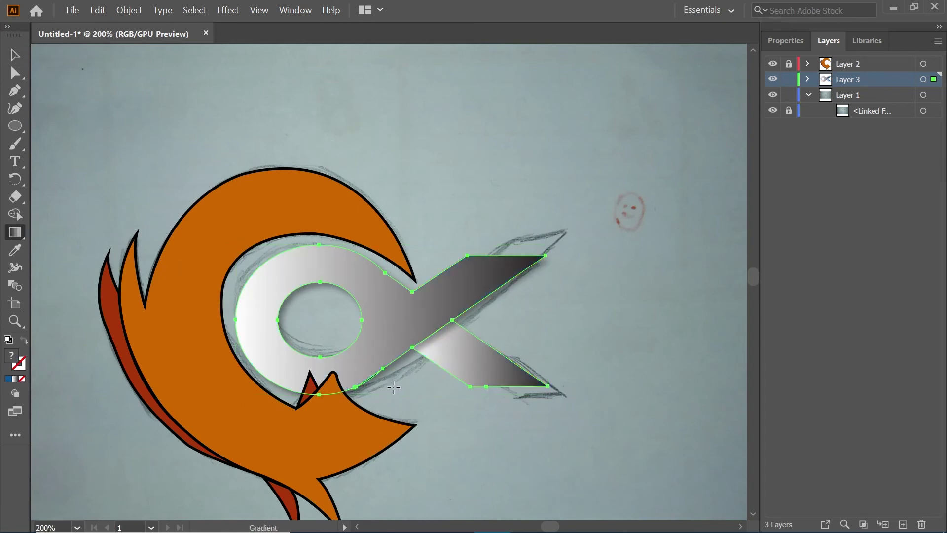
pyautogui.press('v')
# Experiment with radial and linear gradient settings and stop colours on the alpha.
pyautogui.click(785, 40)
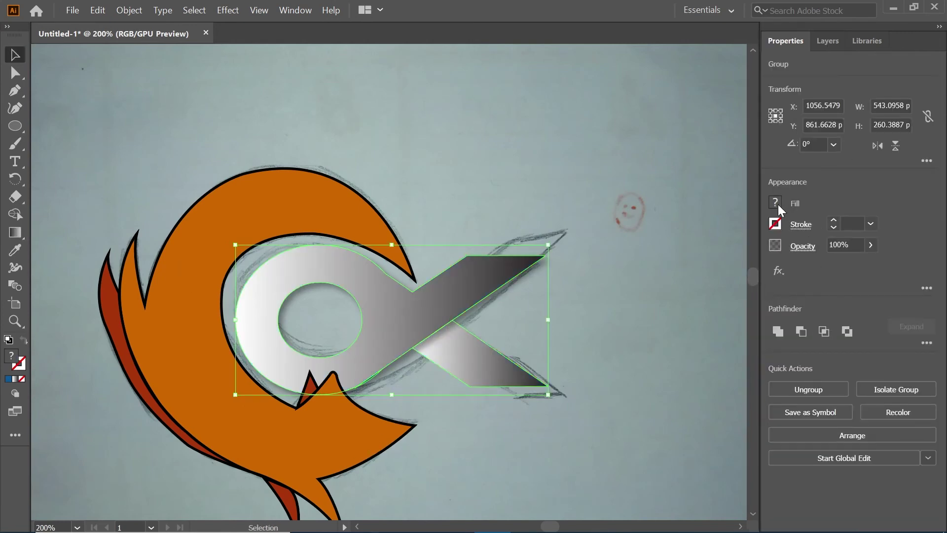
pyautogui.click(15, 233)
pyautogui.click(831, 330)
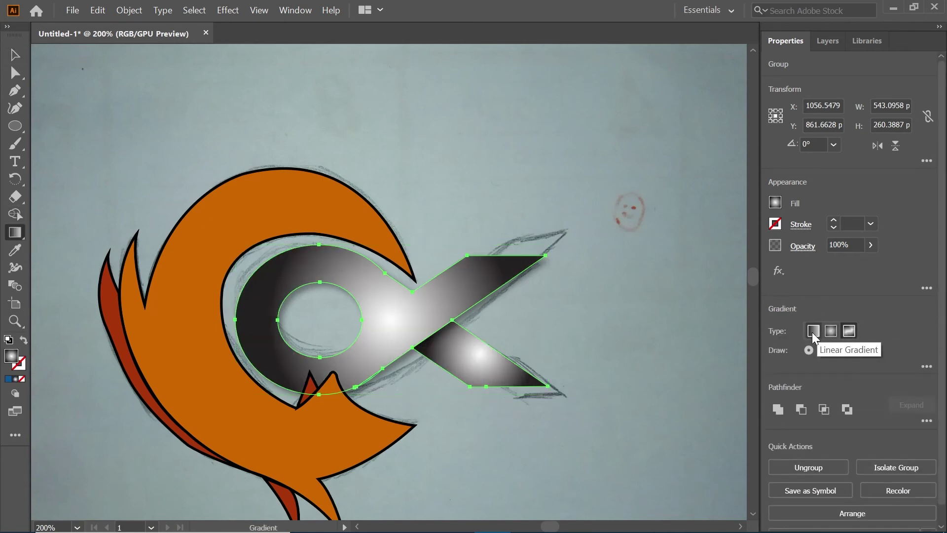
pyautogui.click(813, 333)
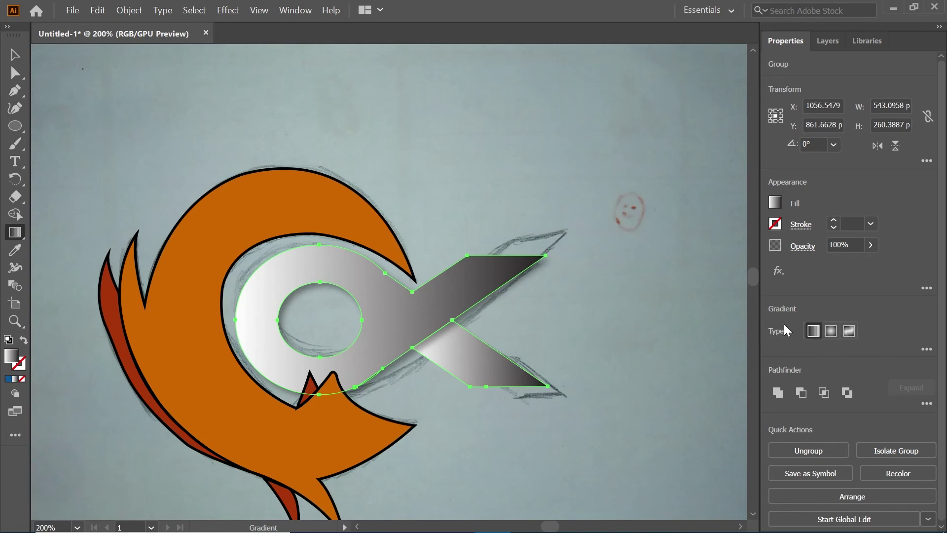
pyautogui.click(927, 349)
pyautogui.click(777, 466)
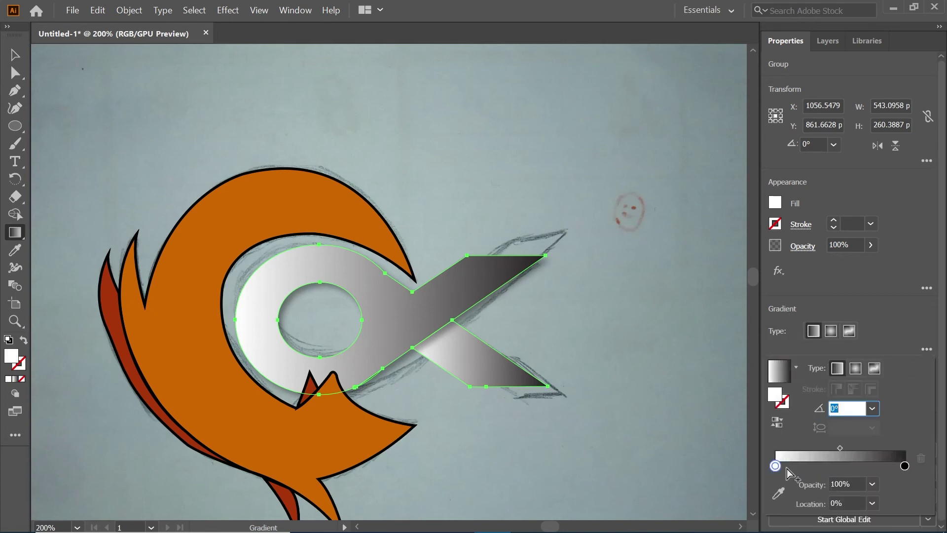
pyautogui.doubleClick(904, 466)
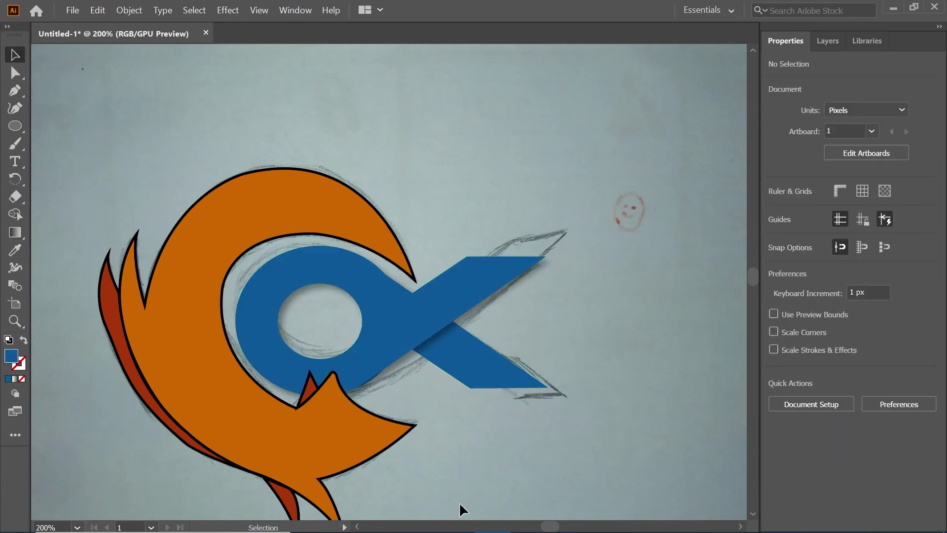
pyautogui.scroll(-3, 394, 442)
pyautogui.scroll(3, 393, 443)
# Fill the alpha group with navy blue, hex 194D70.
pyautogui.click(288, 346)
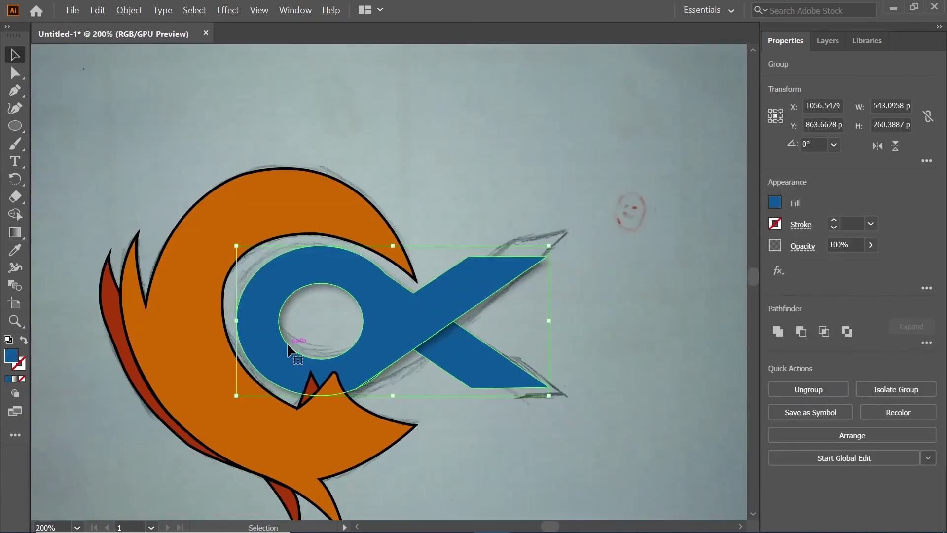
pyautogui.doubleClick(11, 355)
pyautogui.write('194D70')
pyautogui.click(658, 169)
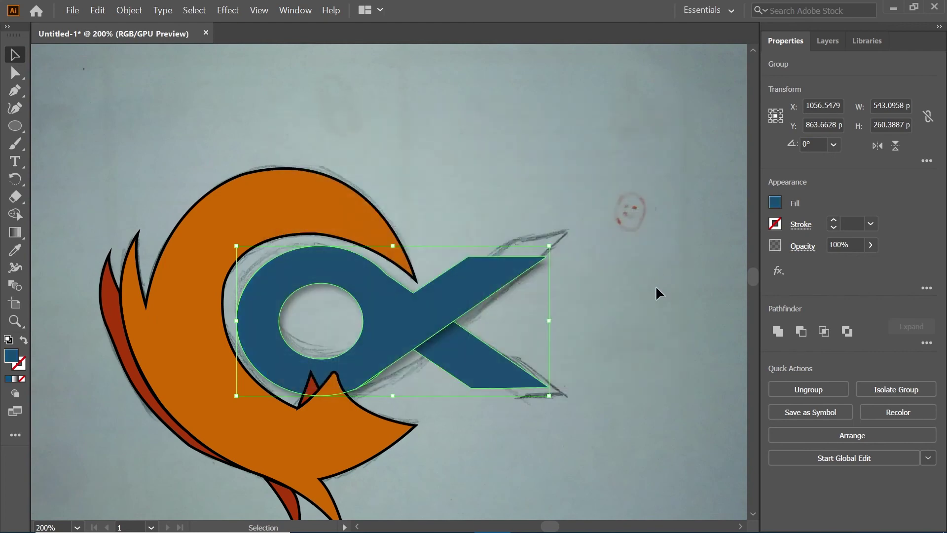
pyautogui.click(636, 360)
pyautogui.keyDown('alt'); pyautogui.scroll(-2, 548, 358); pyautogui.keyUp('alt')
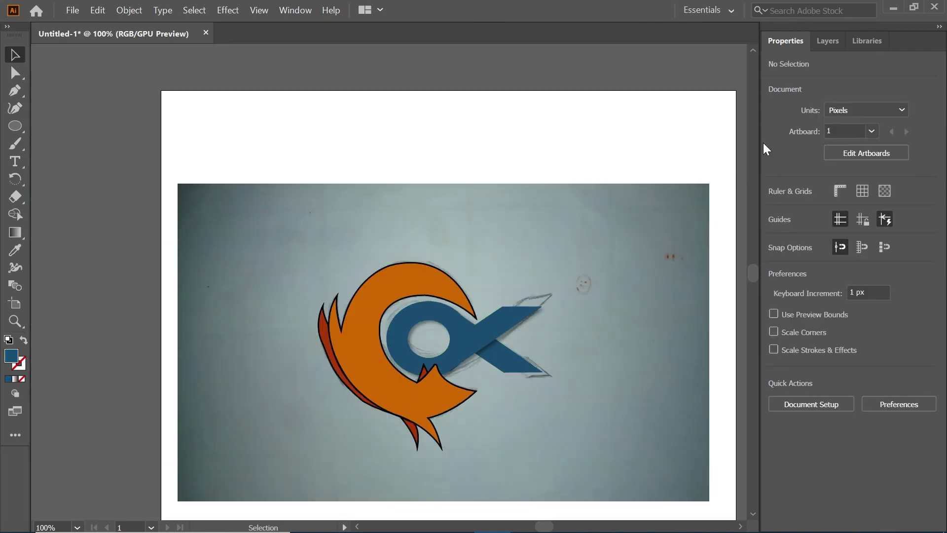
# Lock Layer 3 holding the alpha and make Layer 2 active.
pyautogui.click(827, 40)
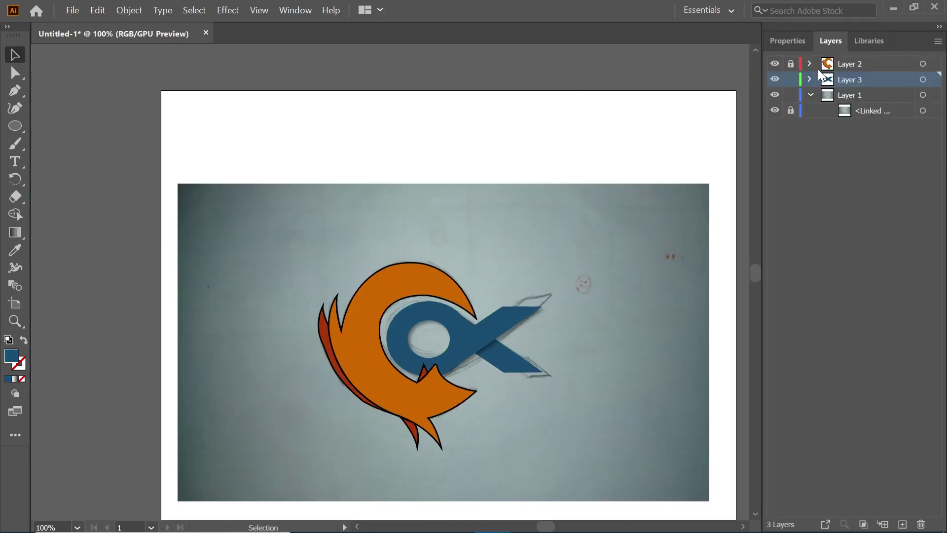
pyautogui.click(792, 80)
pyautogui.click(849, 66)
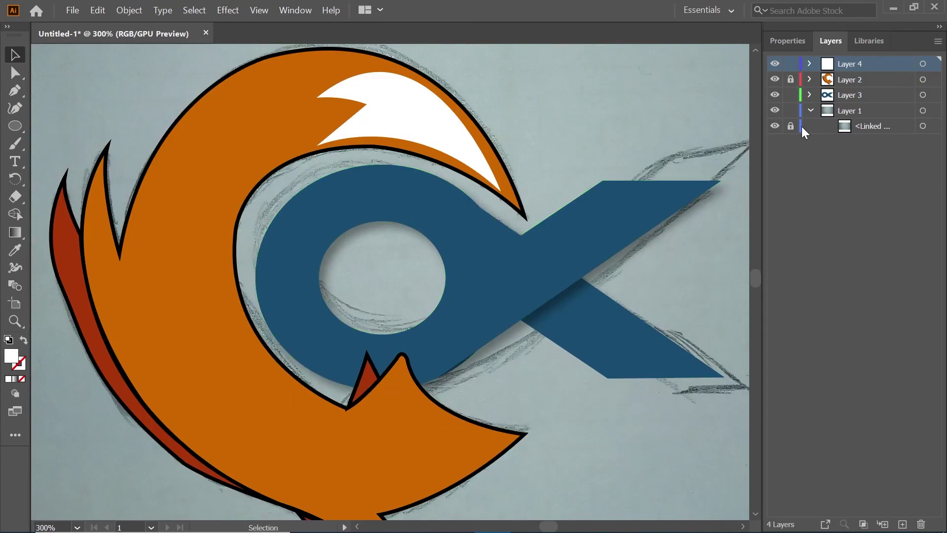
# Hide the linked sketch image and zoom out to frame the logo.
pyautogui.click(773, 126)
pyautogui.hotkey('ctrl', '-')
pyautogui.hotkey('ctrl', '-')
pyautogui.hotkey('ctrl', '-')
pyautogui.hotkey('ctrl', '-')
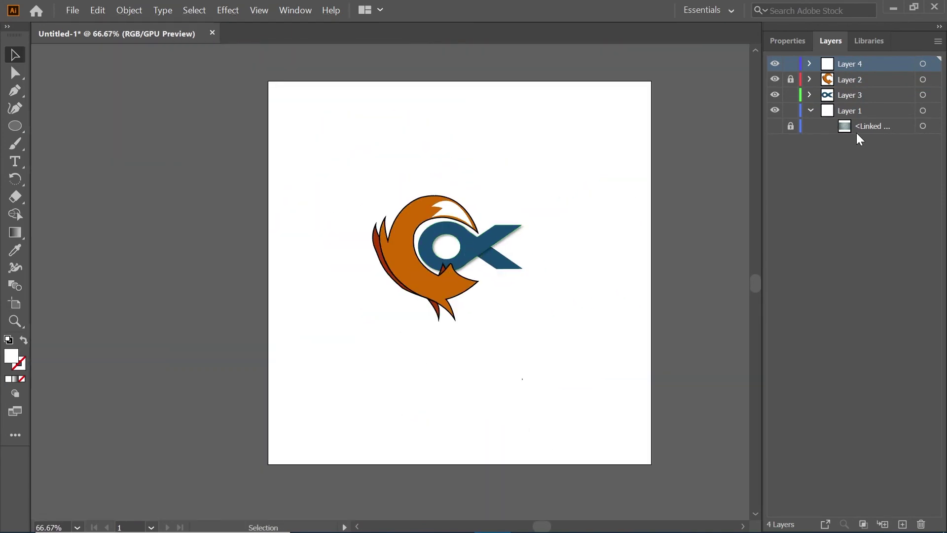
pyautogui.click(873, 128)
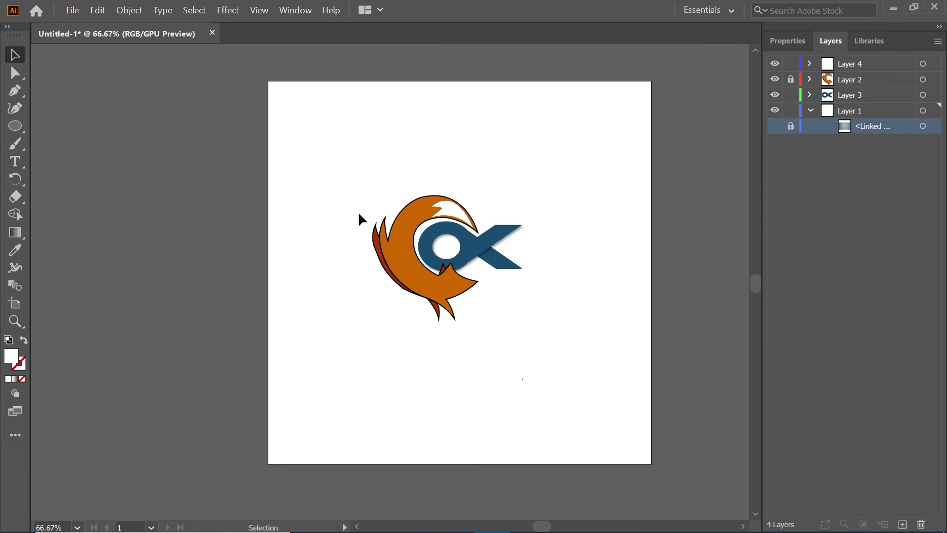
pyautogui.scroll(3, 360, 219)
pyautogui.scroll(1, 628, 232)
pyautogui.moveTo(628, 233)
pyautogui.mouseDown()
pyautogui.moveTo(431, 199)
pyautogui.moveTo(307, 238)
pyautogui.mouseUp()
pyautogui.hotkey('ctrl', '-')
pyautogui.hotkey('ctrl', '-')
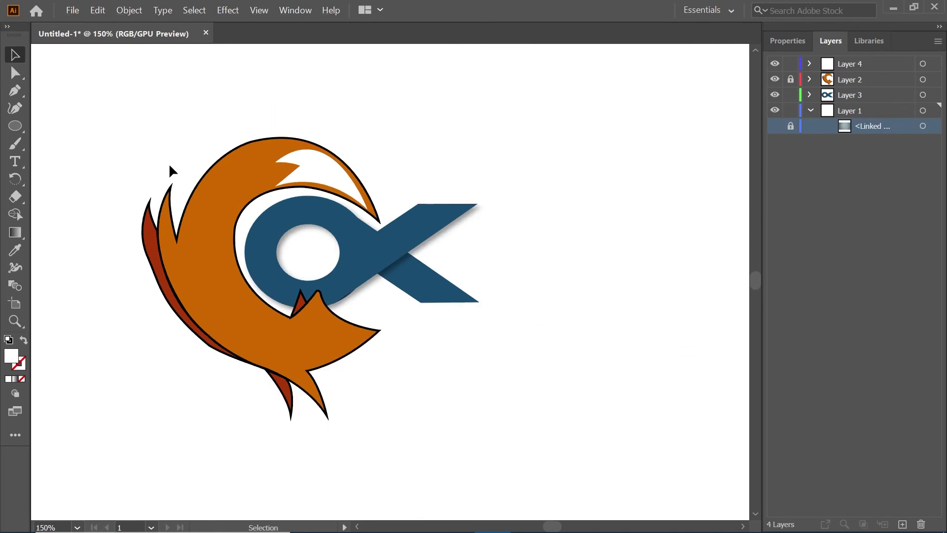
# Apply a gradient fill to the swirl and make its right stop crimson.
pyautogui.click(197, 266)
pyautogui.press('g')
pyautogui.click(184, 266)
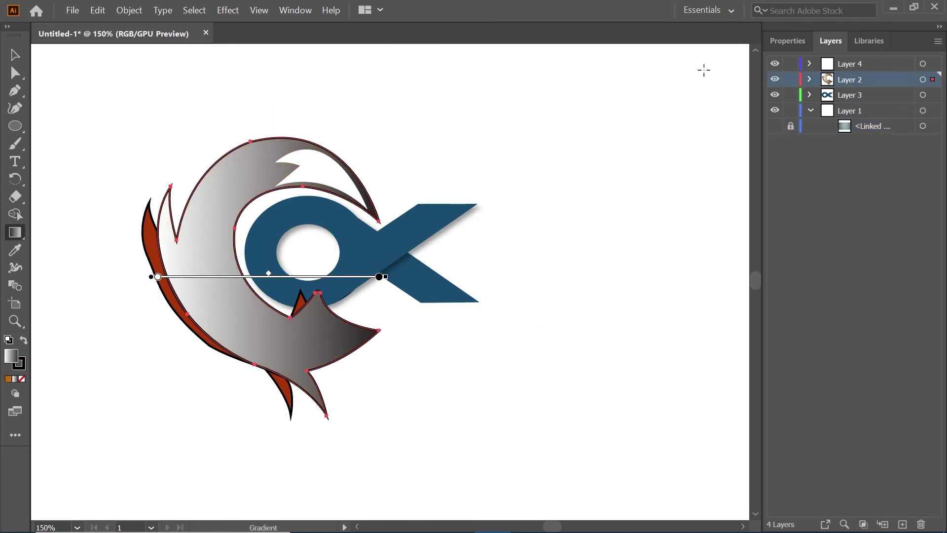
pyautogui.click(787, 40)
pyautogui.click(927, 349)
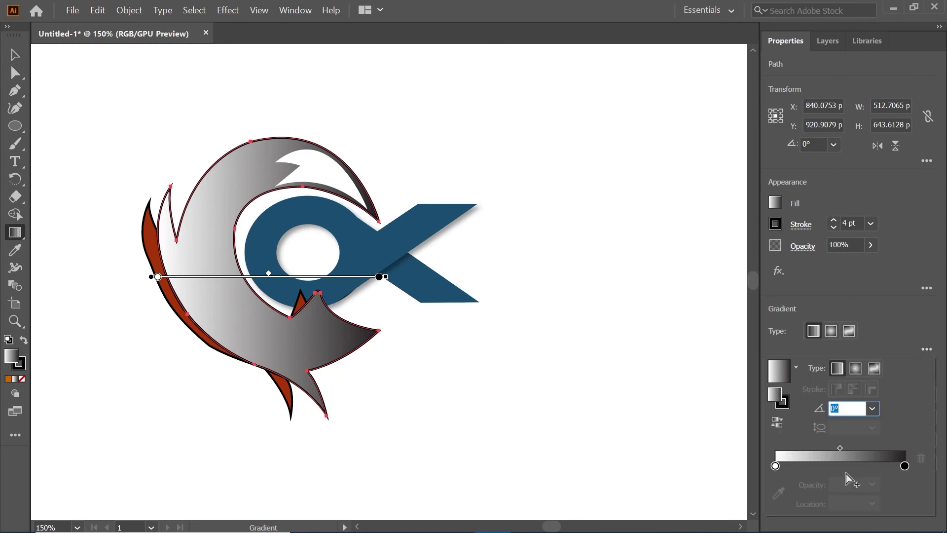
pyautogui.doubleClick(905, 466)
pyautogui.click(829, 321)
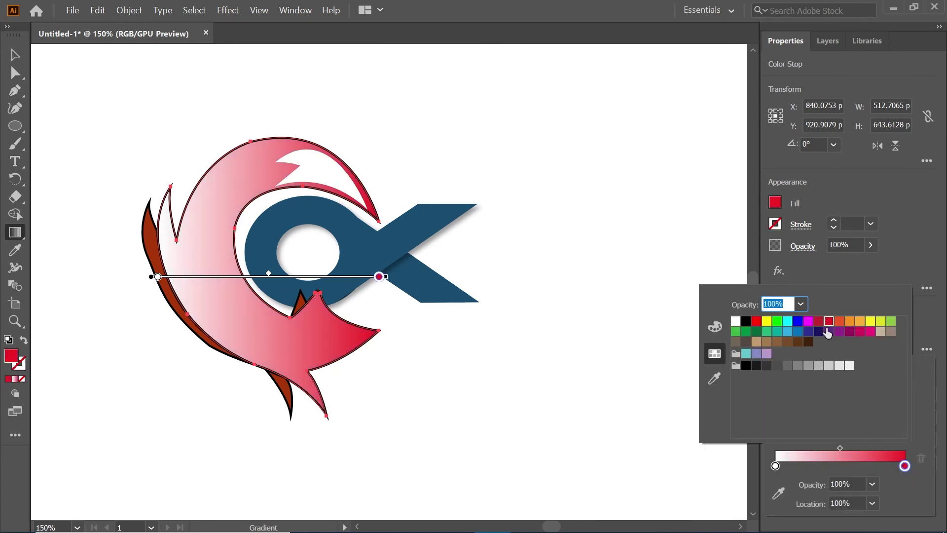
# Set the swirl gradient's left stop to orange-red after trying several colours.
pyautogui.click(773, 463)
pyautogui.doubleClick(776, 466)
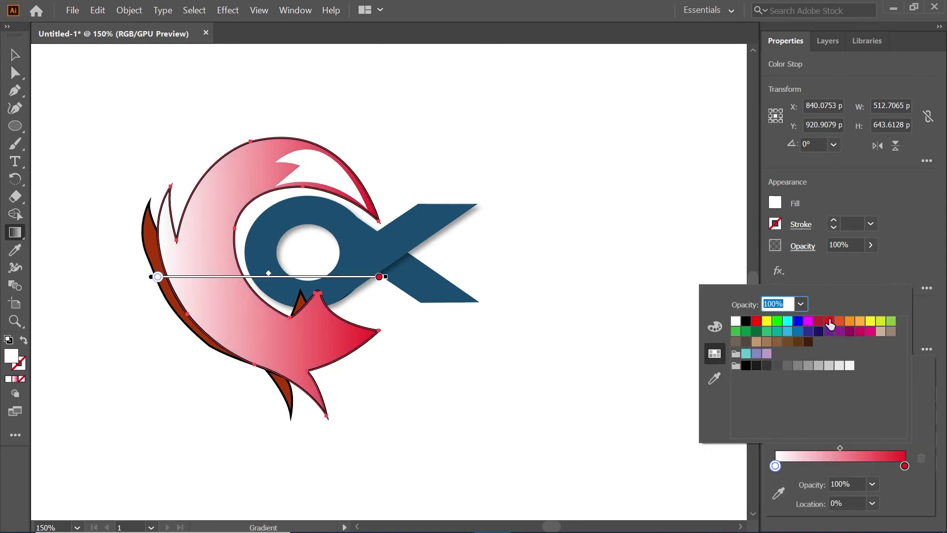
pyautogui.click(821, 323)
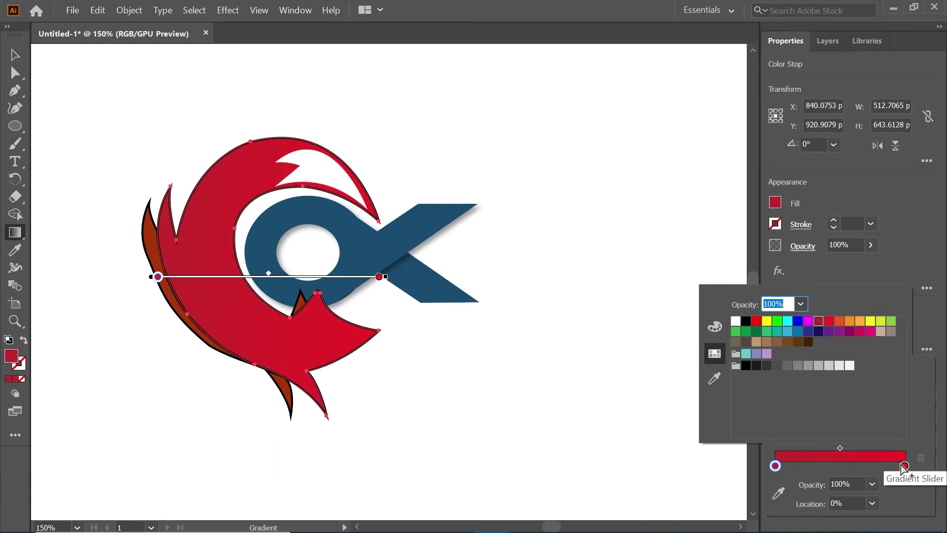
pyautogui.click(775, 466)
pyautogui.doubleClick(774, 466)
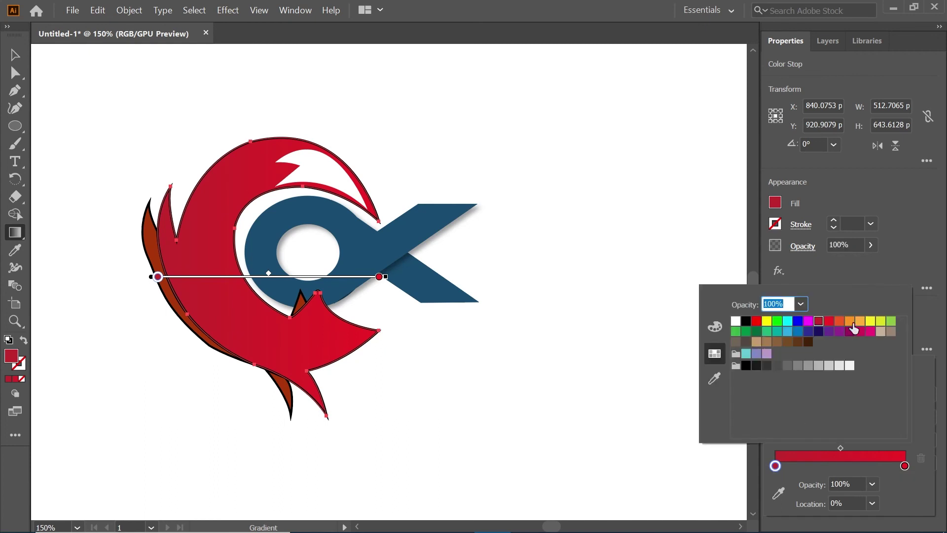
pyautogui.click(850, 321)
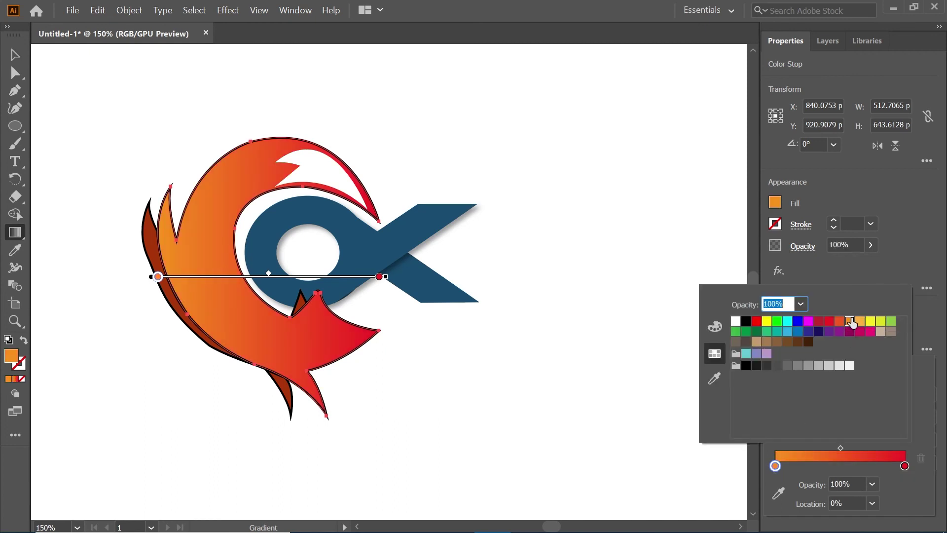
pyautogui.click(860, 321)
pyautogui.click(872, 324)
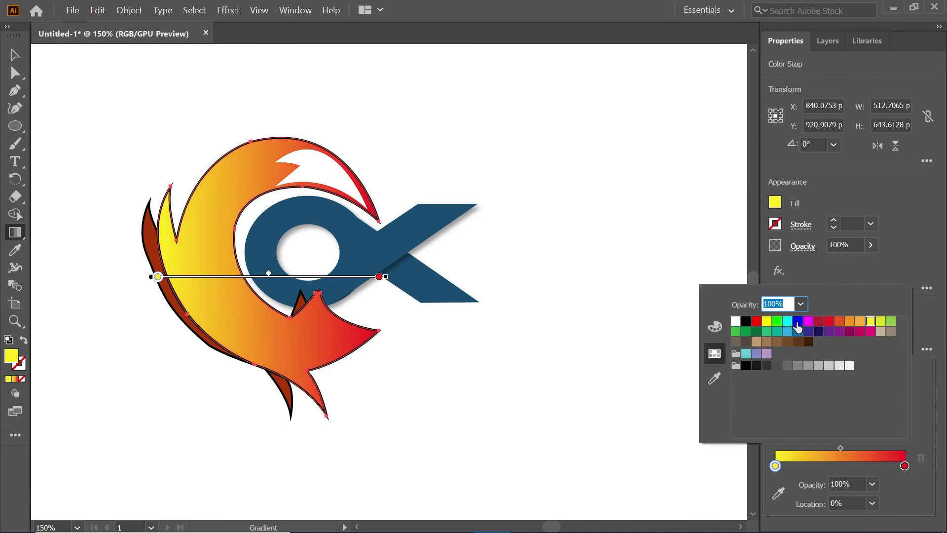
pyautogui.click(798, 325)
pyautogui.click(829, 321)
pyautogui.click(840, 321)
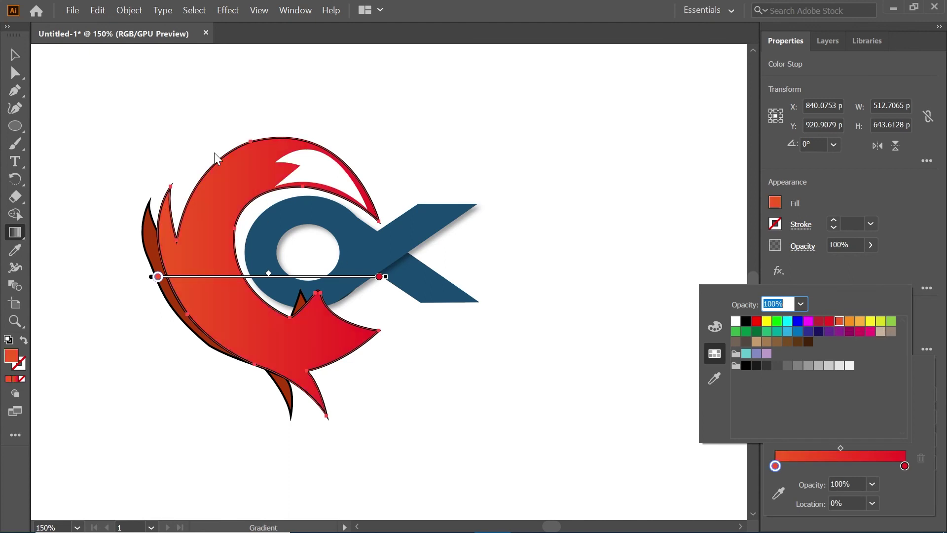
pyautogui.press('Escape')
# Recolour the swirl's dark back piece bright red, DD0000.
pyautogui.press('v')
pyautogui.click(126, 132)
pyautogui.hotkey('ctrl', '-')
pyautogui.hotkey('ctrl', '-')
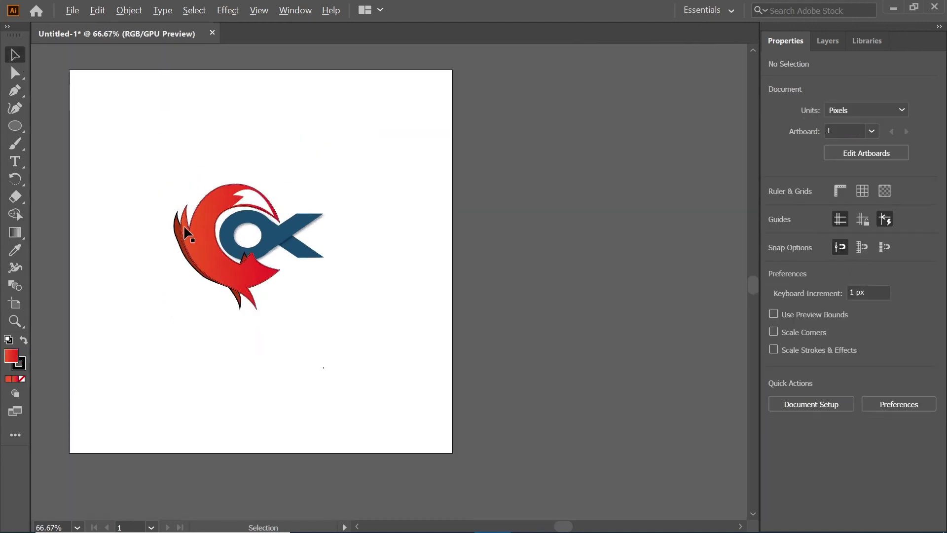
pyautogui.click(187, 232)
pyautogui.keyDown('alt'); pyautogui.scroll(2, 187, 231); pyautogui.keyUp('alt')
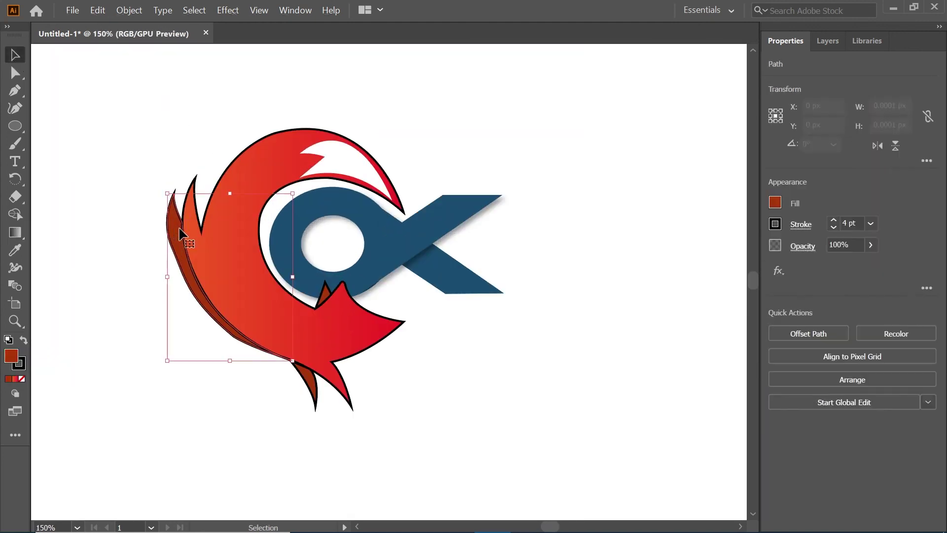
pyautogui.doubleClick(11, 355)
pyautogui.click(442, 260)
pyautogui.click(465, 246)
pyautogui.click(491, 346)
pyautogui.click(466, 184)
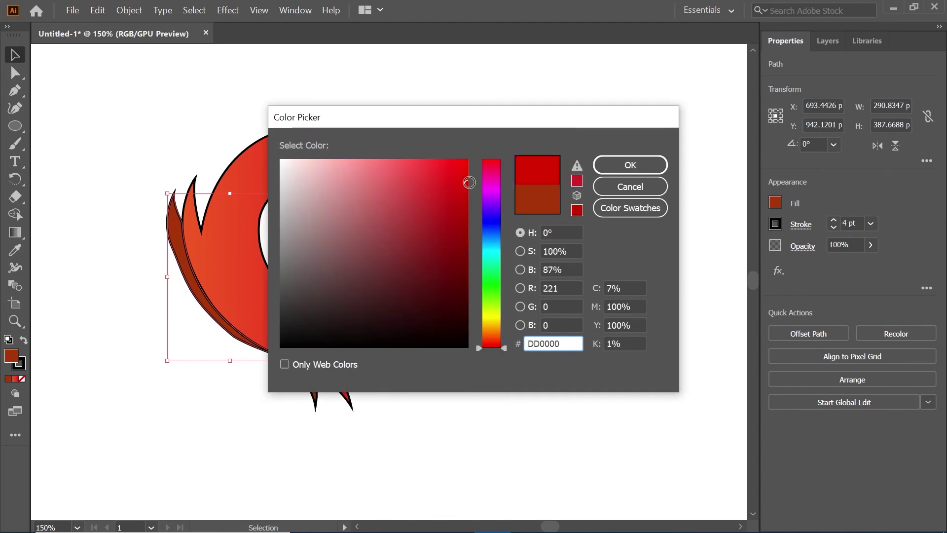
pyautogui.click(629, 165)
pyautogui.hotkey('ctrl', 'shift', 'a')
pyautogui.hotkey('ctrl', '-')
pyautogui.hotkey('ctrl', '-')
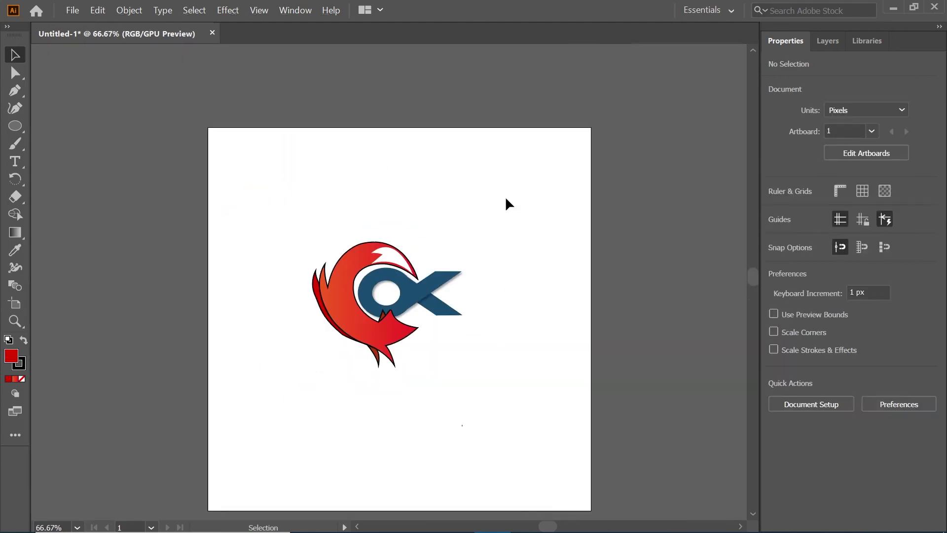
# Select all the logo artwork, scale it up twice and centre it on the artboard.
pyautogui.moveTo(260, 188); pyautogui.dragTo(485, 401)
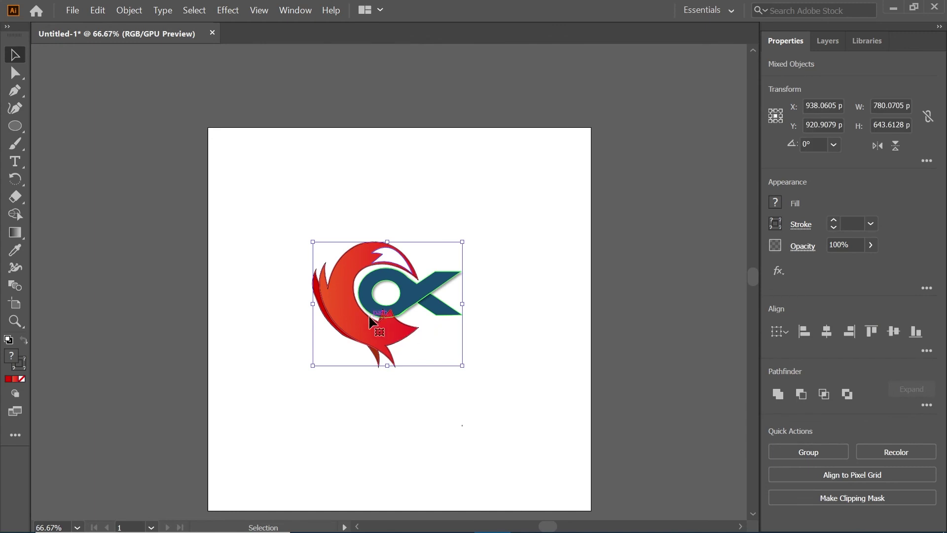
pyautogui.moveTo(341, 318); pyautogui.dragTo(368, 312)
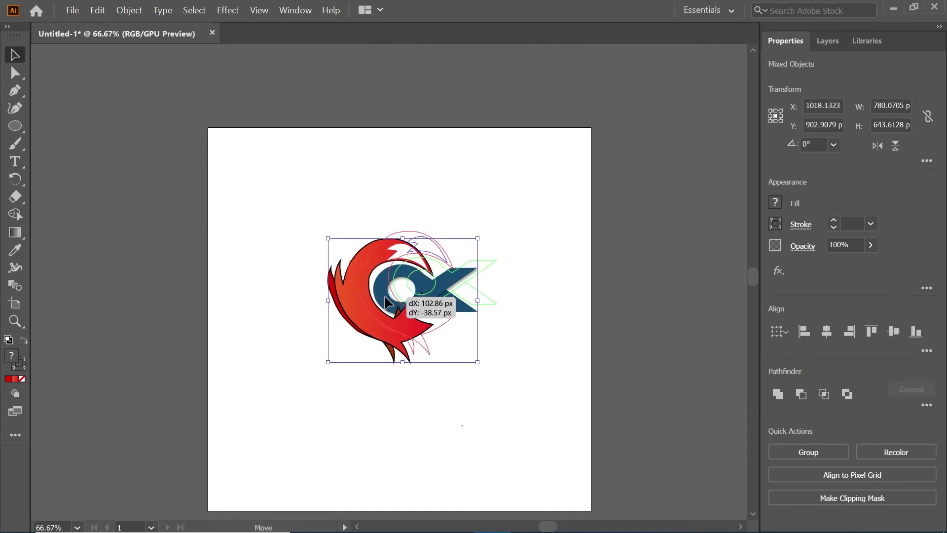
pyautogui.moveTo(497, 371); pyautogui.dragTo(589, 452)
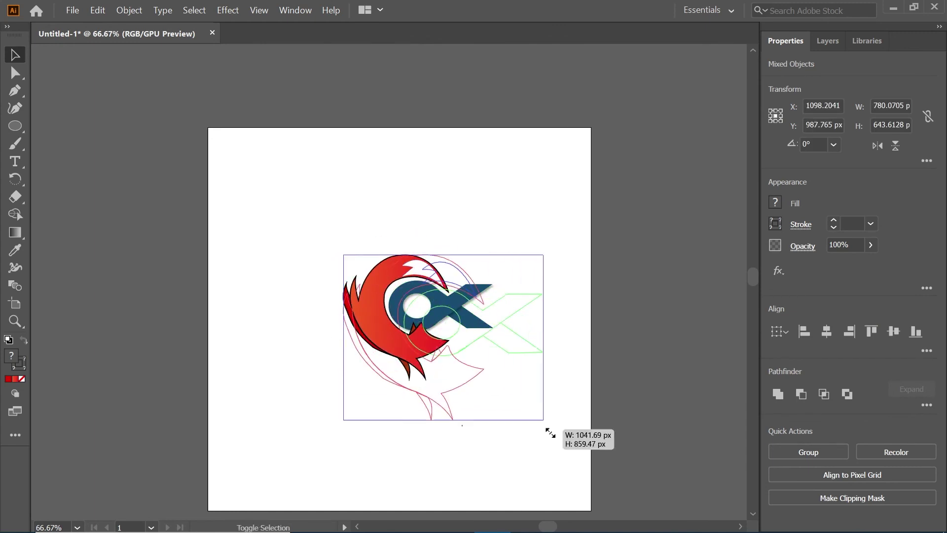
pyautogui.moveTo(434, 339); pyautogui.dragTo(322, 282)
pyautogui.moveTo(532, 420); pyautogui.dragTo(577, 474)
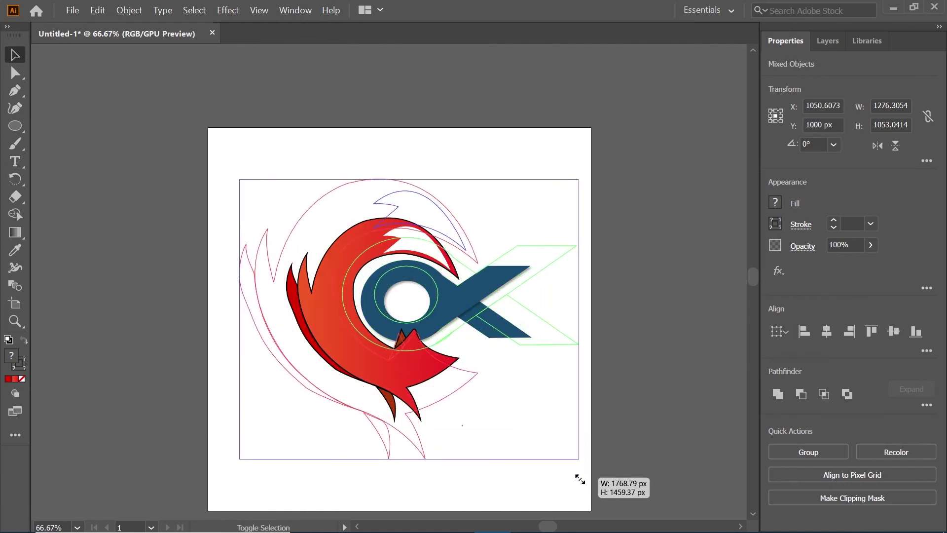
pyautogui.moveTo(310, 295)
pyautogui.mouseDown()
pyautogui.moveTo(341, 310)
pyautogui.moveTo(321, 319)
pyautogui.mouseUp()
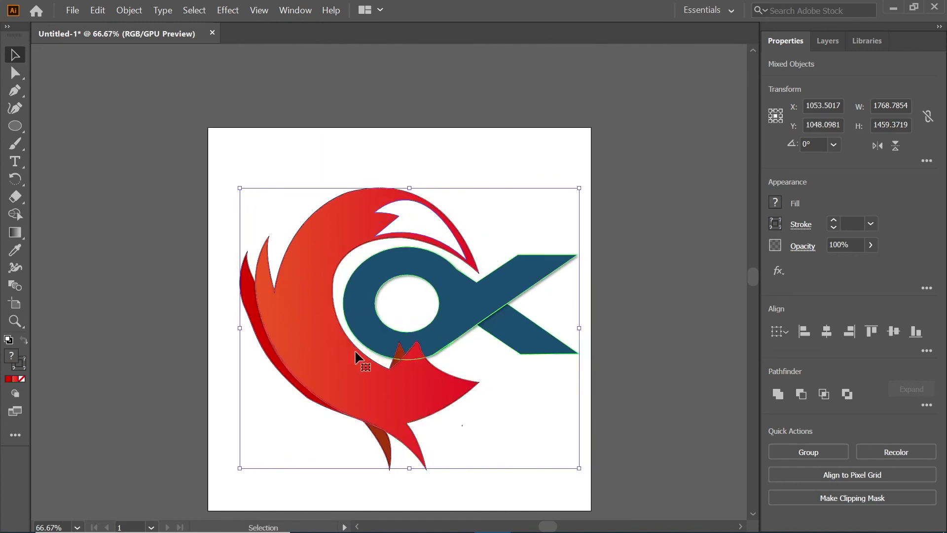
pyautogui.press('Return')
pyautogui.click(688, 358)
pyautogui.click(428, 156)
pyautogui.scroll(-2, 376, 240)
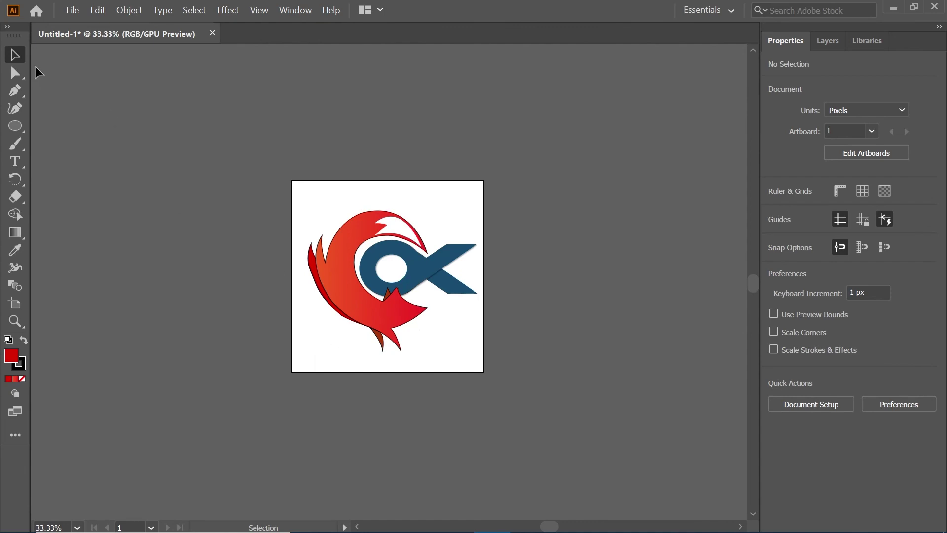
# Export the logo as a PNG named 'Logo' into the Pictures folder.
pyautogui.click(69, 11)
pyautogui.moveTo(163, 251)
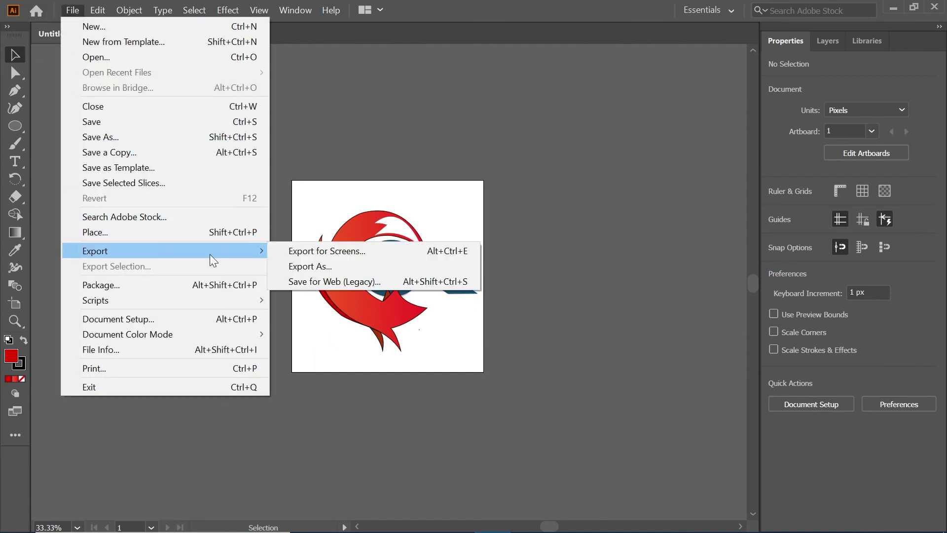
pyautogui.click(290, 266)
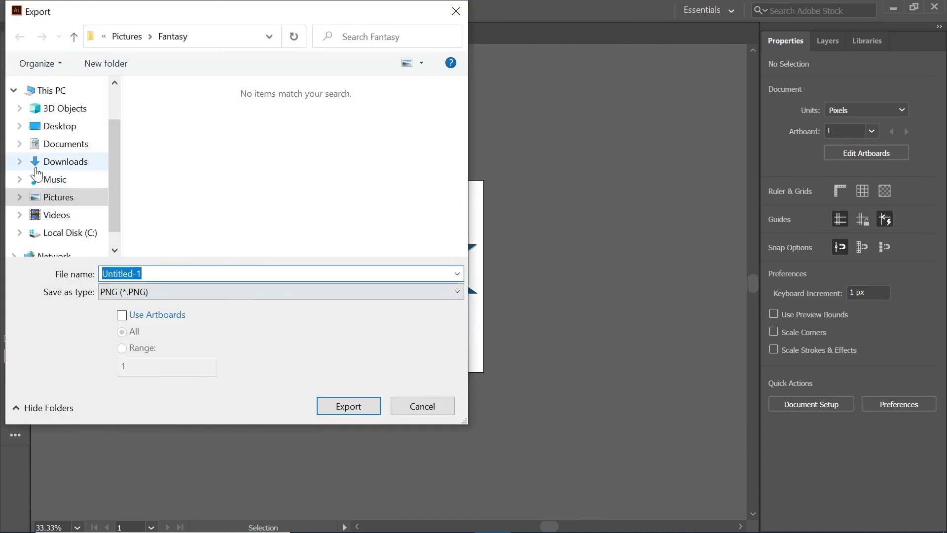
pyautogui.click(58, 197)
pyautogui.write('Logo')
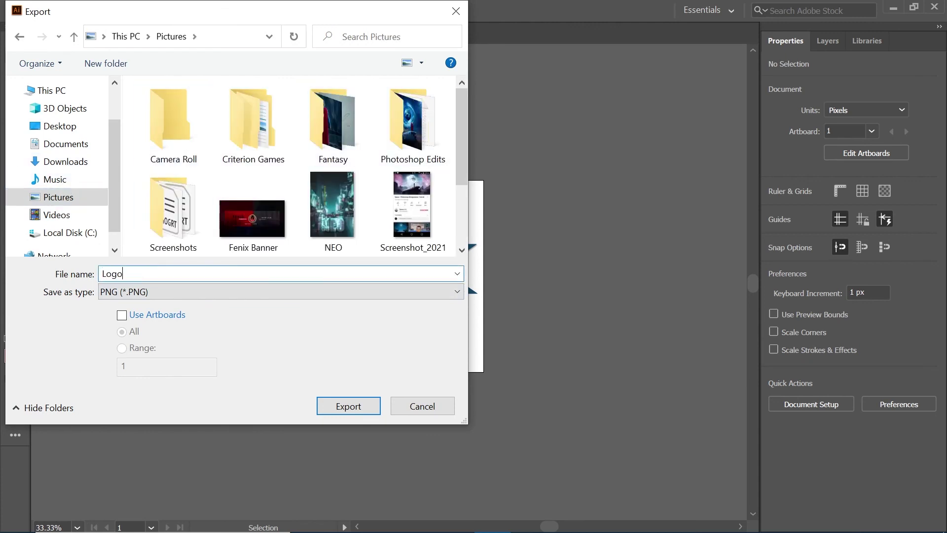